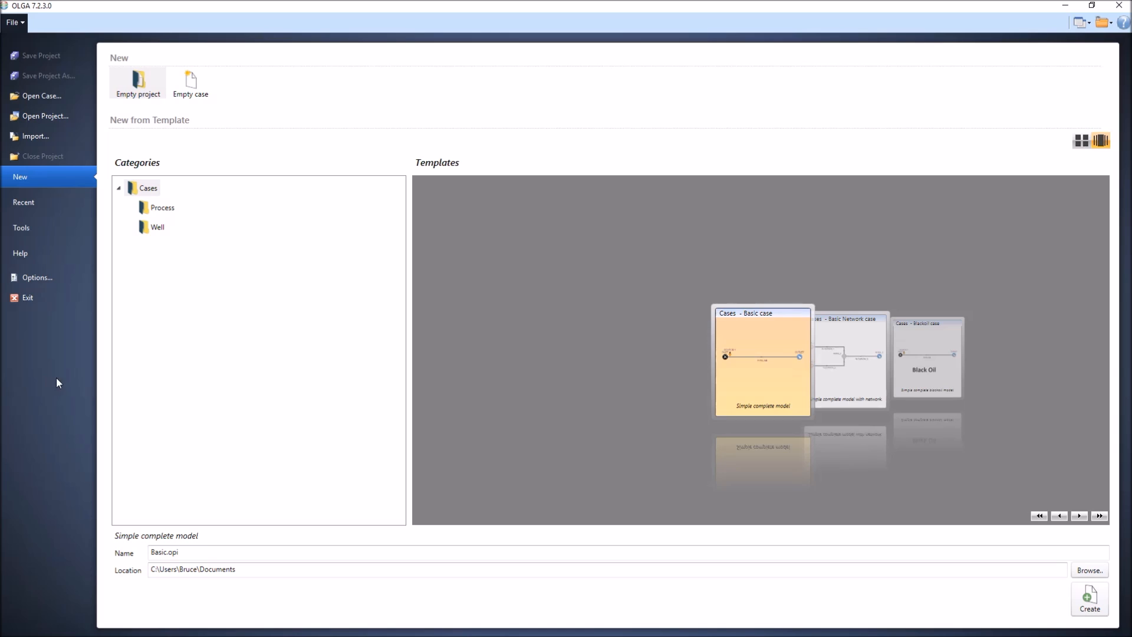
# Create an empty project named Tutorial OLGA Case in the OLGA Tutorial folder and add an empty case to it.
pyautogui.click(142, 94)
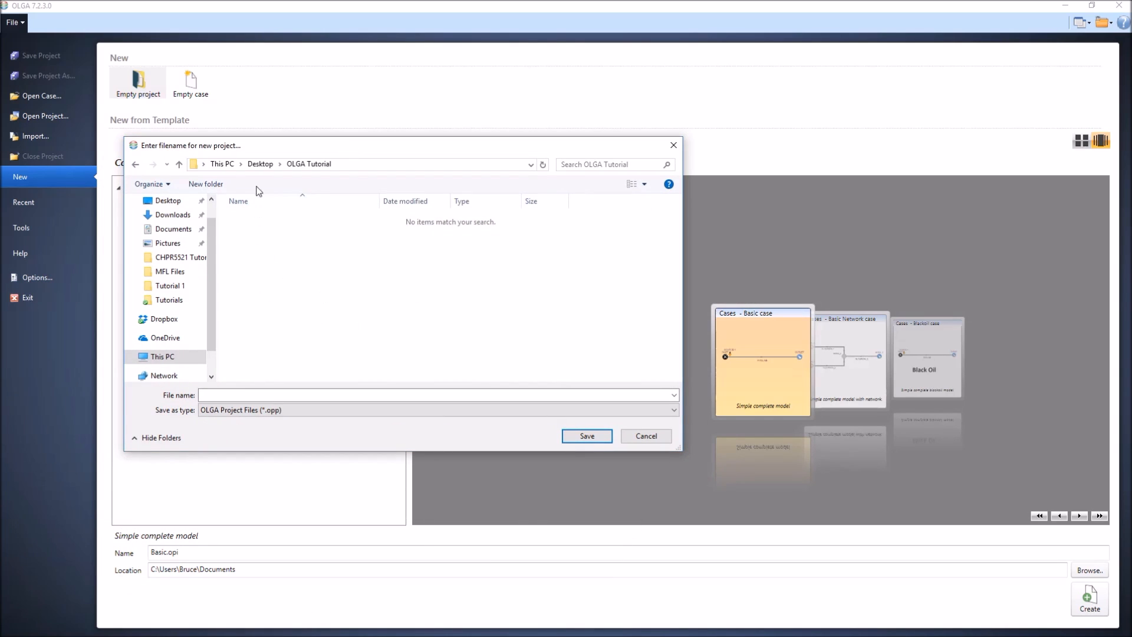
pyautogui.click(273, 394)
pyautogui.write('Tutorial OLGA Case')
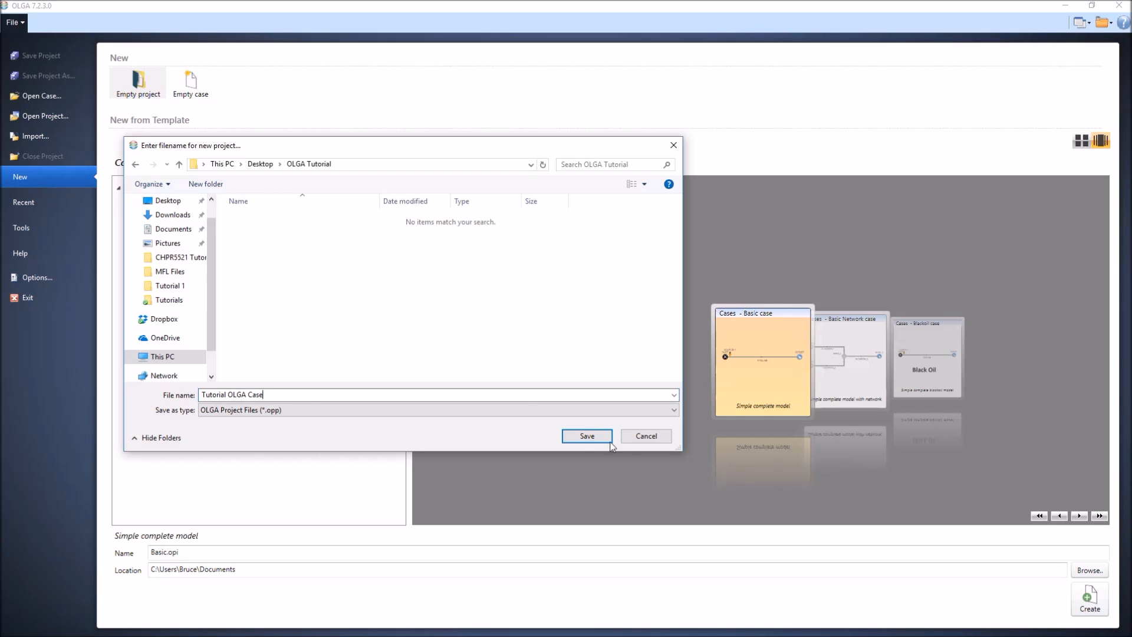
pyautogui.click(572, 437)
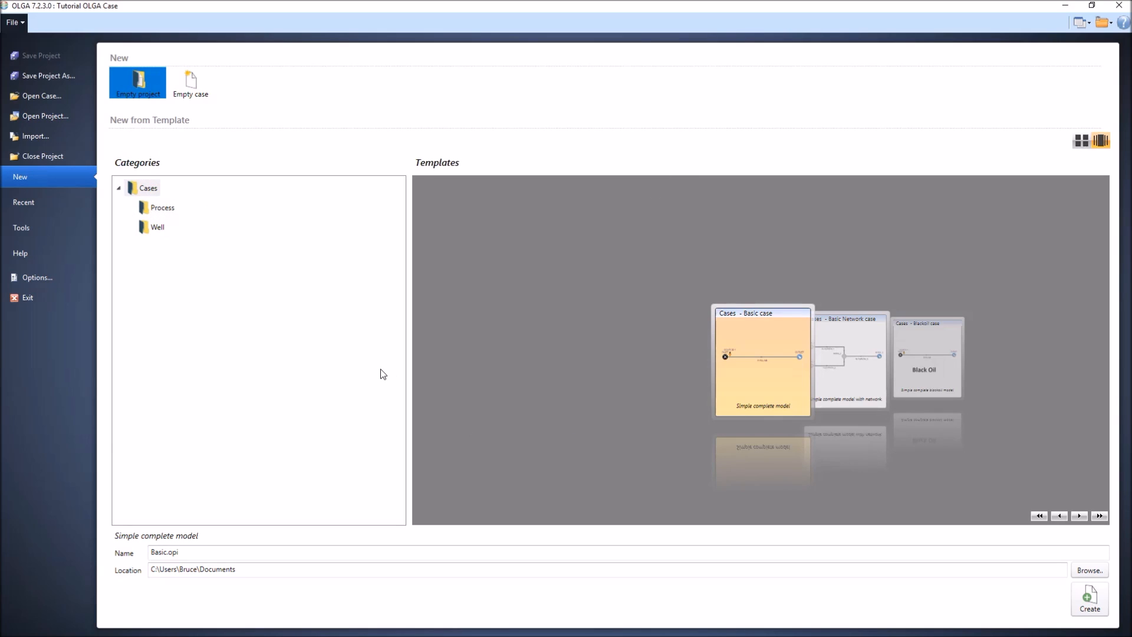
pyautogui.click(200, 91)
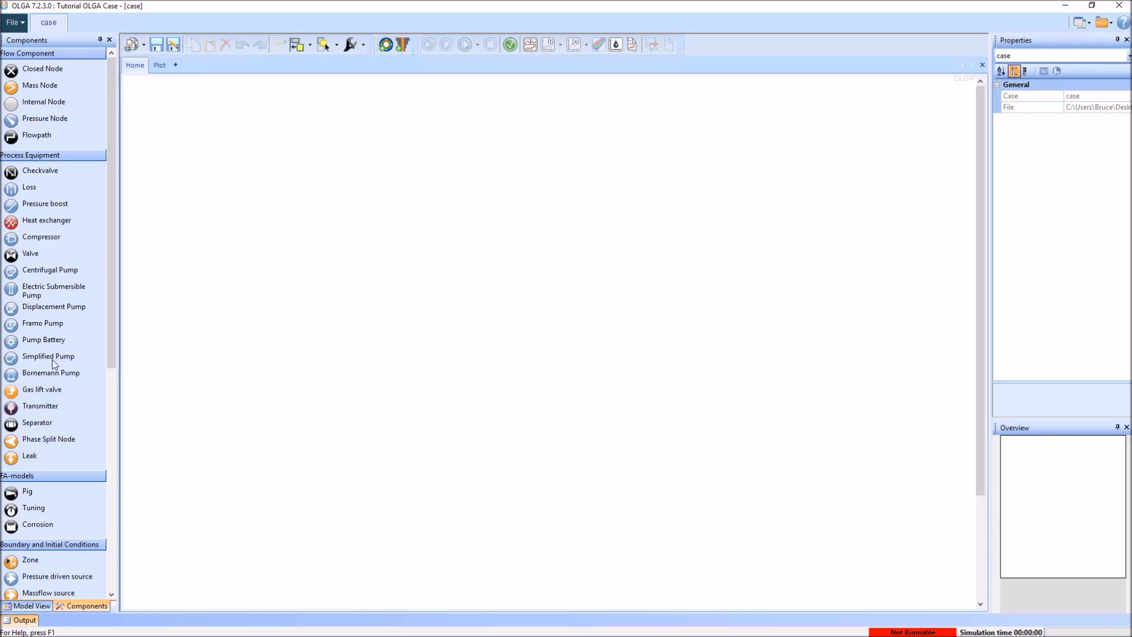
pyautogui.click(30, 605)
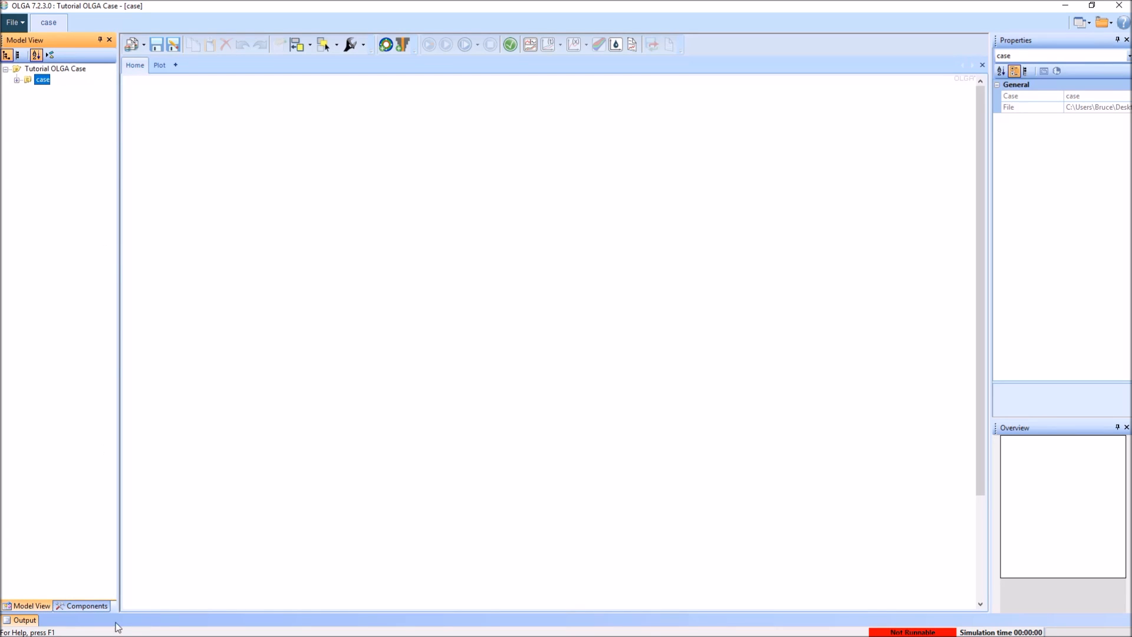
pyautogui.click(83, 605)
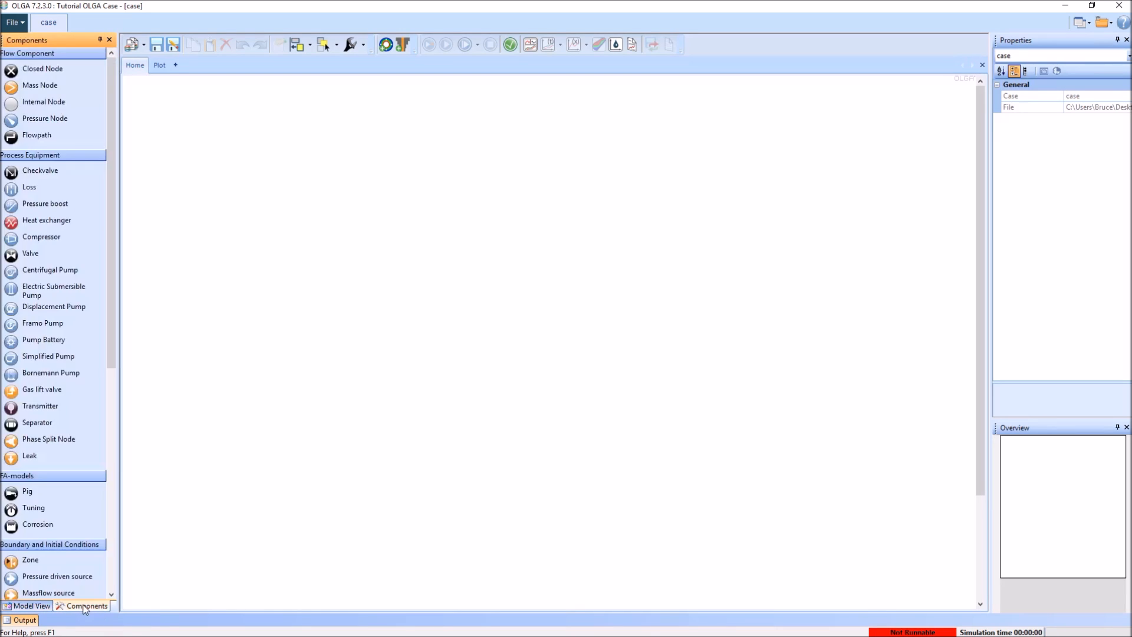
pyautogui.click(144, 47)
pyautogui.click(211, 188)
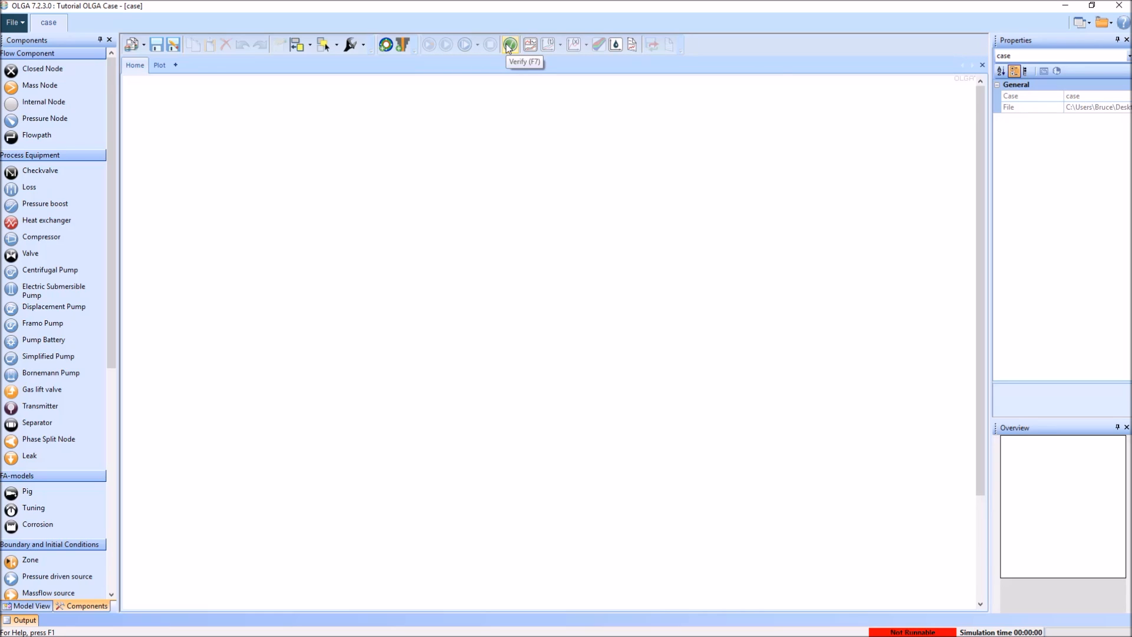
pyautogui.click(1087, 22)
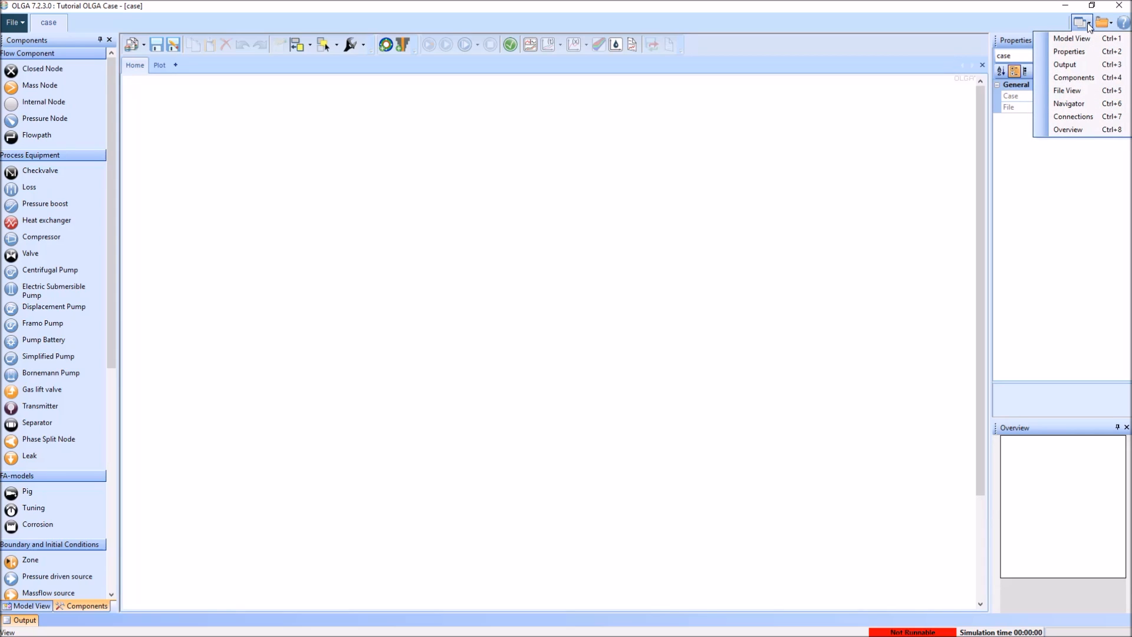
pyautogui.click(1087, 22)
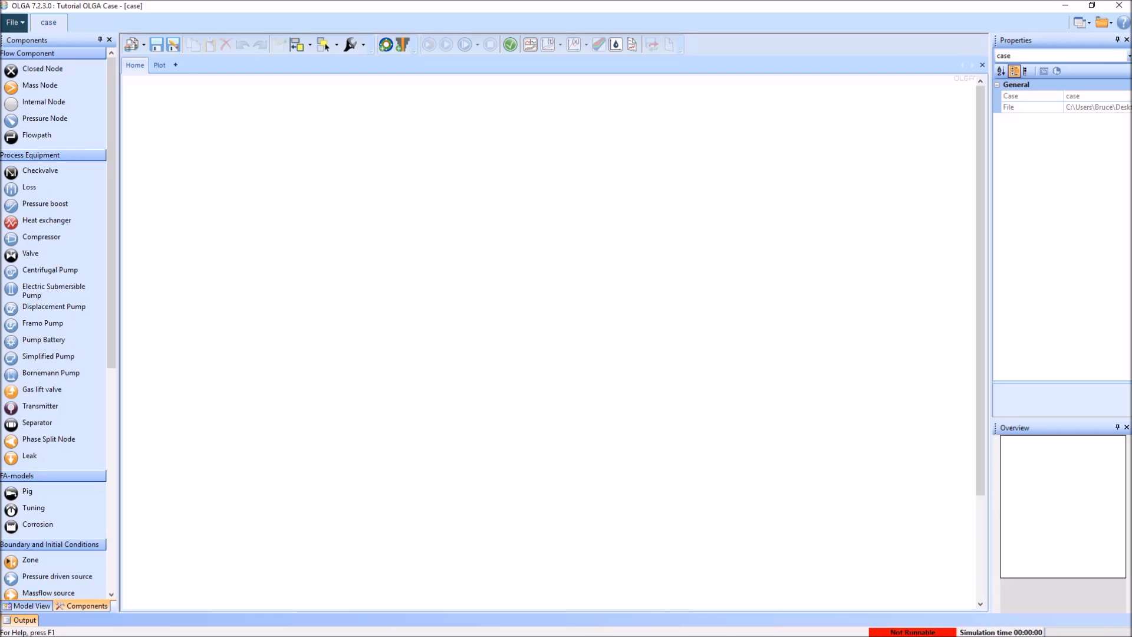
# Assign MFOlga1.tab as the PVT file in the case definition's FILES entry, using a relative file reference.
pyautogui.click(32, 607)
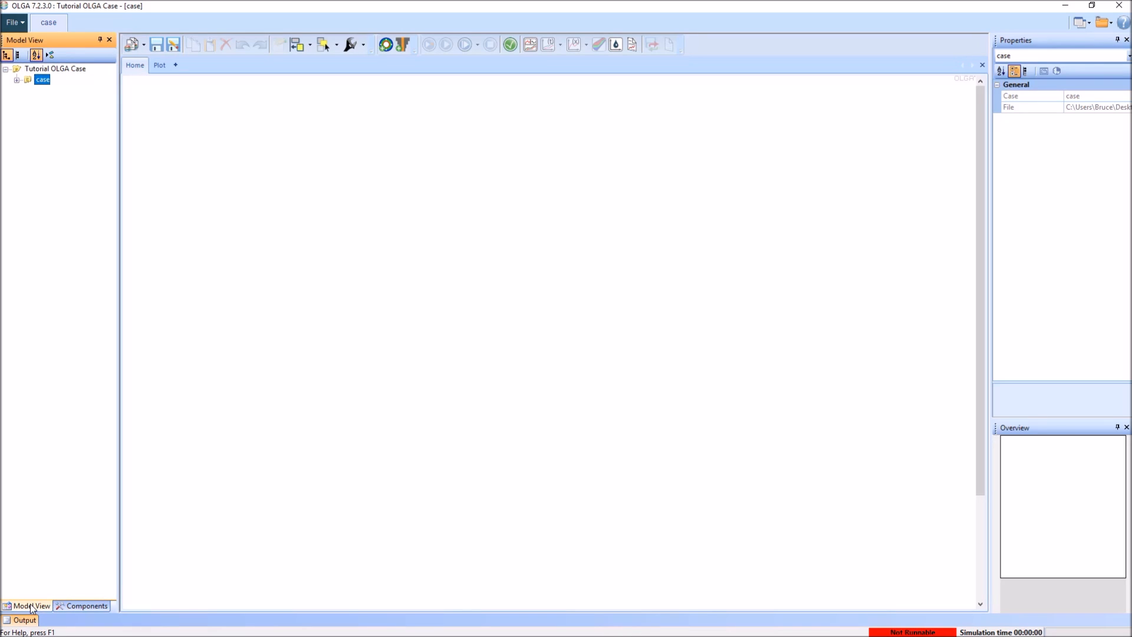
pyautogui.click(18, 80)
pyautogui.click(53, 91)
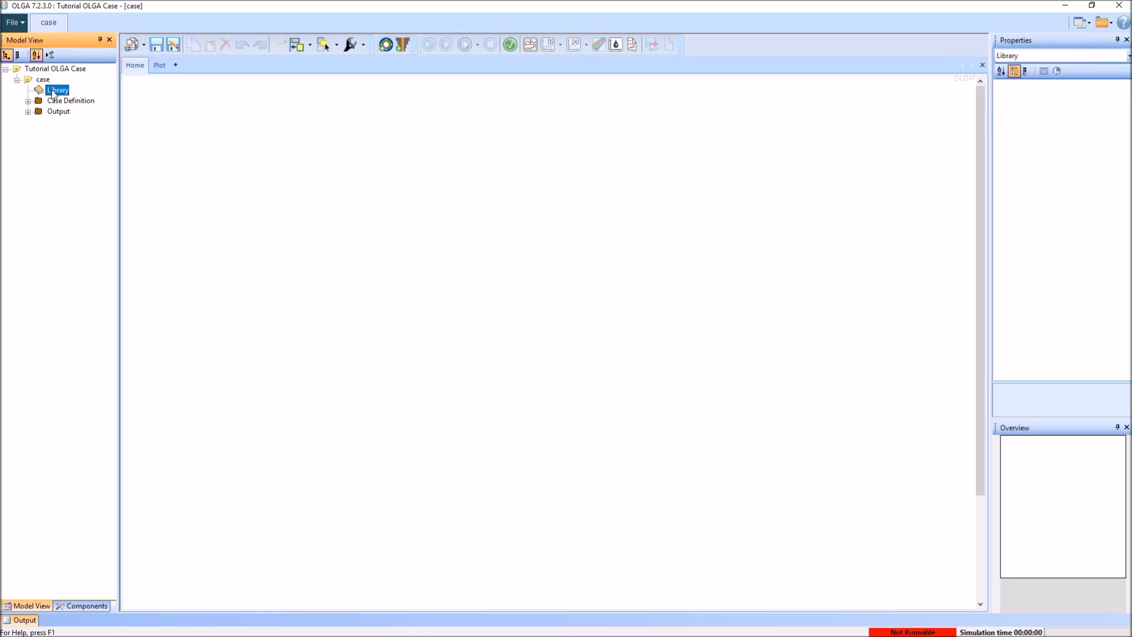
pyautogui.click(27, 100)
pyautogui.click(70, 122)
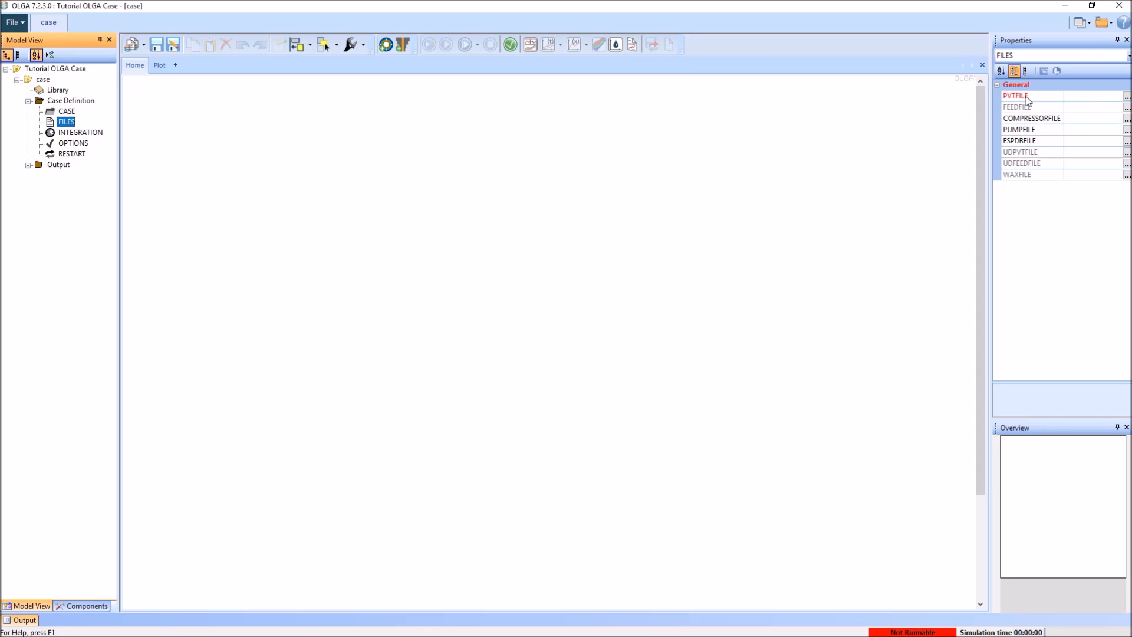
pyautogui.click(1127, 97)
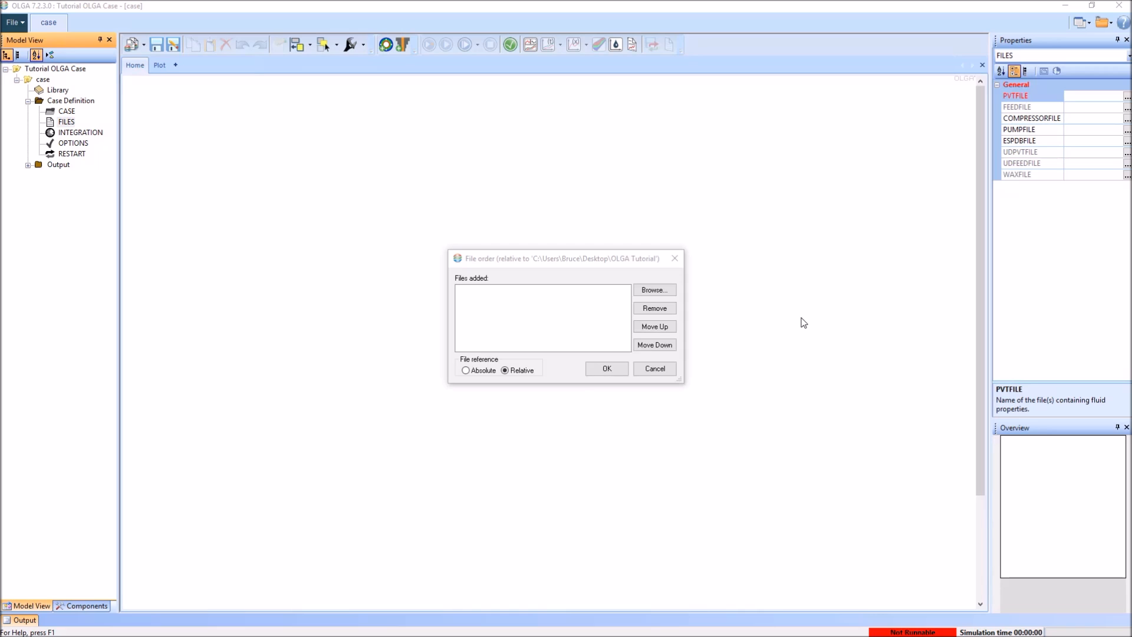
pyautogui.click(654, 289)
pyautogui.moveTo(767, 277); pyautogui.dragTo(797, 89)
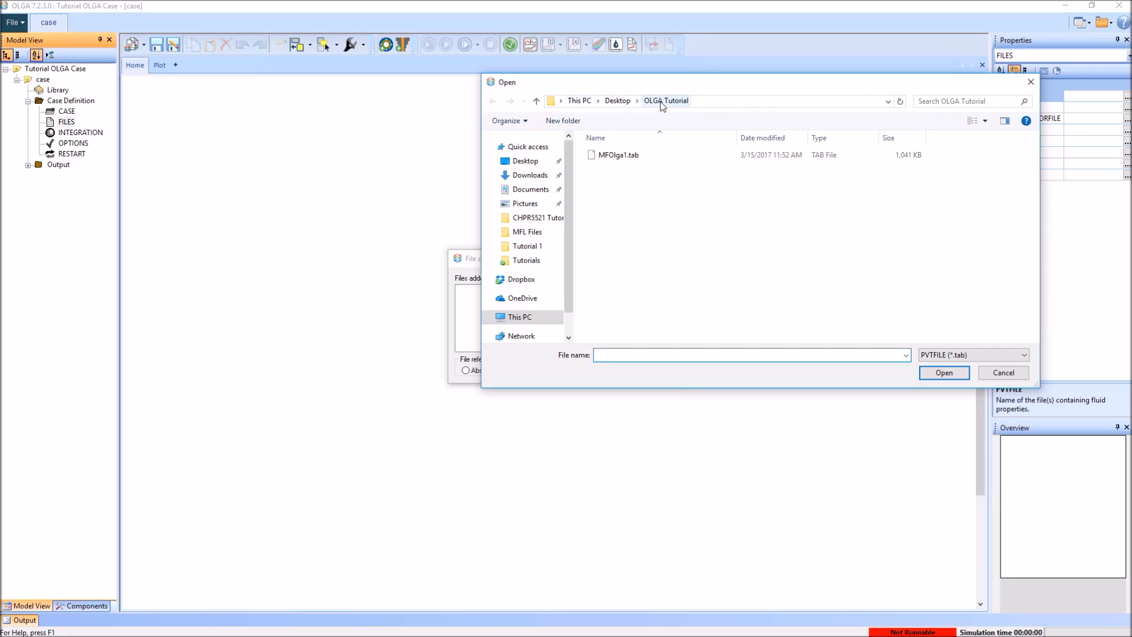
pyautogui.click(621, 162)
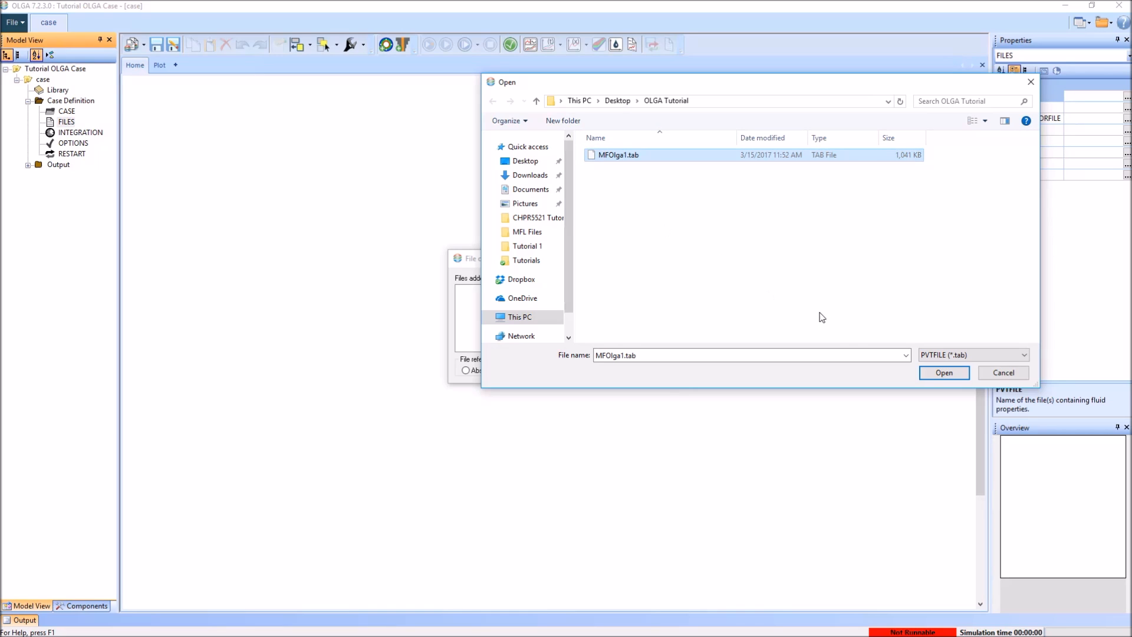
pyautogui.click(944, 372)
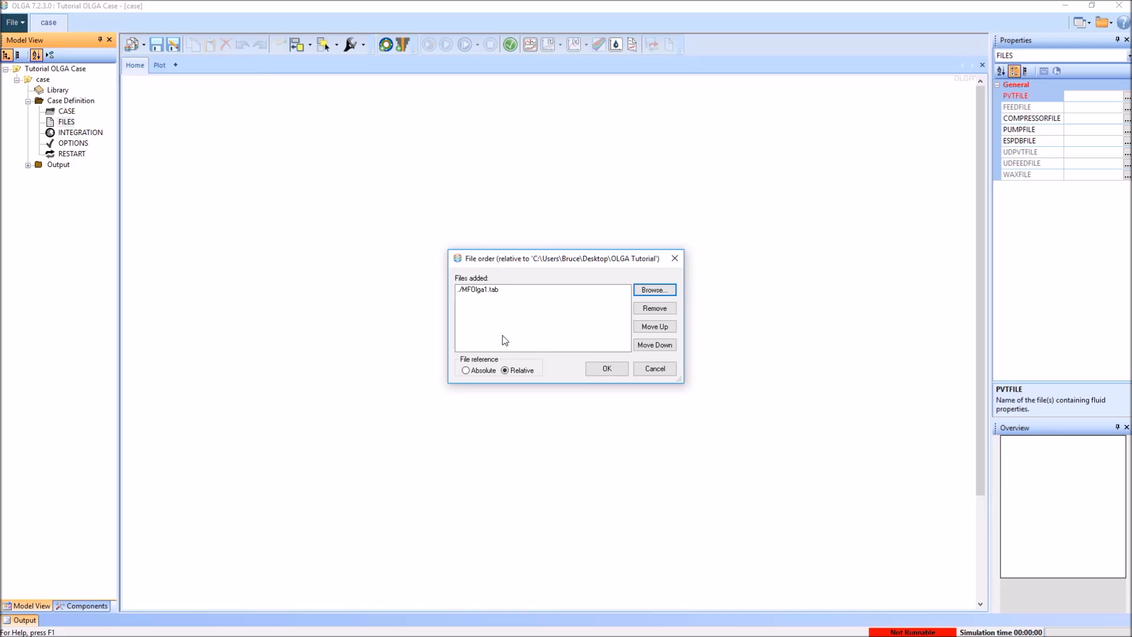
pyautogui.click(607, 369)
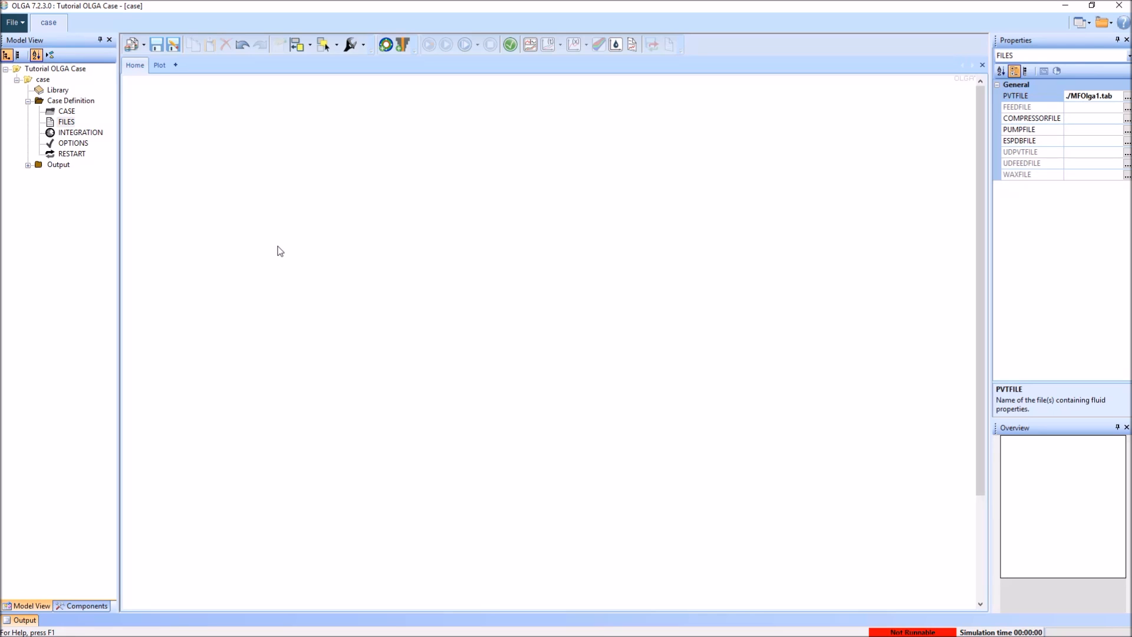
# Add a wall and a material to the case library.
pyautogui.rightClick(61, 91)
pyautogui.moveTo(105, 100)
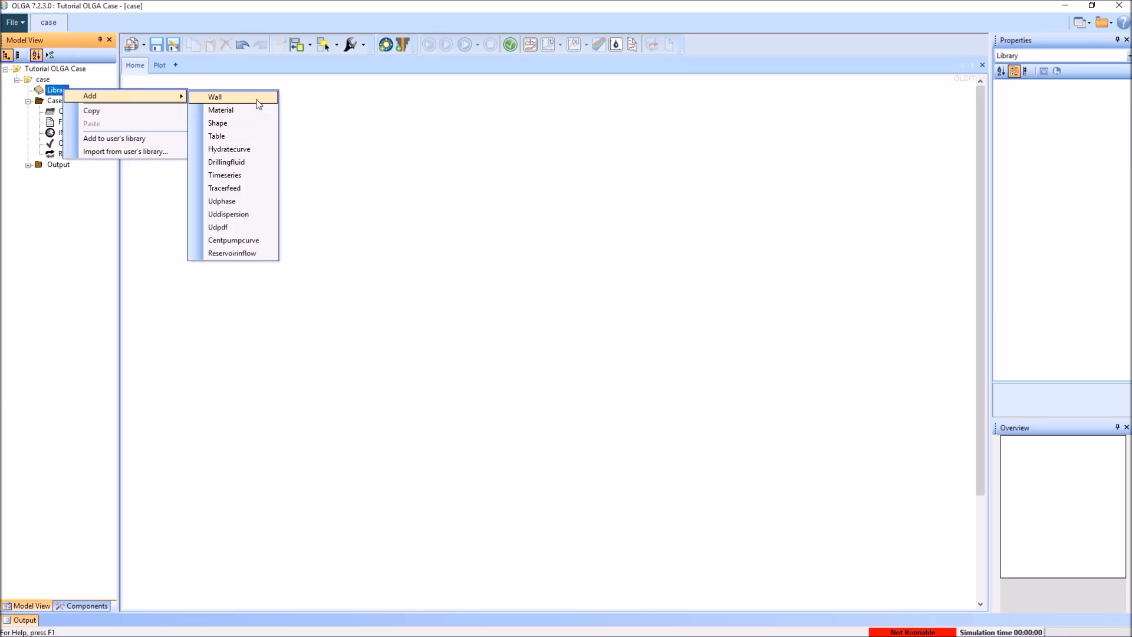
pyautogui.click(254, 98)
pyautogui.rightClick(56, 90)
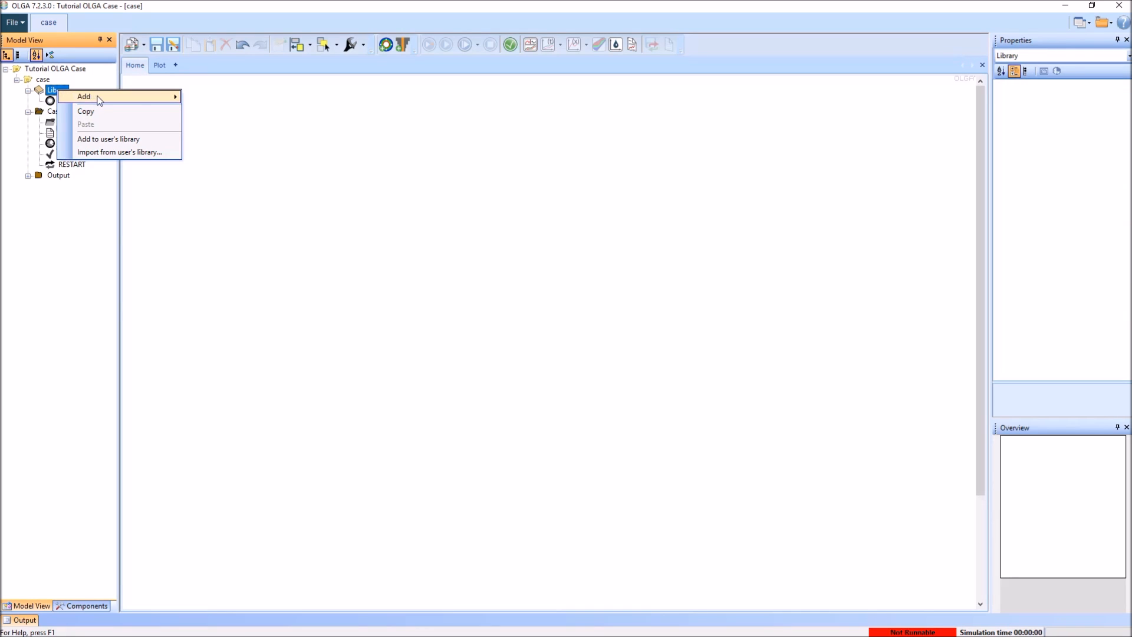
pyautogui.moveTo(99, 97)
pyautogui.click(250, 111)
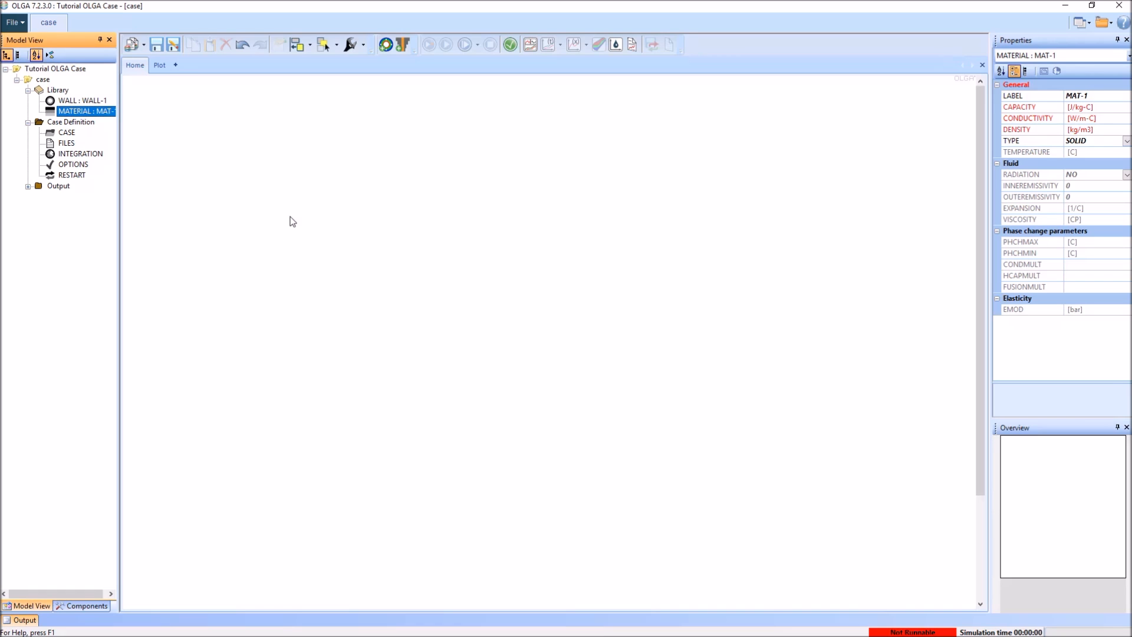
# Label the new material Stell and set its thermal capacity to 500 J/kg-C.
pyautogui.click(1098, 97)
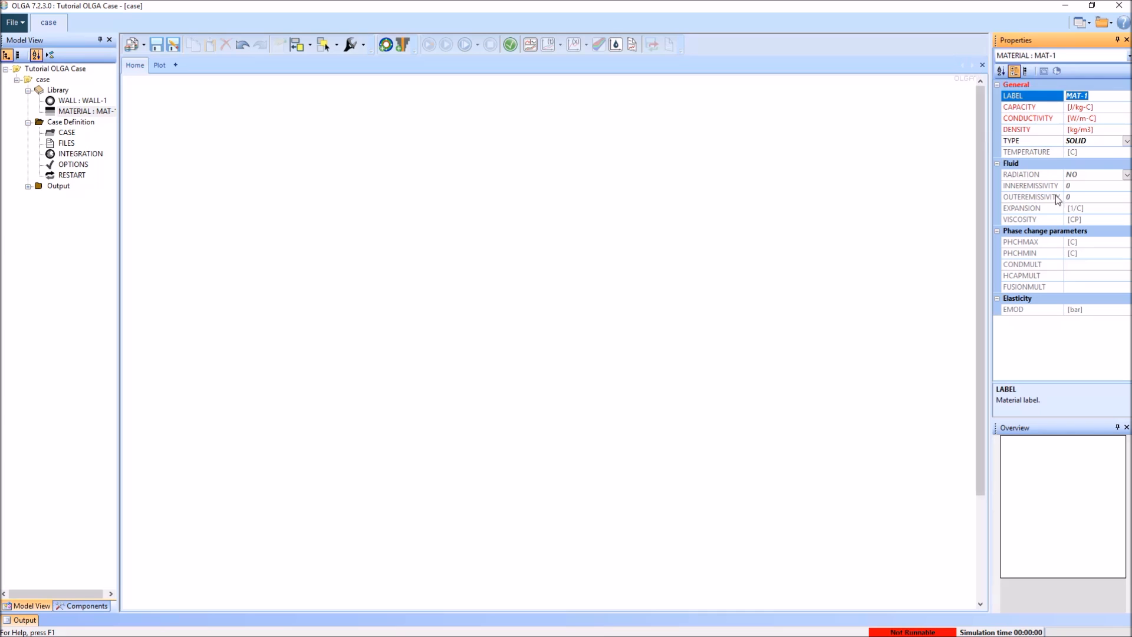
pyautogui.write('St')
pyautogui.click(1094, 108)
pyautogui.press('Return')
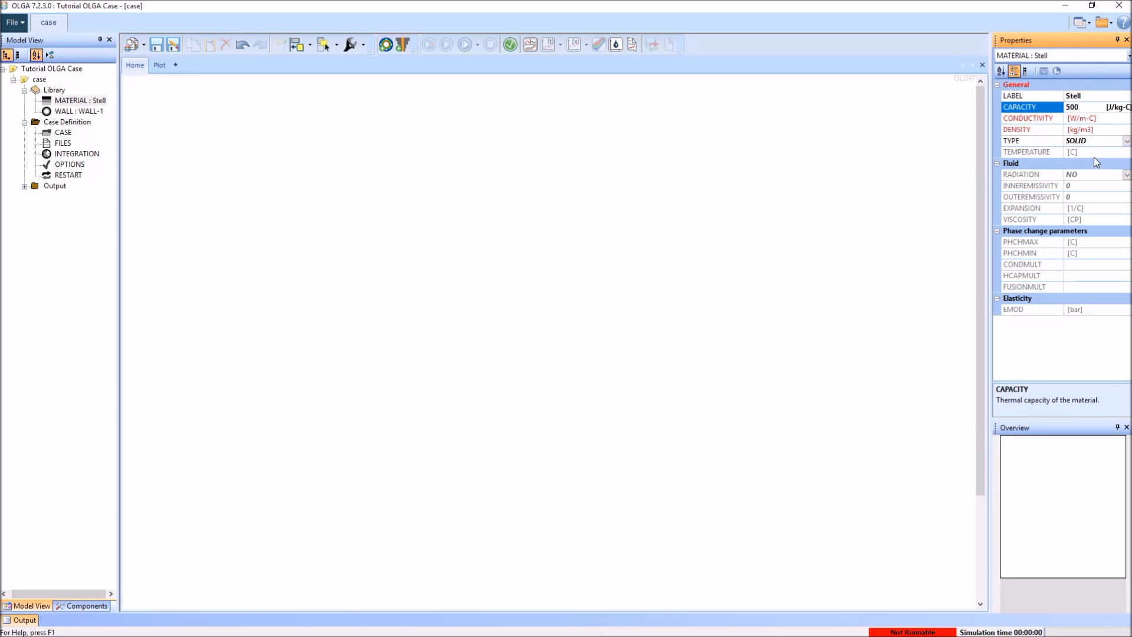
# Set the Stell material's thermal conductivity to 26 Btu/ft-h-R.
pyautogui.click(1090, 120)
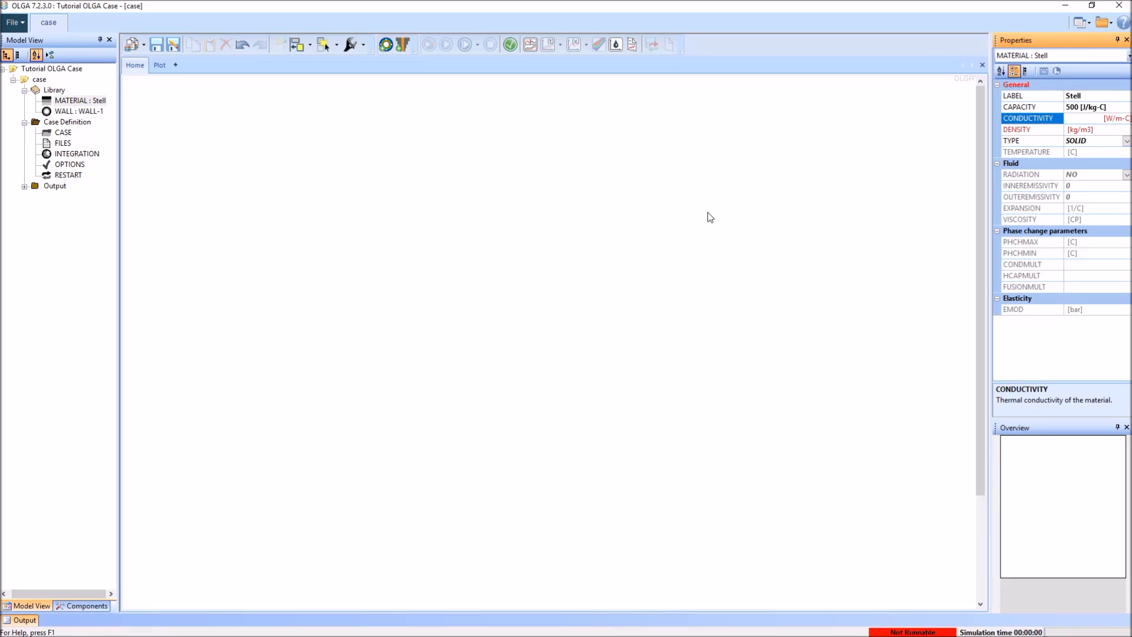
pyautogui.click(1103, 118)
pyautogui.click(1112, 120)
pyautogui.click(1113, 146)
pyautogui.click(1115, 121)
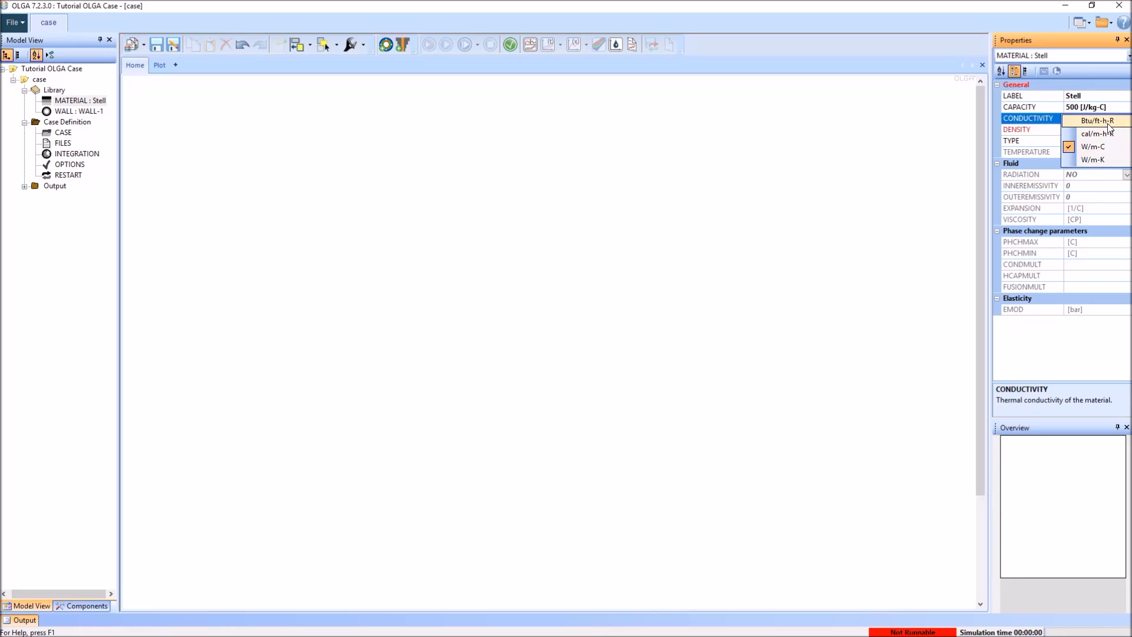
pyautogui.click(1110, 122)
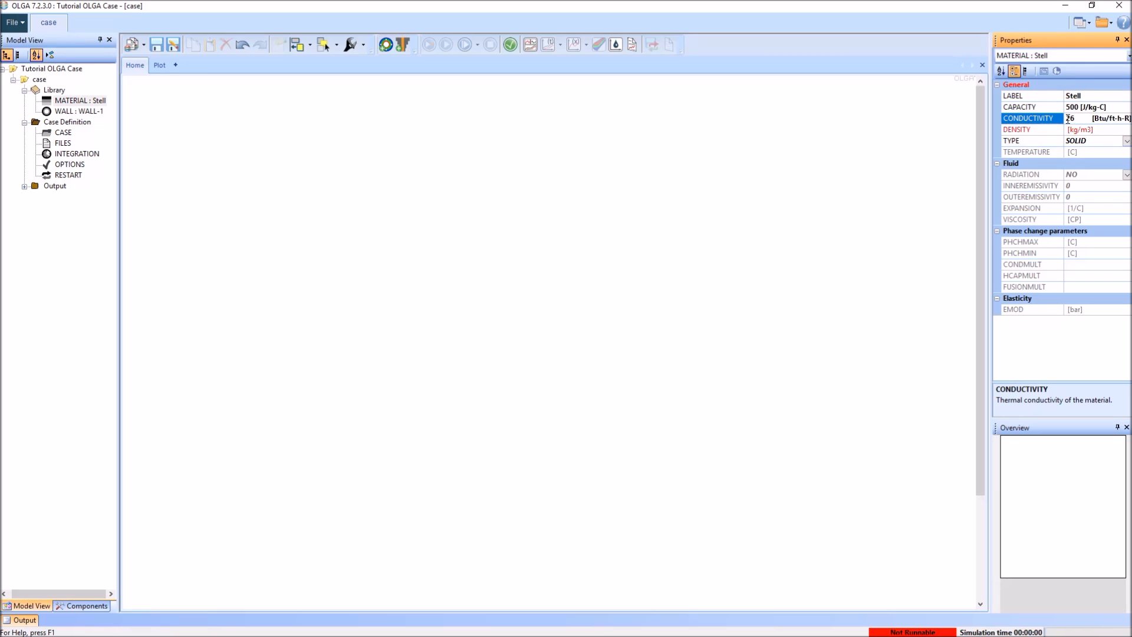
# Switch the material's conductivity unit to W/m-C and back to Btu/ft-h-R.
pyautogui.click(1098, 119)
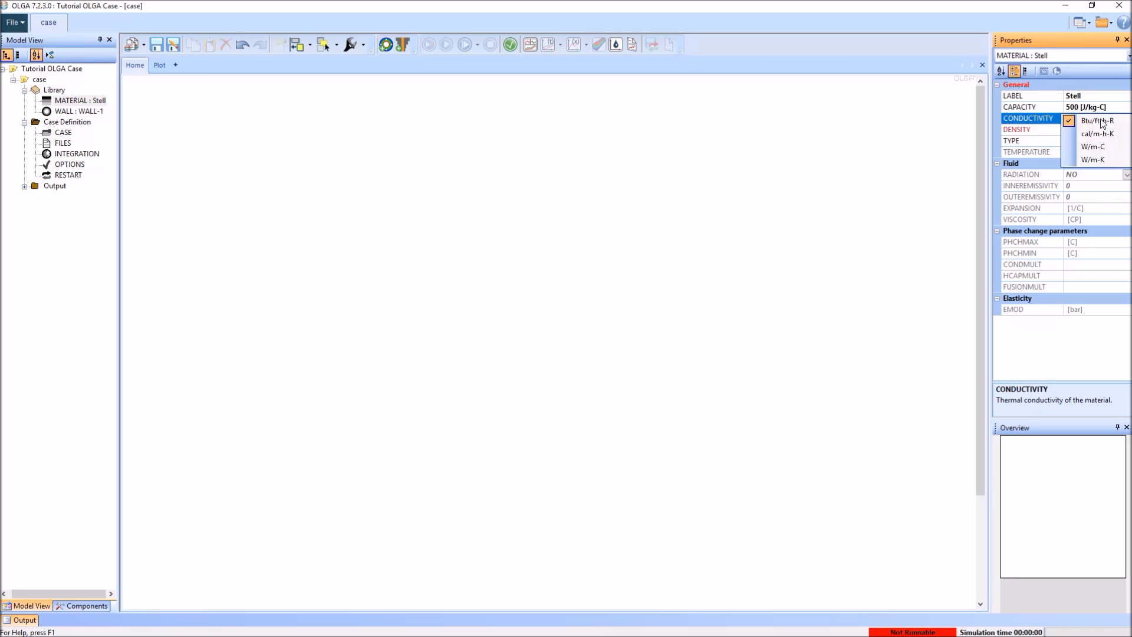
pyautogui.click(1102, 147)
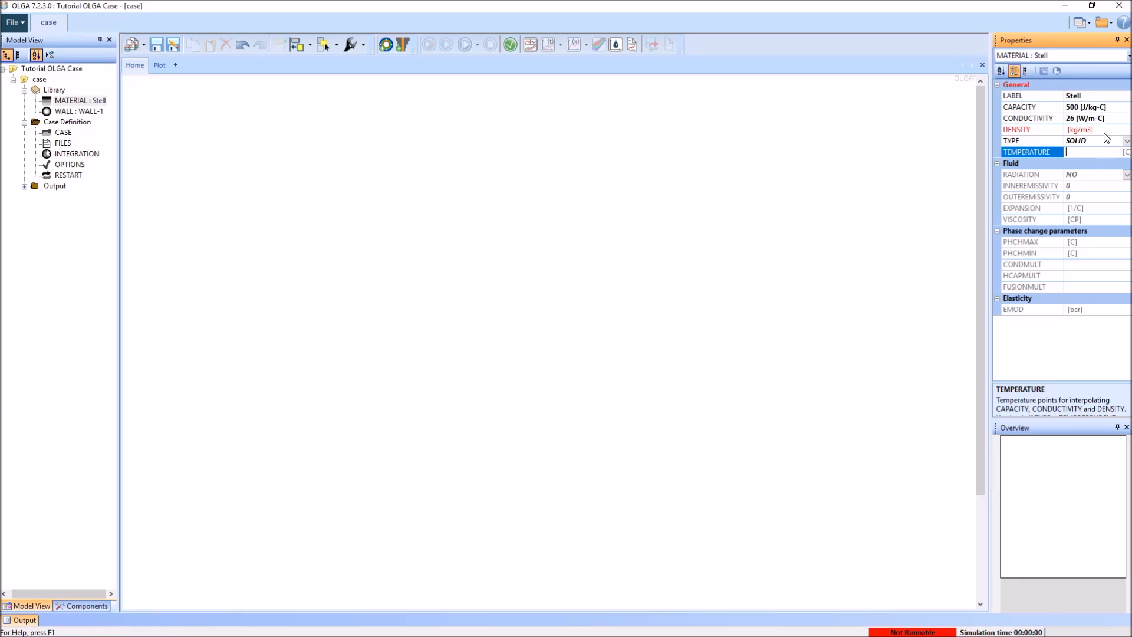
pyautogui.click(1112, 120)
pyautogui.click(1113, 120)
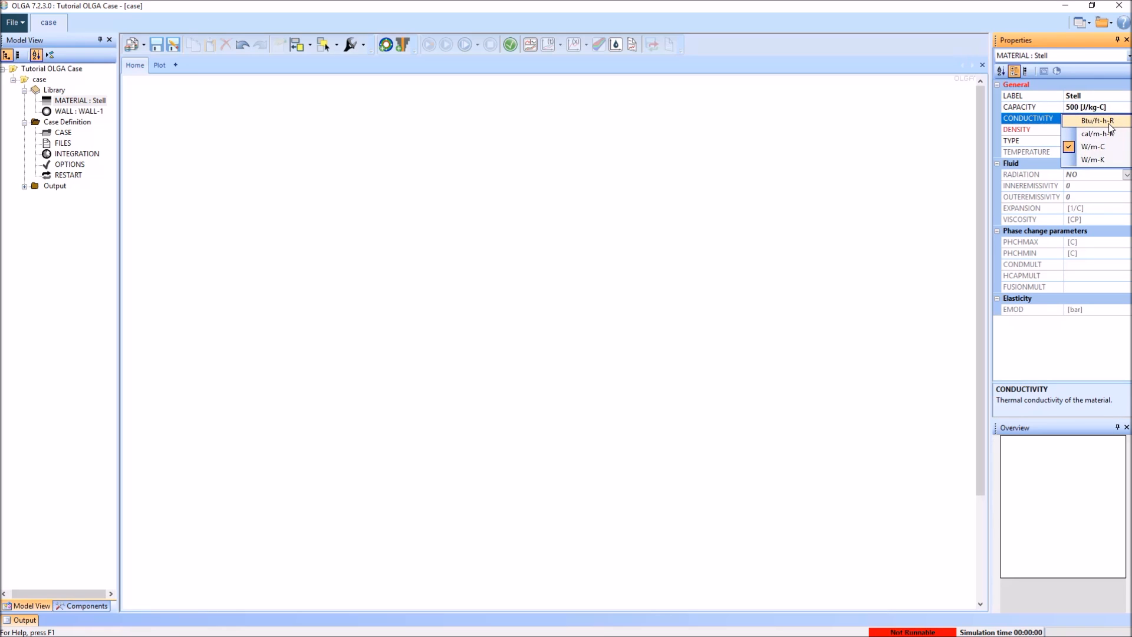
pyautogui.click(1107, 122)
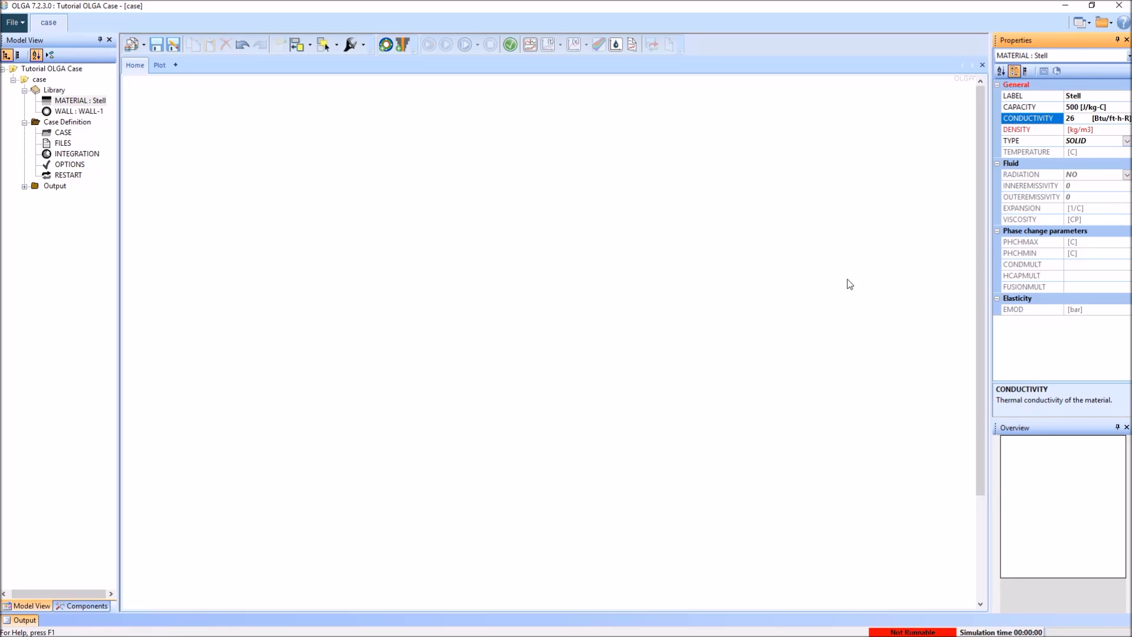
# Set the Stell material's density to 7850 kg/m3.
pyautogui.click(1096, 131)
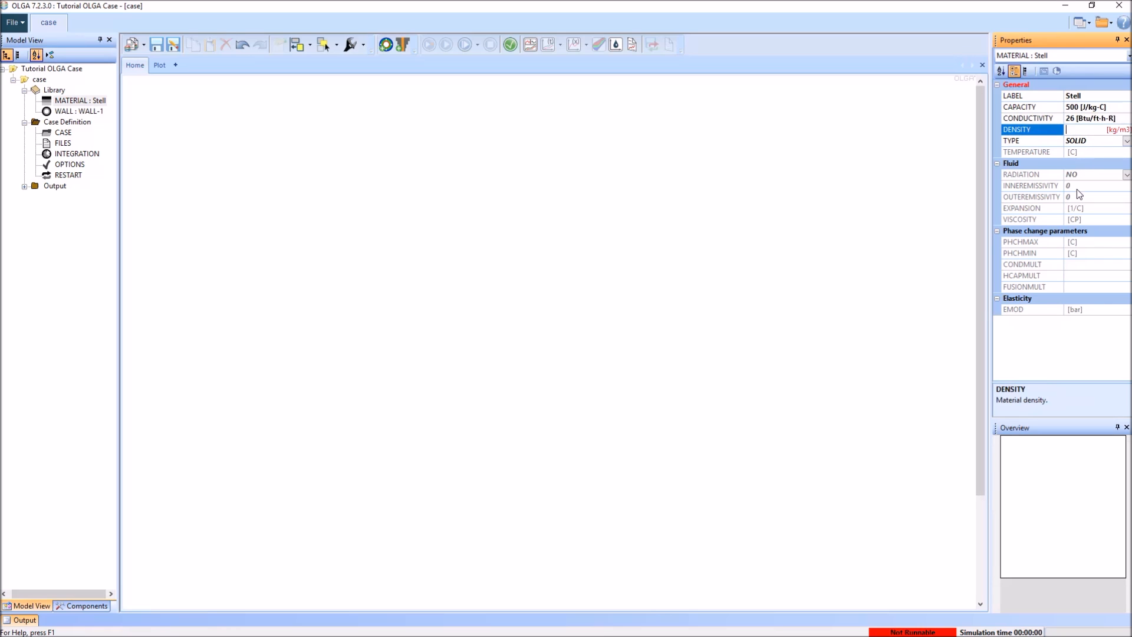
pyautogui.write('7850')
pyautogui.press('Return')
# Label the library wall Expeosed Pipe.
pyautogui.click(91, 112)
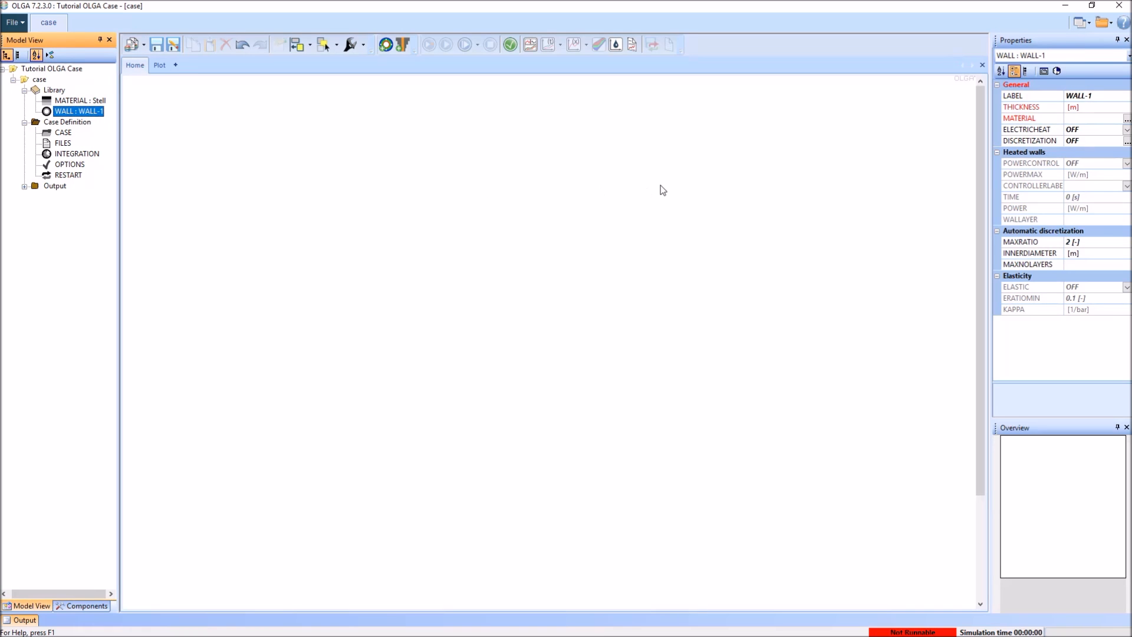
pyautogui.doubleClick(1113, 96)
pyautogui.moveTo(1117, 97); pyautogui.dragTo(1051, 98)
pyautogui.write('Expeos')
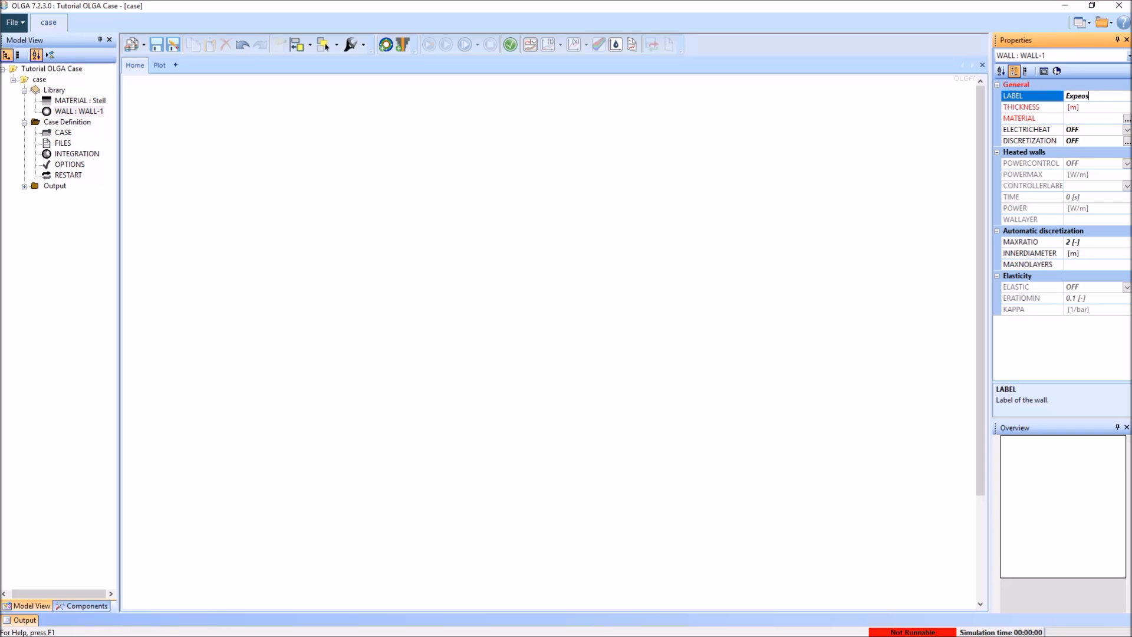
pyautogui.write('ed Pipe')
# Set the Expeosed Pipe wall's thickness to 1 in.
pyautogui.click(1099, 108)
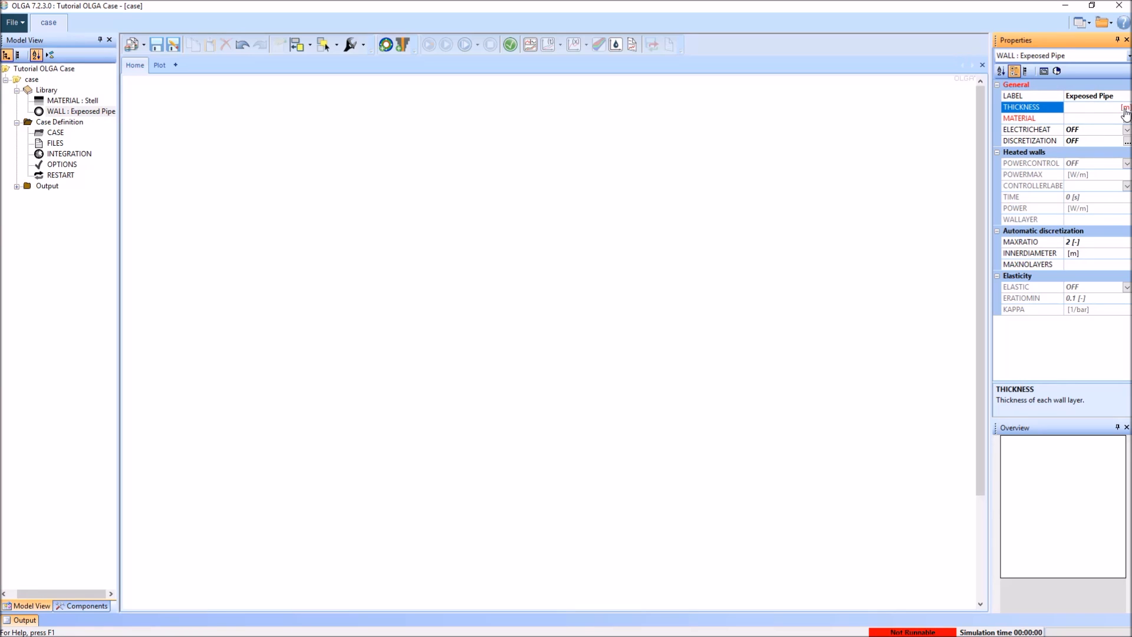
pyautogui.write('1')
pyautogui.click(1125, 107)
pyautogui.click(1123, 142)
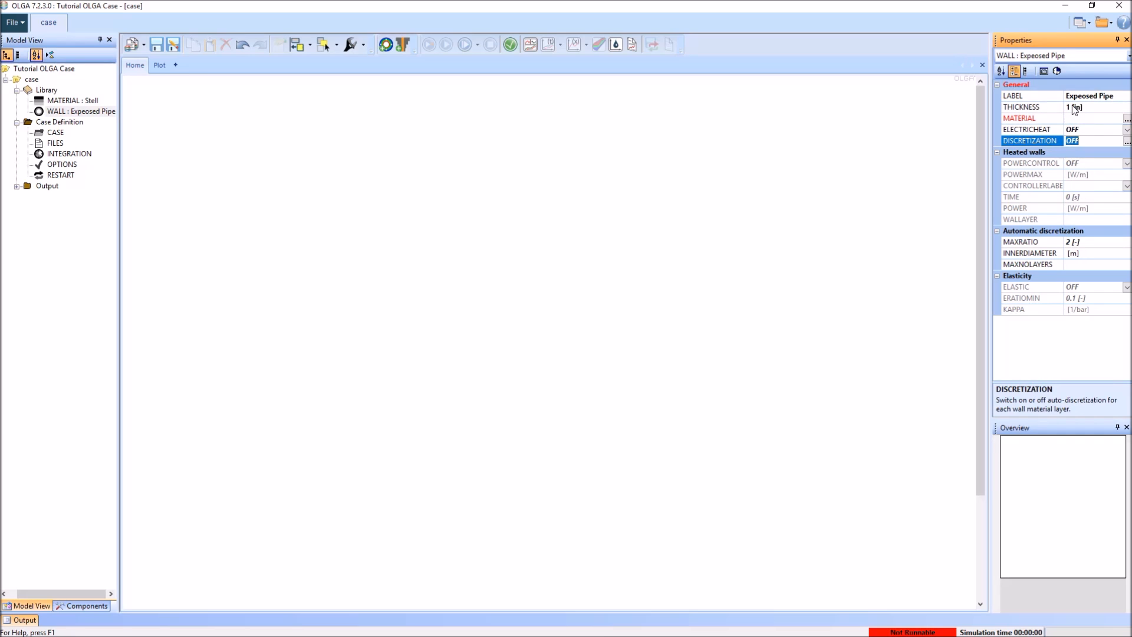
# Assign the Stell material to the Expeosed Pipe wall.
pyautogui.click(1088, 118)
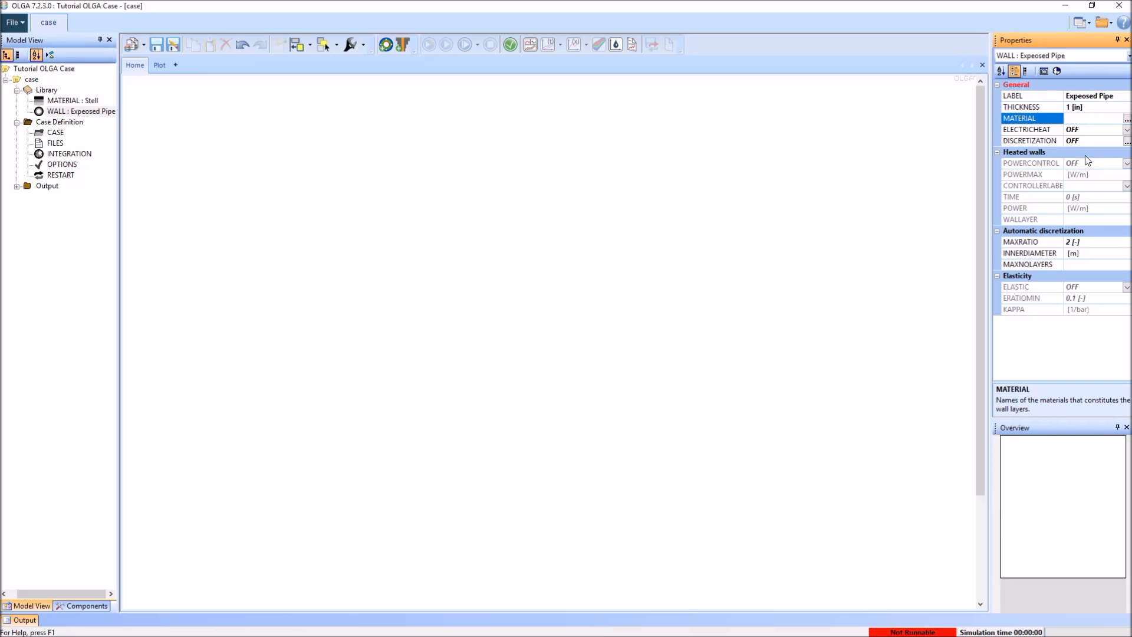
pyautogui.click(1126, 120)
pyautogui.click(472, 262)
pyautogui.click(566, 303)
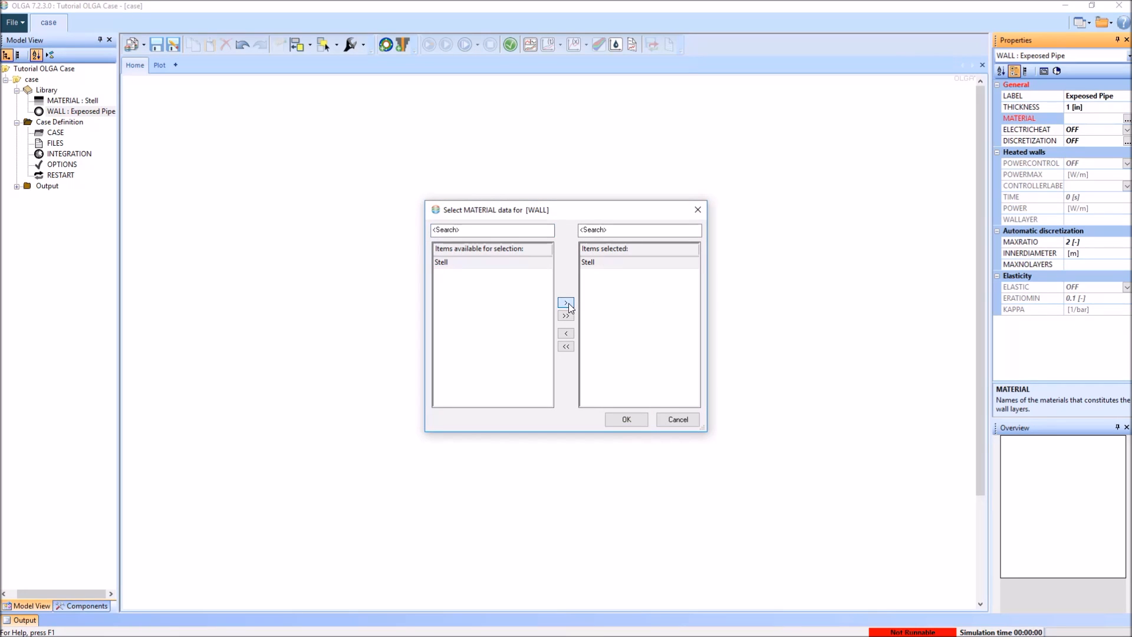
pyautogui.click(633, 421)
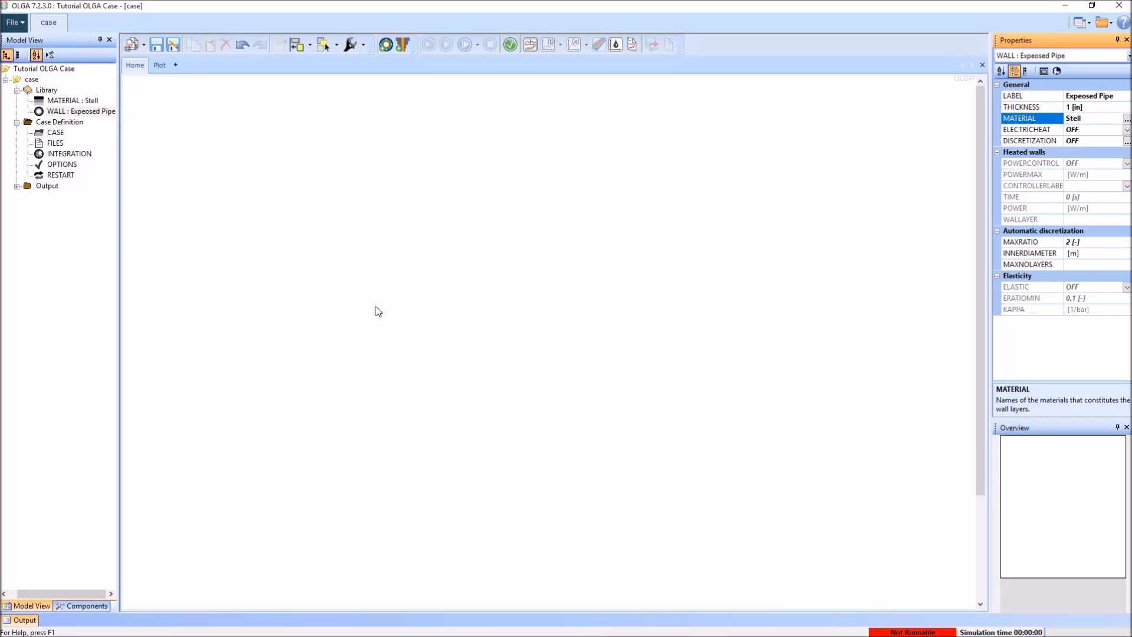
pyautogui.click(434, 480)
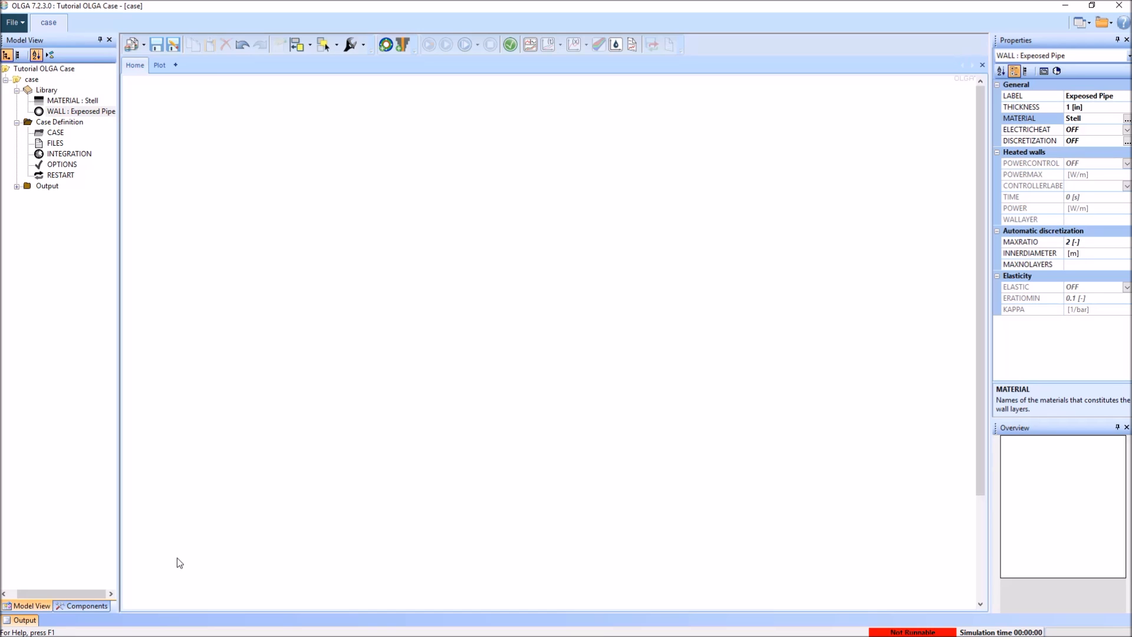
# Place a closed node labelled Well in the lower-left area of the network diagram, with its label beside the node's left side.
pyautogui.click(83, 605)
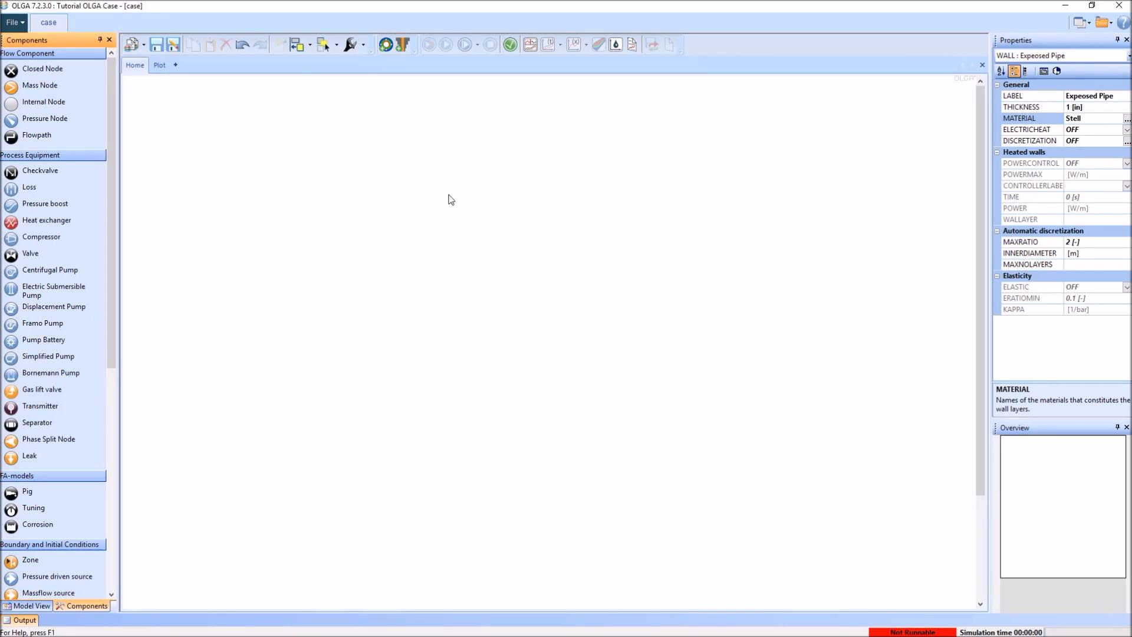
pyautogui.moveTo(41, 69); pyautogui.dragTo(298, 367)
pyautogui.write('Well')
pyautogui.click(335, 394)
pyautogui.click(298, 356)
pyautogui.moveTo(298, 354); pyautogui.dragTo(270, 367)
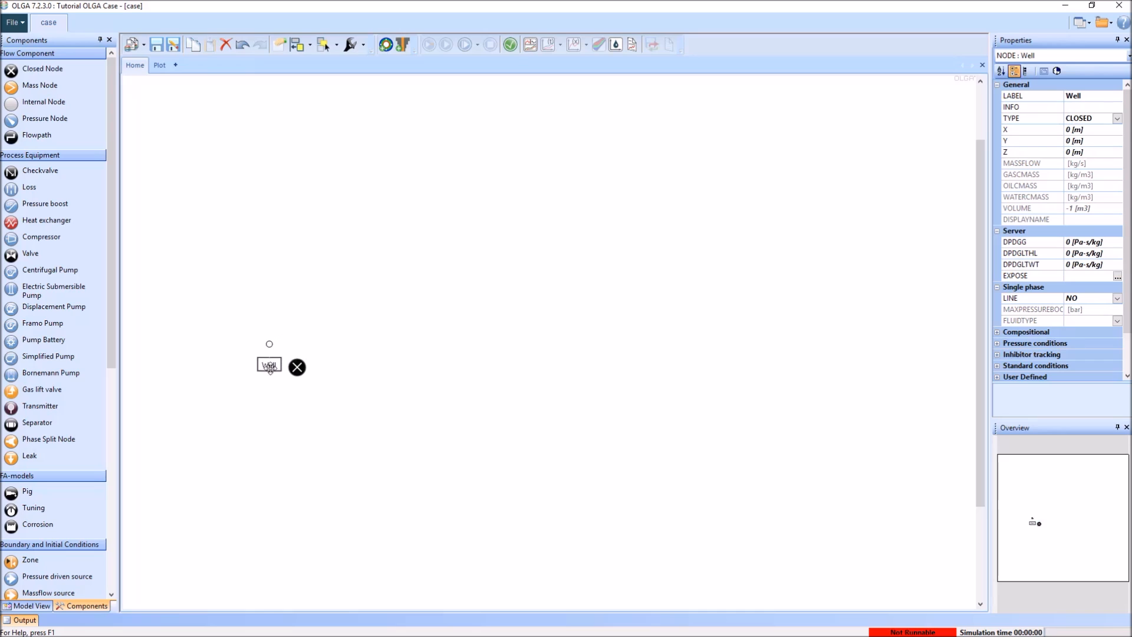
pyautogui.click(342, 437)
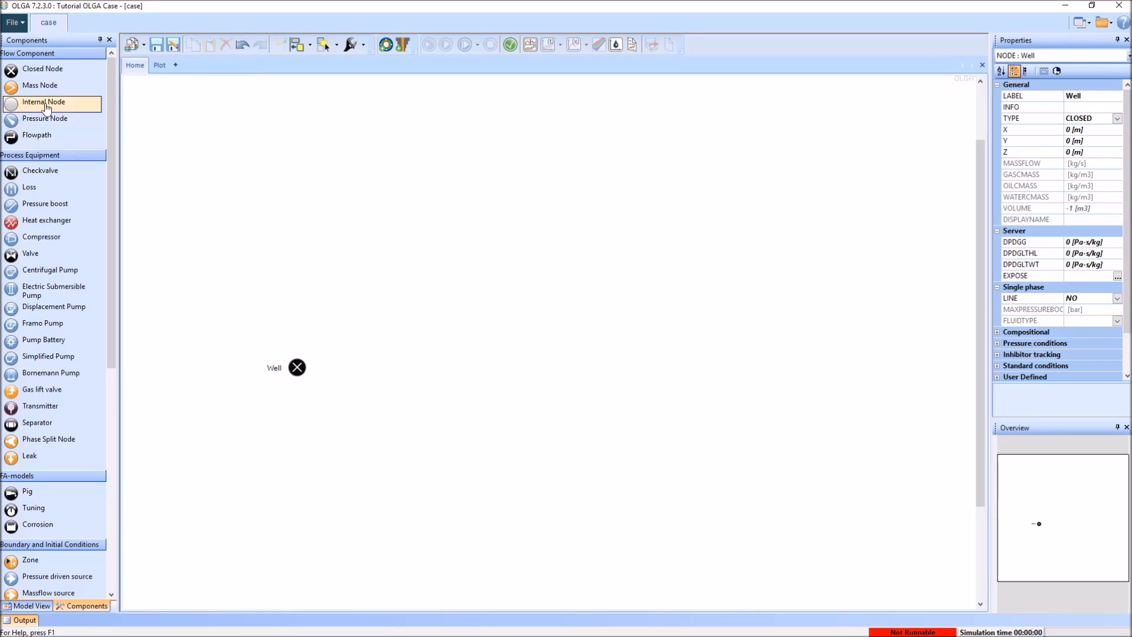
# Add an internal node labelled Wellhead above the Well node.
pyautogui.moveTo(46, 107); pyautogui.dragTo(329, 226)
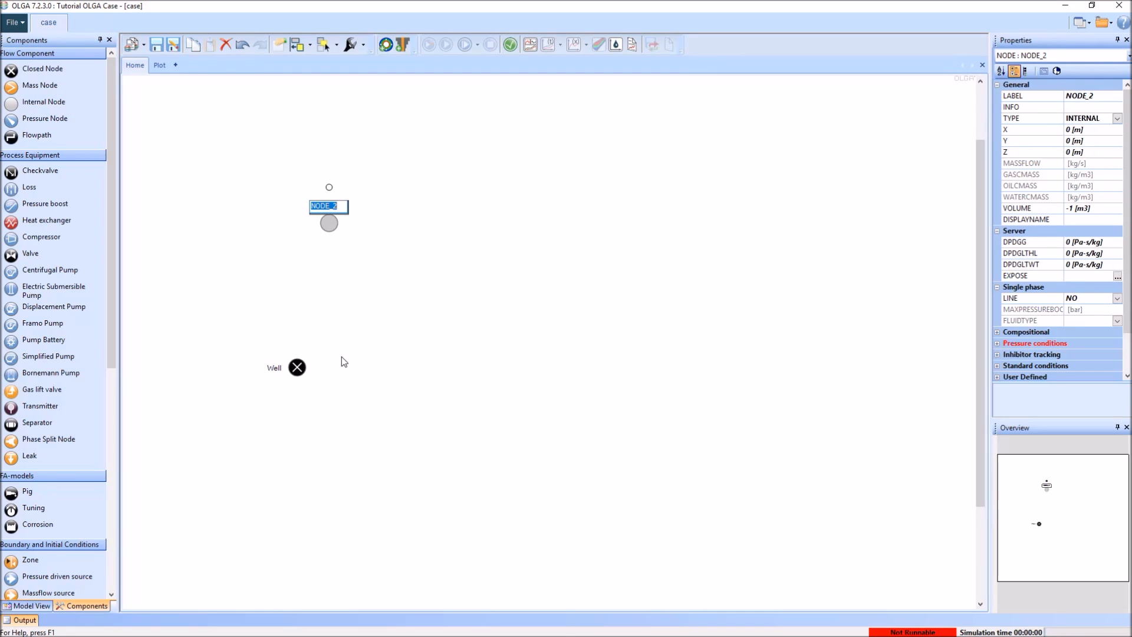
pyautogui.write('Wellhead')
pyautogui.press('Return')
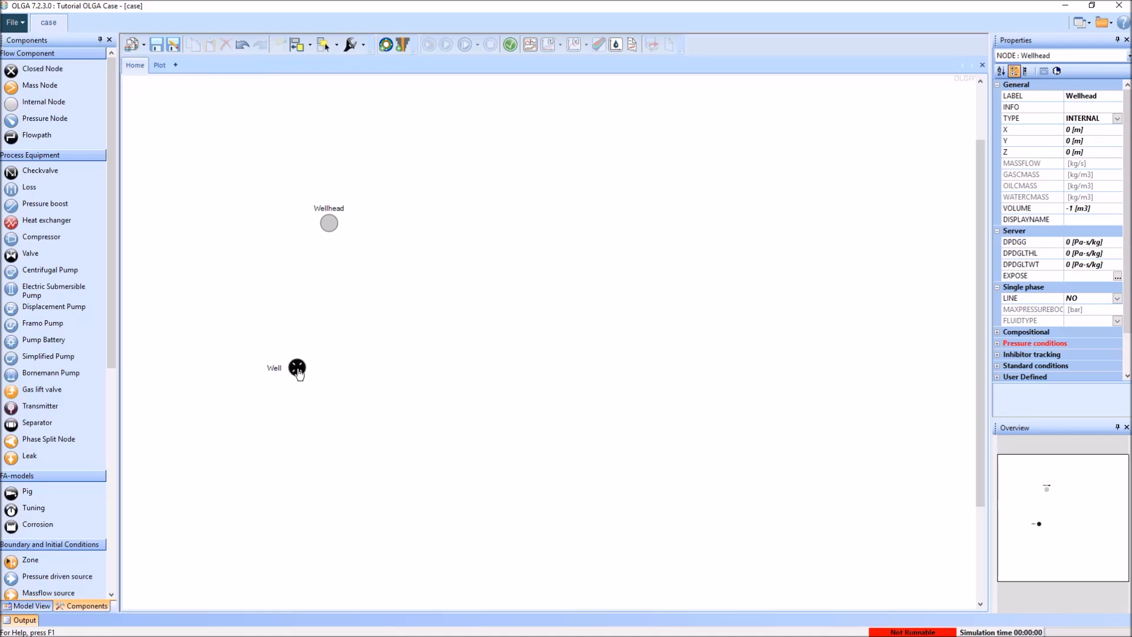
# Connect Well to Wellhead with a flowpath labelled Wellbore, and move its label to the left of the line.
pyautogui.moveTo(298, 371); pyautogui.dragTo(329, 225)
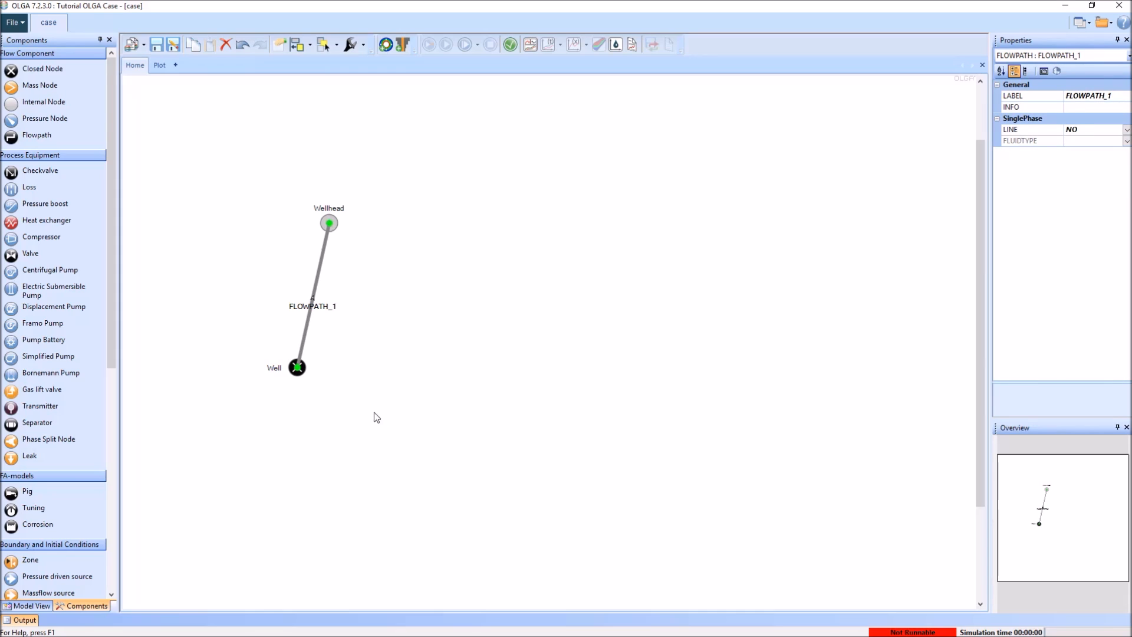
pyautogui.click(387, 342)
pyautogui.moveTo(324, 306); pyautogui.dragTo(300, 294)
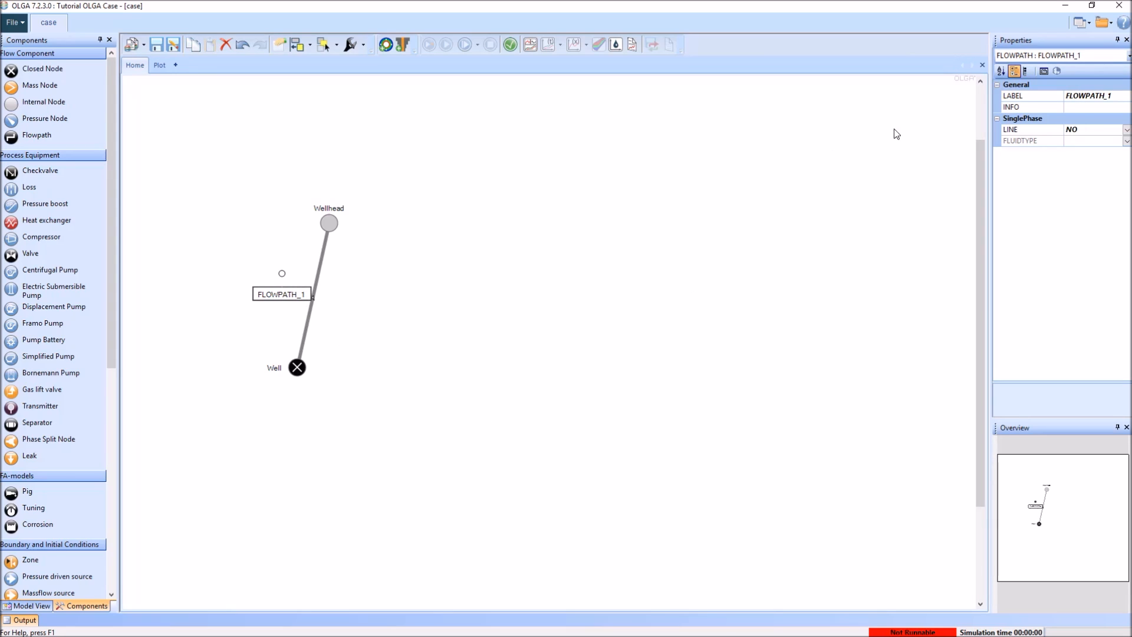
pyautogui.click(1126, 96)
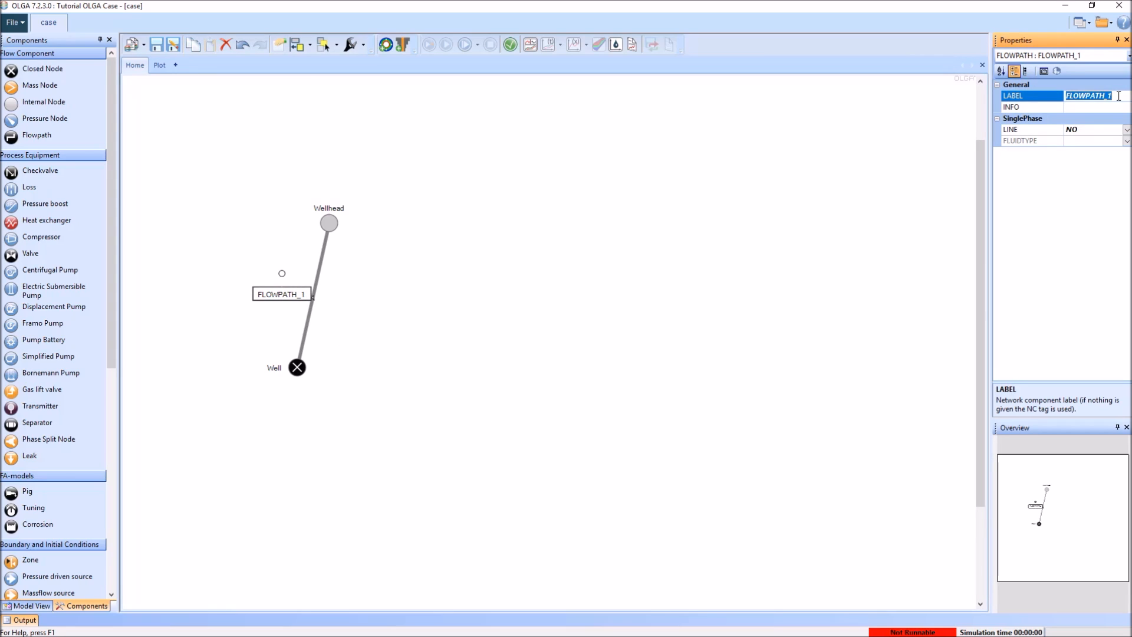
pyautogui.write('Wellbore')
pyautogui.press('Return')
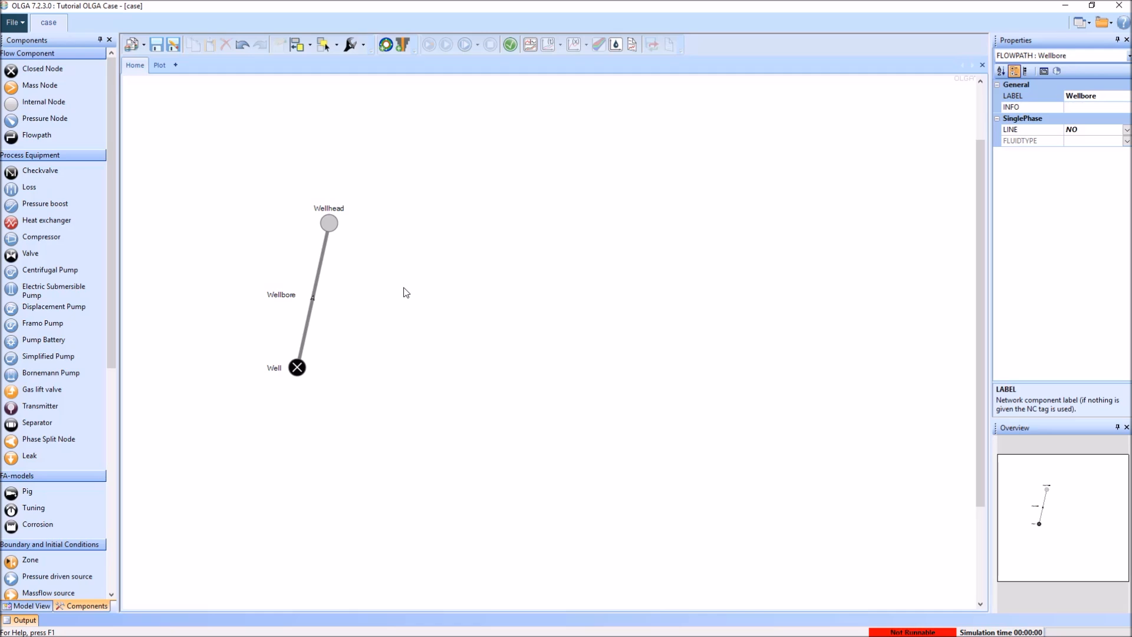
# Move the whole Well, Wellbore and Wellhead group lower in the diagram.
pyautogui.moveTo(207, 139); pyautogui.dragTo(554, 543)
pyautogui.moveTo(336, 226); pyautogui.dragTo(332, 324)
pyautogui.click(341, 339)
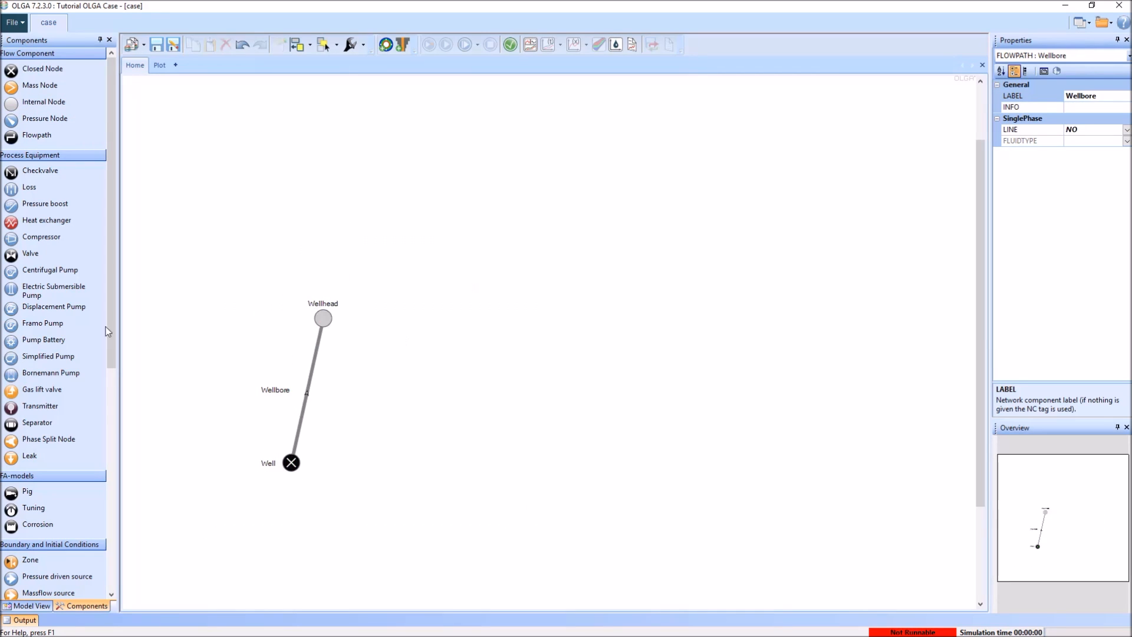
# Add an internal node labelled Riser Base to the right of Wellhead, at about the same height.
pyautogui.moveTo(51, 101); pyautogui.dragTo(522, 317)
pyautogui.write('Riser Base')
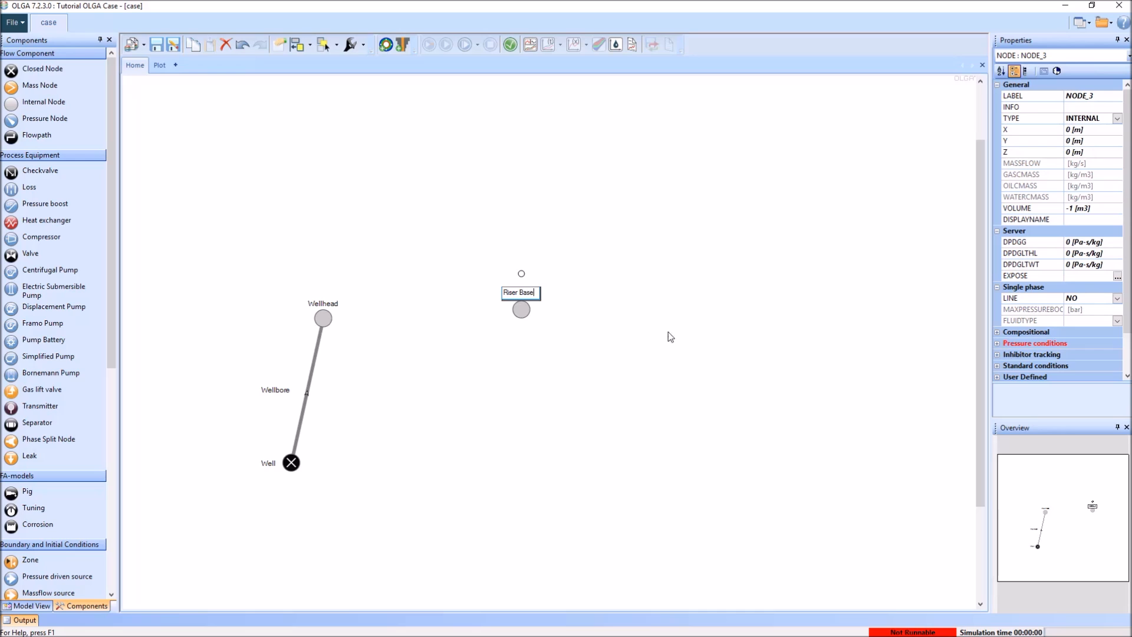
pyautogui.press('Return')
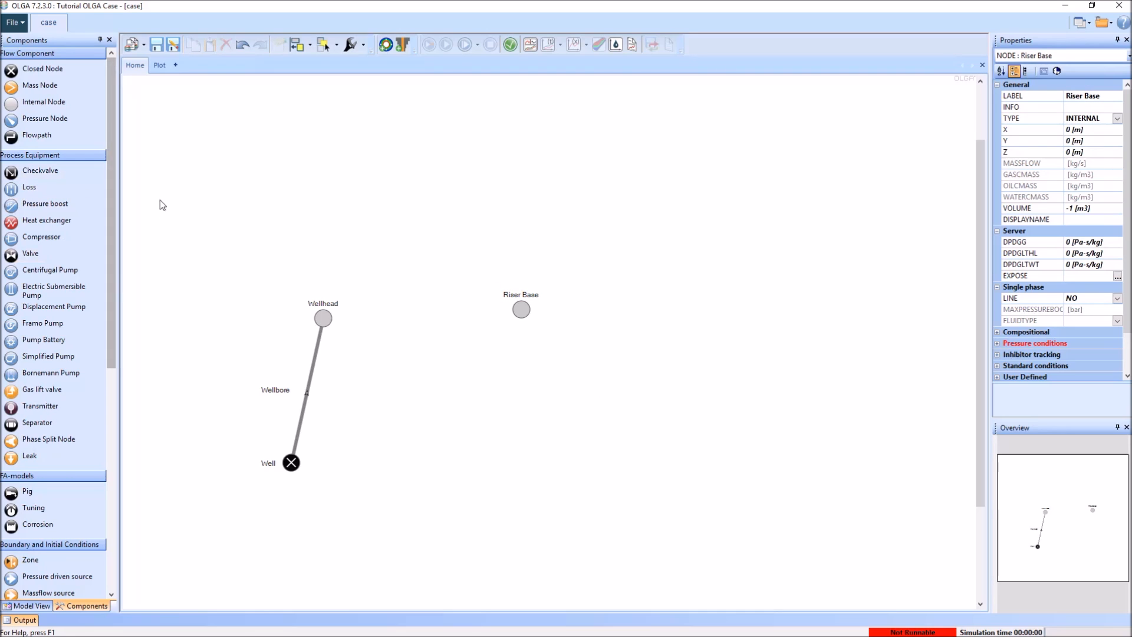
# Add a pressure node labelled Separator above and to the right of Riser Base.
pyautogui.moveTo(47, 120); pyautogui.dragTo(586, 177)
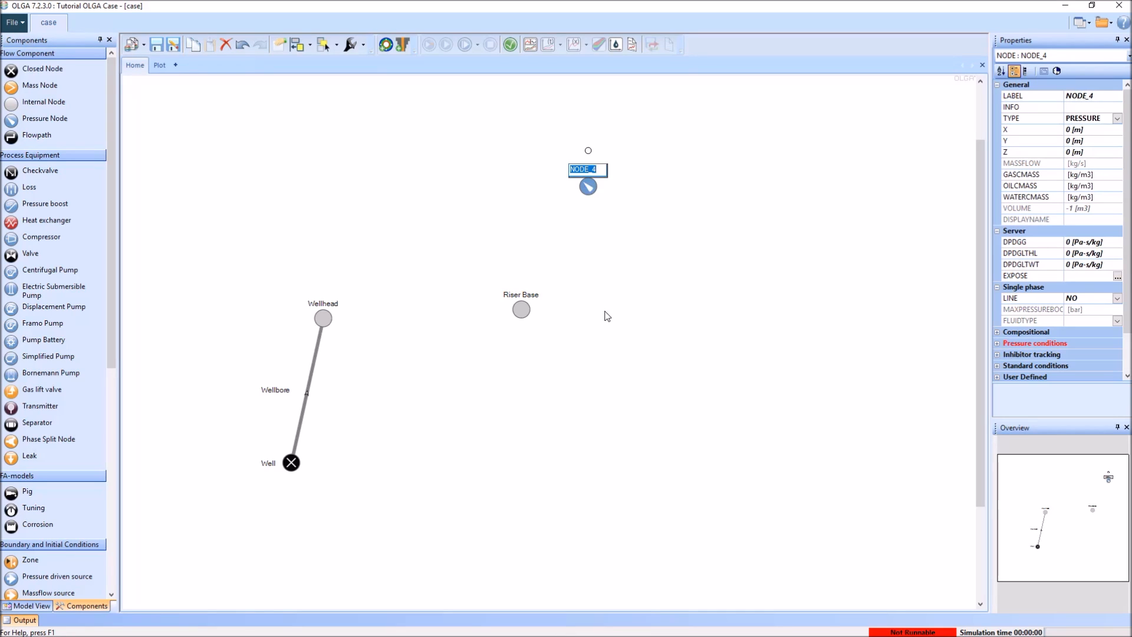
pyautogui.write('Separator')
pyautogui.press('Return')
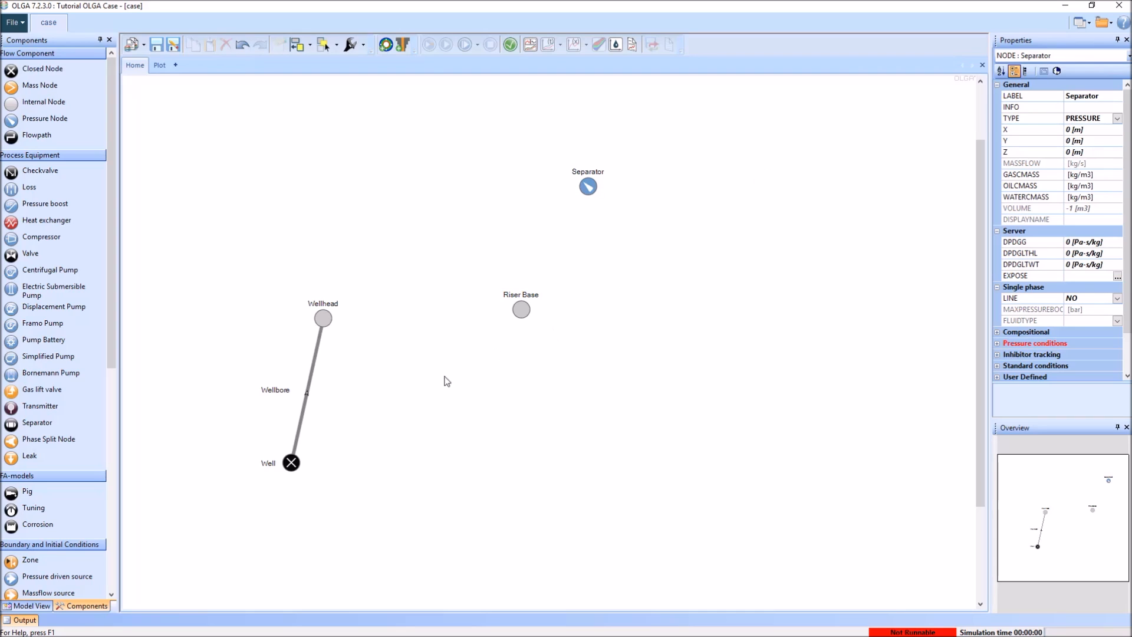
# Connect Wellhead to Riser Base and Riser Base to Separator with flowpaths, and label the Wellhead–Riser Base one Flowline.
pyautogui.moveTo(325, 322); pyautogui.dragTo(521, 309)
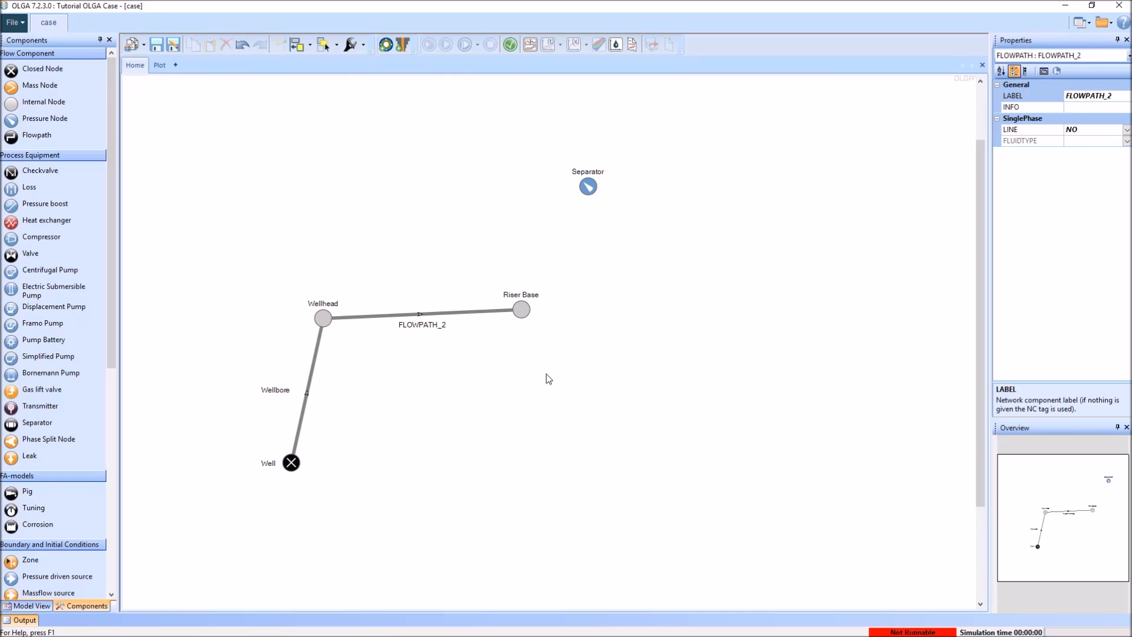
pyautogui.moveTo(521, 309); pyautogui.dragTo(587, 188)
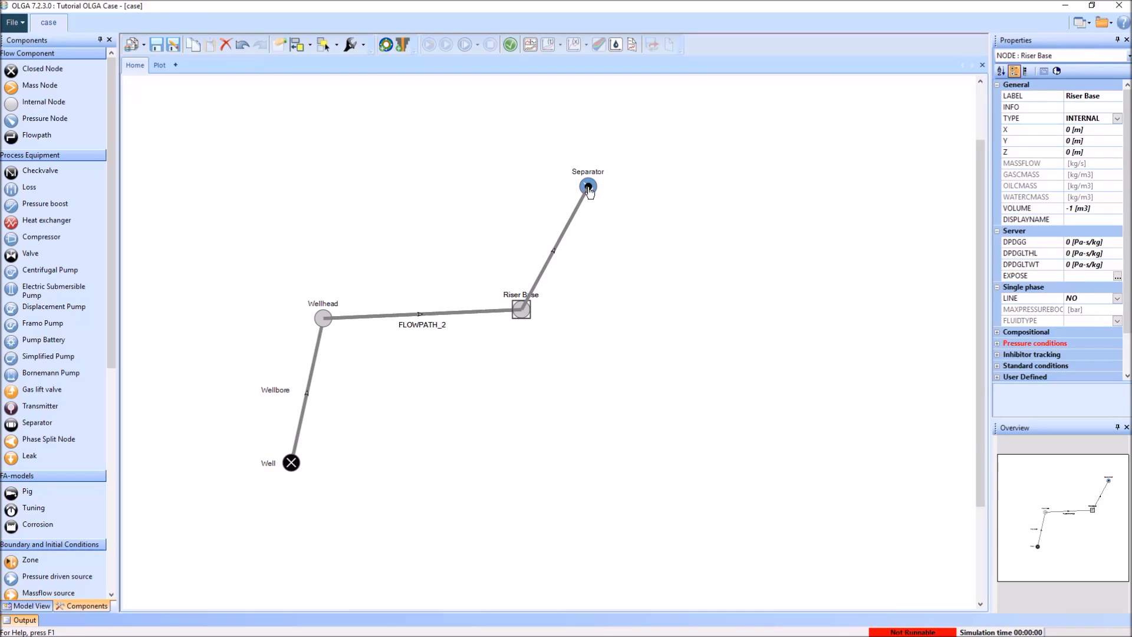
pyautogui.click(426, 324)
pyautogui.click(1087, 96)
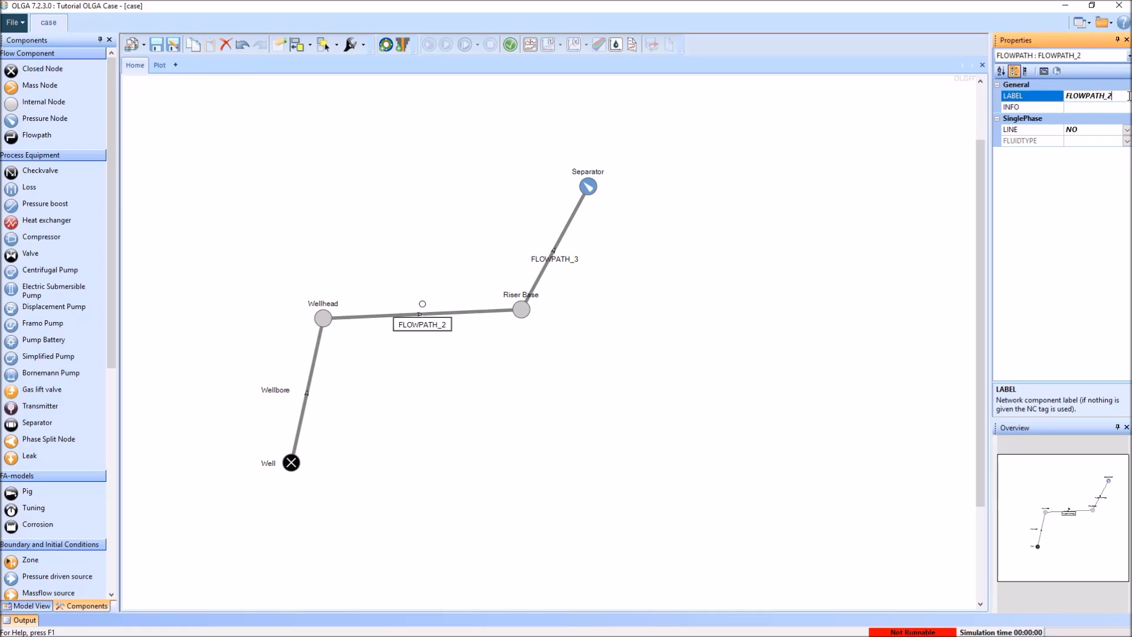
pyautogui.write('Flowline')
# Label the flowpath between Riser Base and Separator Riser, and move its label to the right of the line.
pyautogui.click(564, 261)
pyautogui.click(564, 261)
pyautogui.moveTo(564, 261); pyautogui.dragTo(593, 257)
pyautogui.click(1118, 95)
pyautogui.doubleClick(1118, 95)
pyautogui.write('Riser')
pyautogui.press('Return')
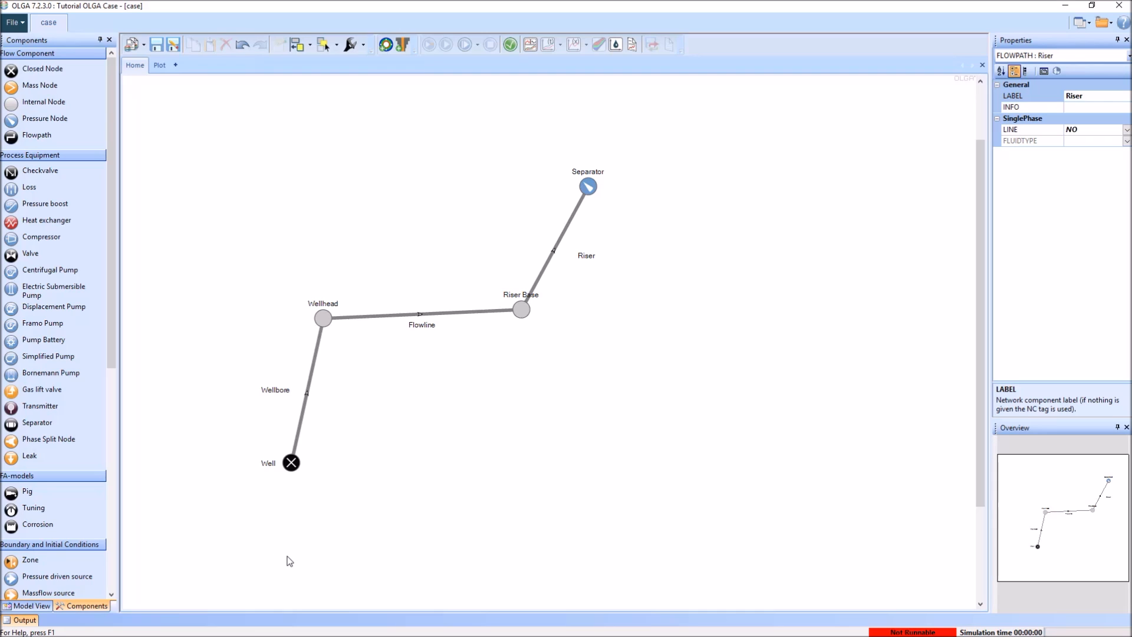
# Assign the Expeosed Pipe wall to PIPE-1 of the Flowline flowpath.
pyautogui.click(40, 607)
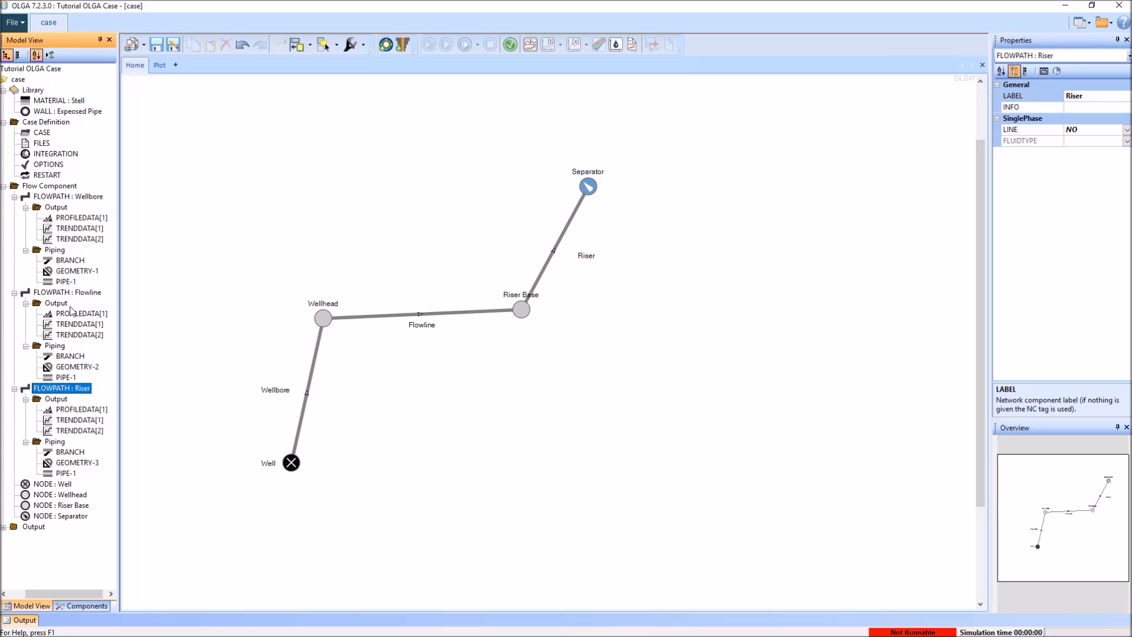
pyautogui.click(66, 378)
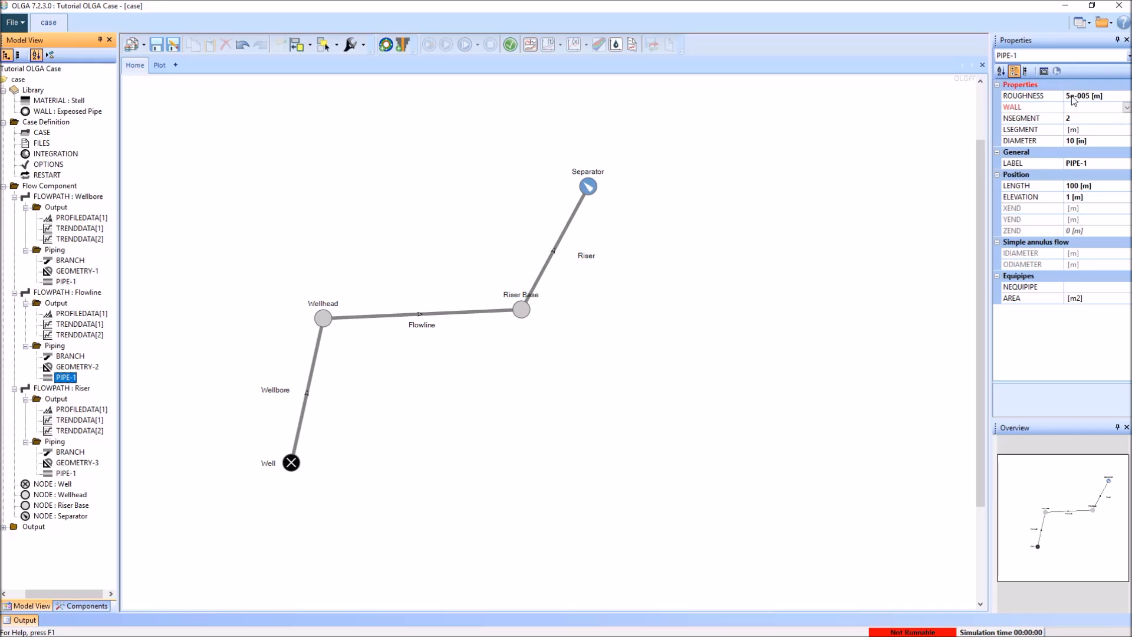
pyautogui.click(1126, 107)
pyautogui.click(1107, 129)
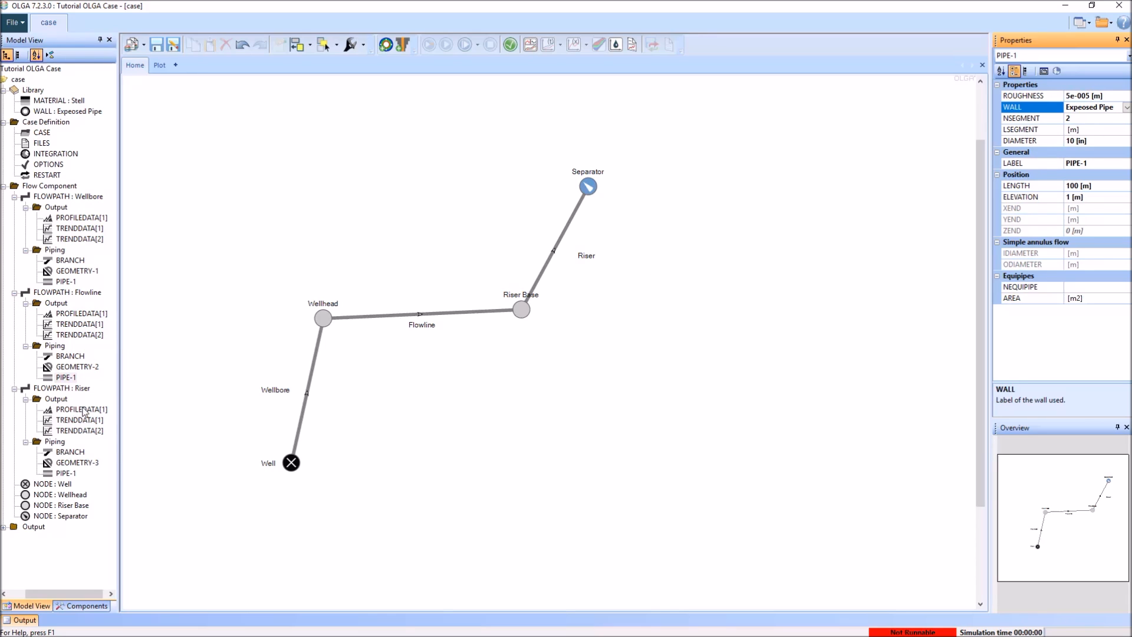
# Assign the Expeosed Pipe wall to PIPE-1 of the Riser flowpath.
pyautogui.click(70, 474)
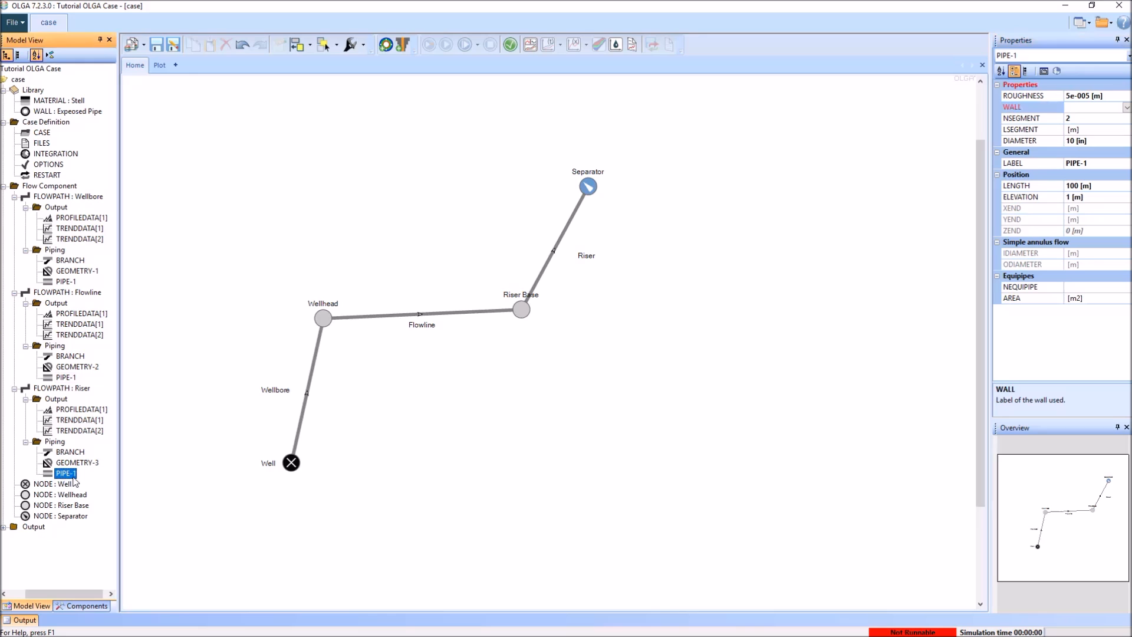
pyautogui.click(1127, 107)
pyautogui.click(1088, 129)
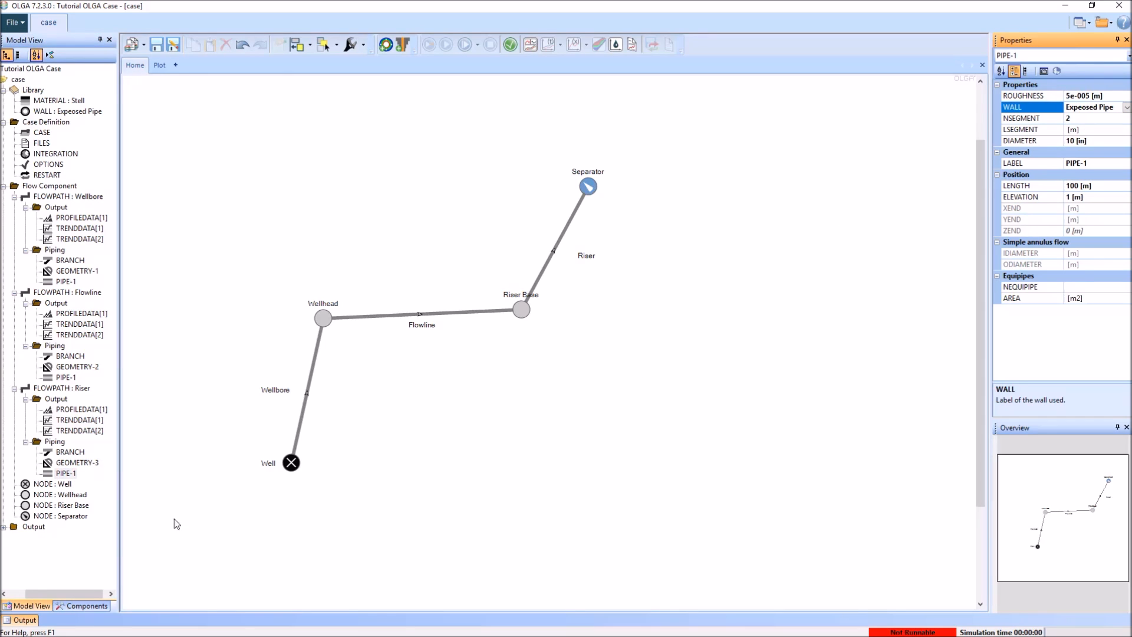
# Assign the Expeosed Pipe wall to PIPE-1 of the Wellbore flowpath.
pyautogui.click(65, 281)
pyautogui.click(1126, 108)
pyautogui.click(1094, 133)
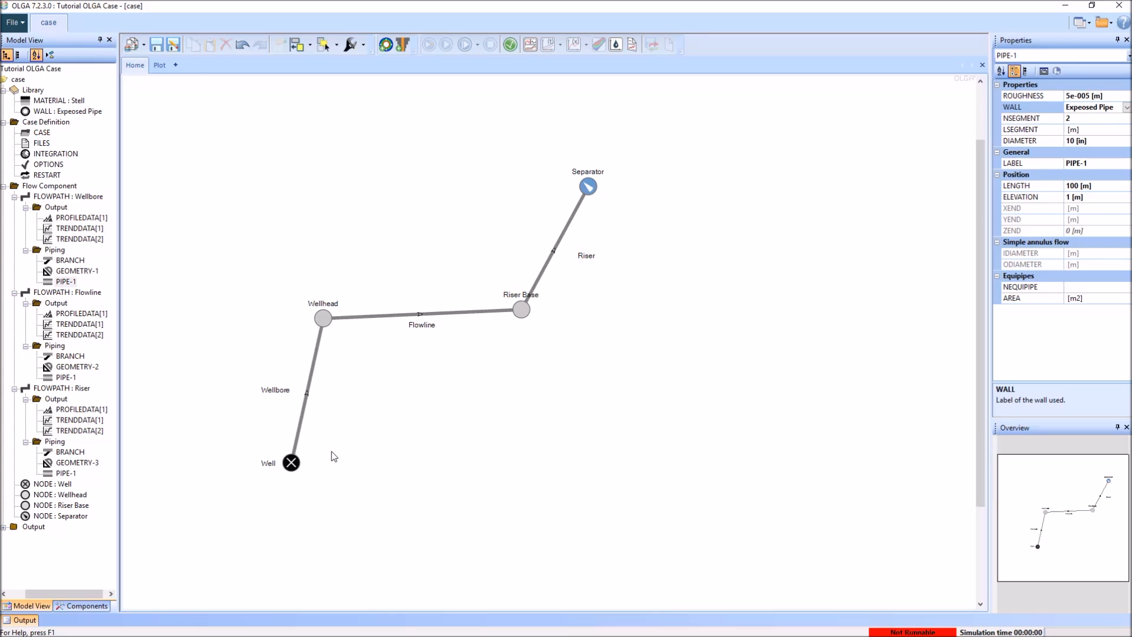
# Open the Wellbore flowpath's geometry editor and display its pipe table.
pyautogui.click(303, 406)
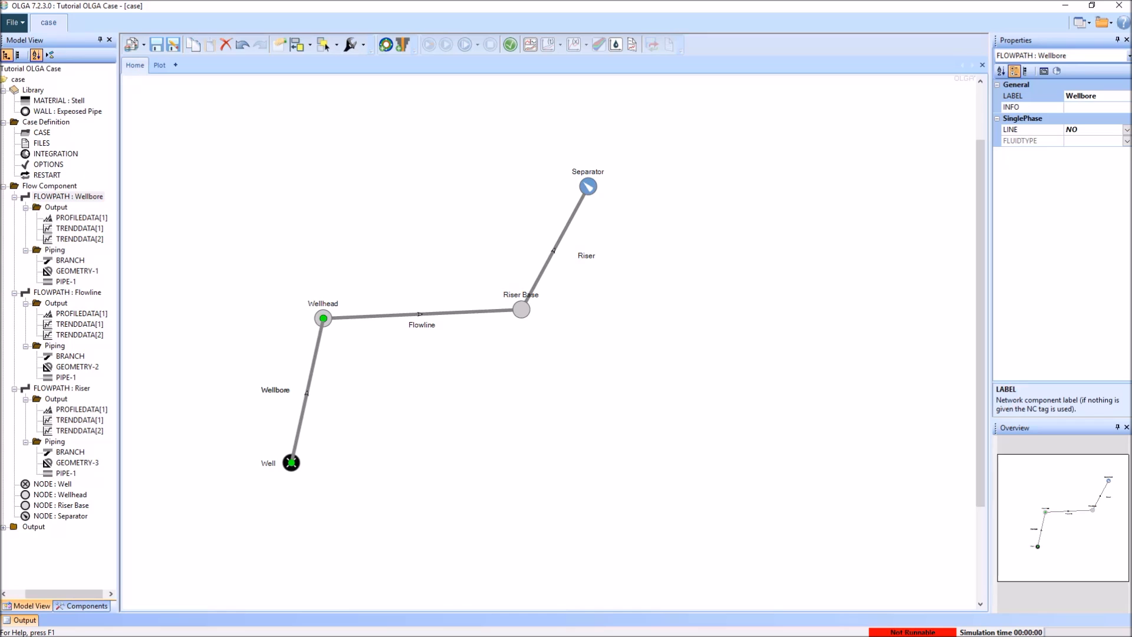
pyautogui.moveTo(0, 158); pyautogui.dragTo(502, 83)
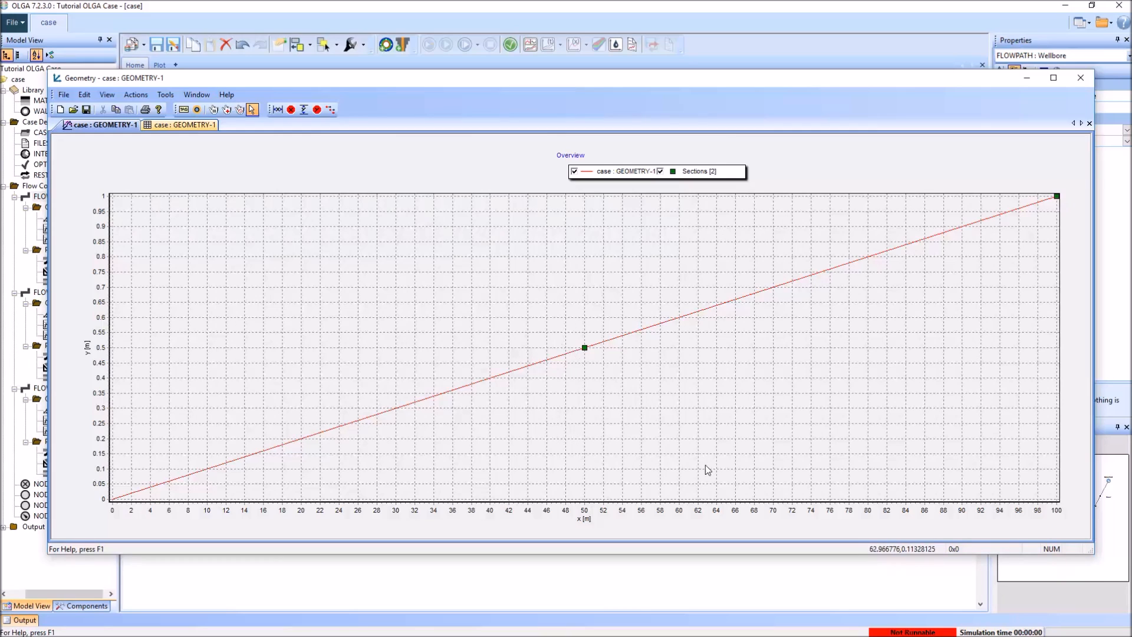
pyautogui.click(178, 128)
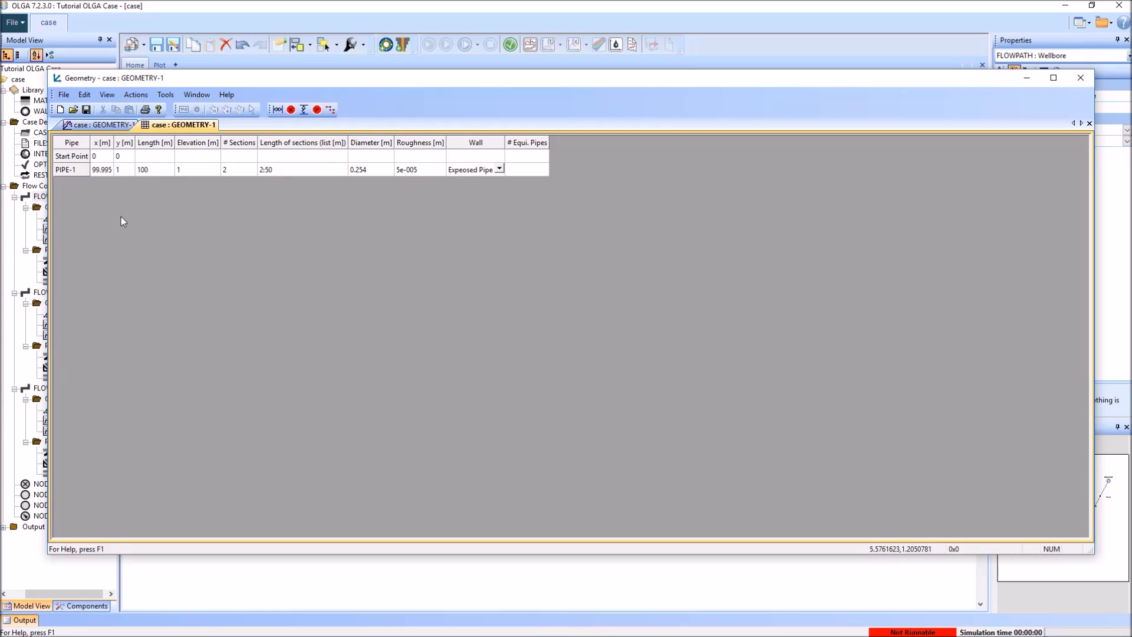
# Switch the x and y columns of the Wellbore geometry table to feet.
pyautogui.click(98, 170)
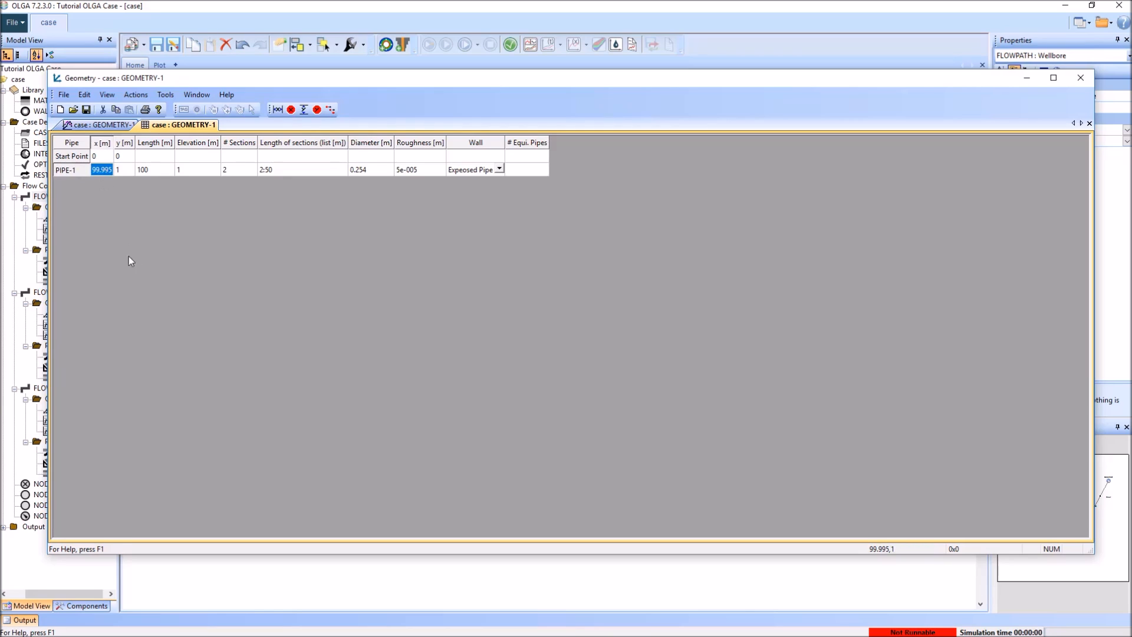
pyautogui.click(106, 142)
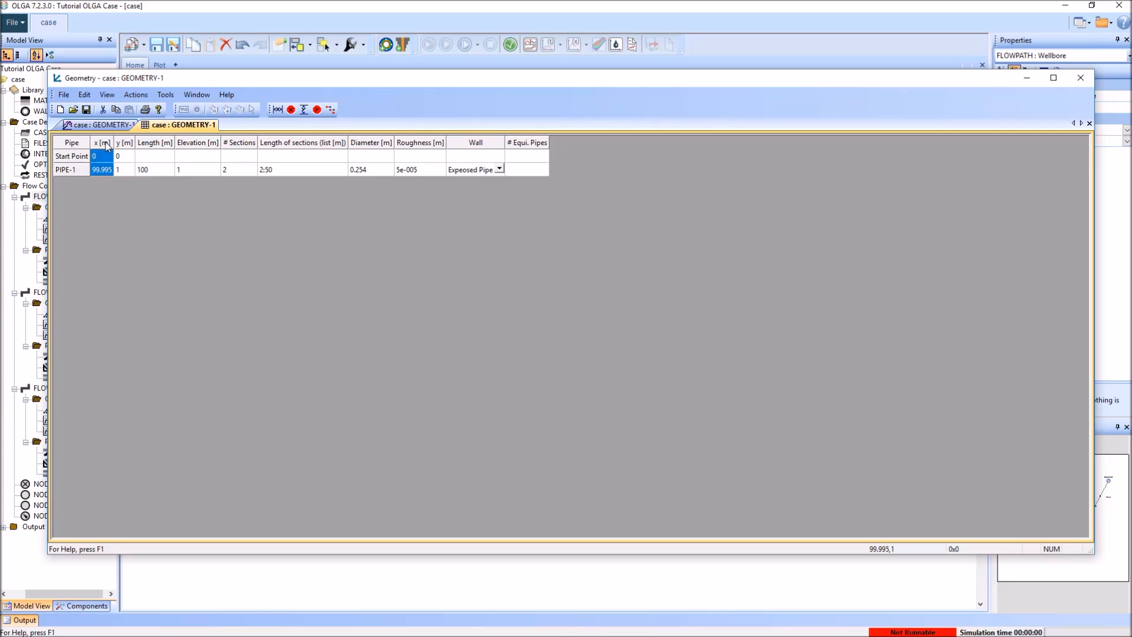
pyautogui.click(108, 144)
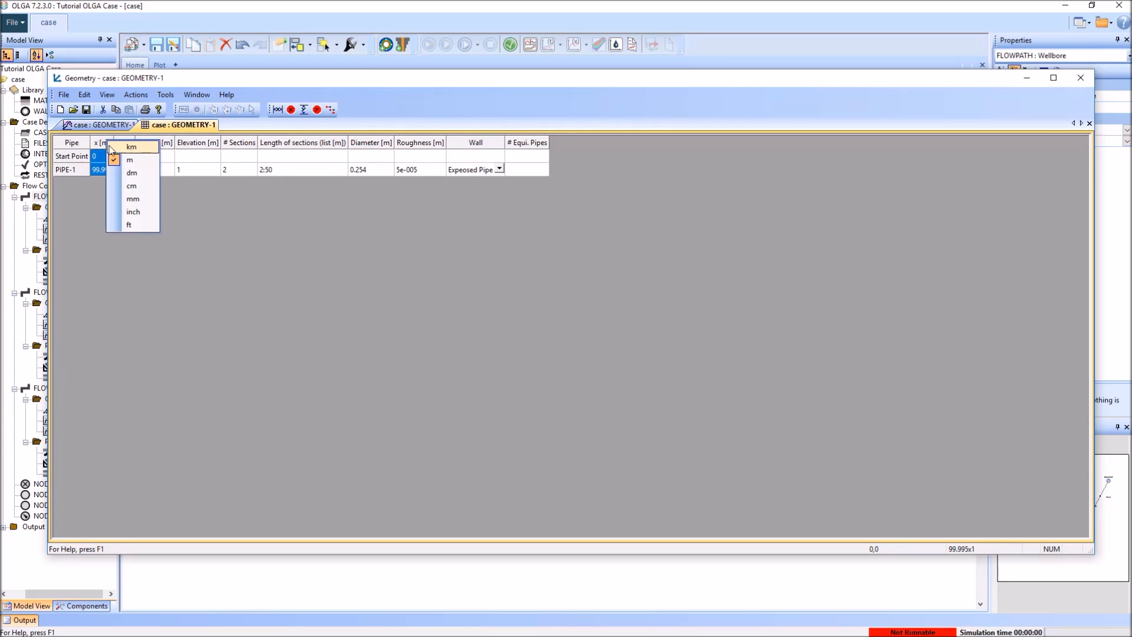
pyautogui.click(147, 225)
pyautogui.click(139, 145)
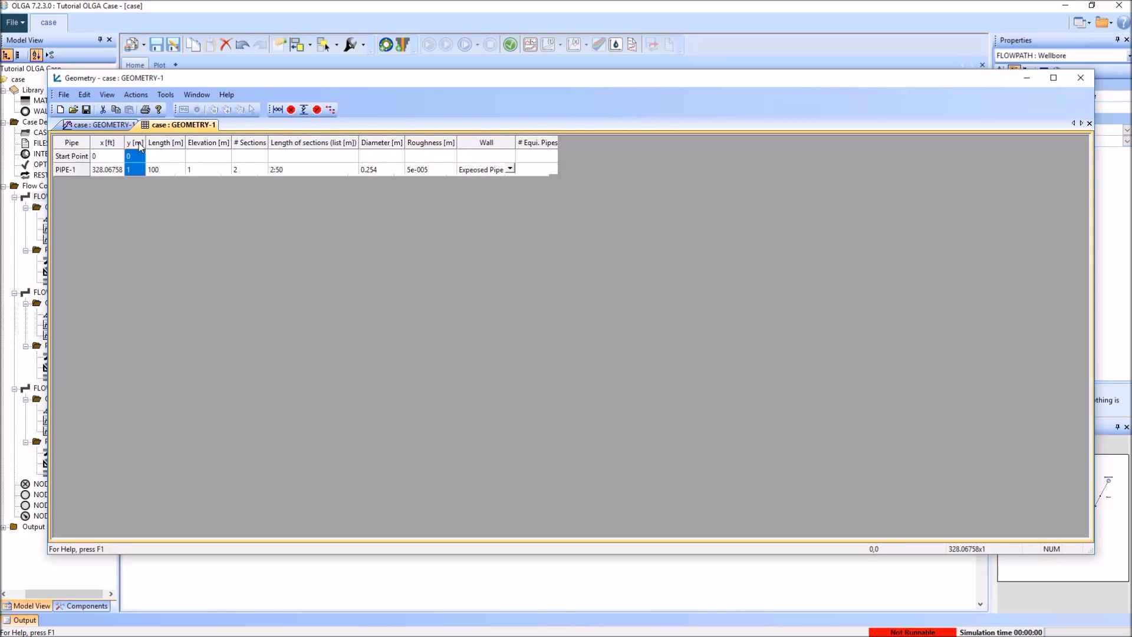
pyautogui.click(140, 146)
pyautogui.click(178, 228)
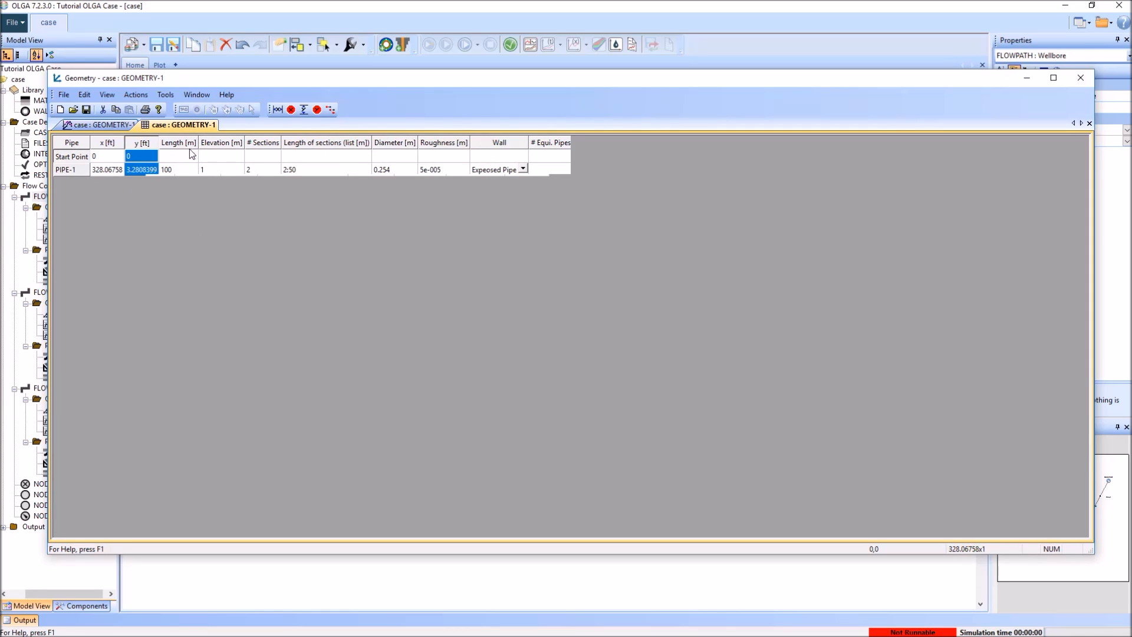
# Set the Wellbore PIPE-1 end point to x 6 ft and y 5280 ft.
pyautogui.click(113, 170)
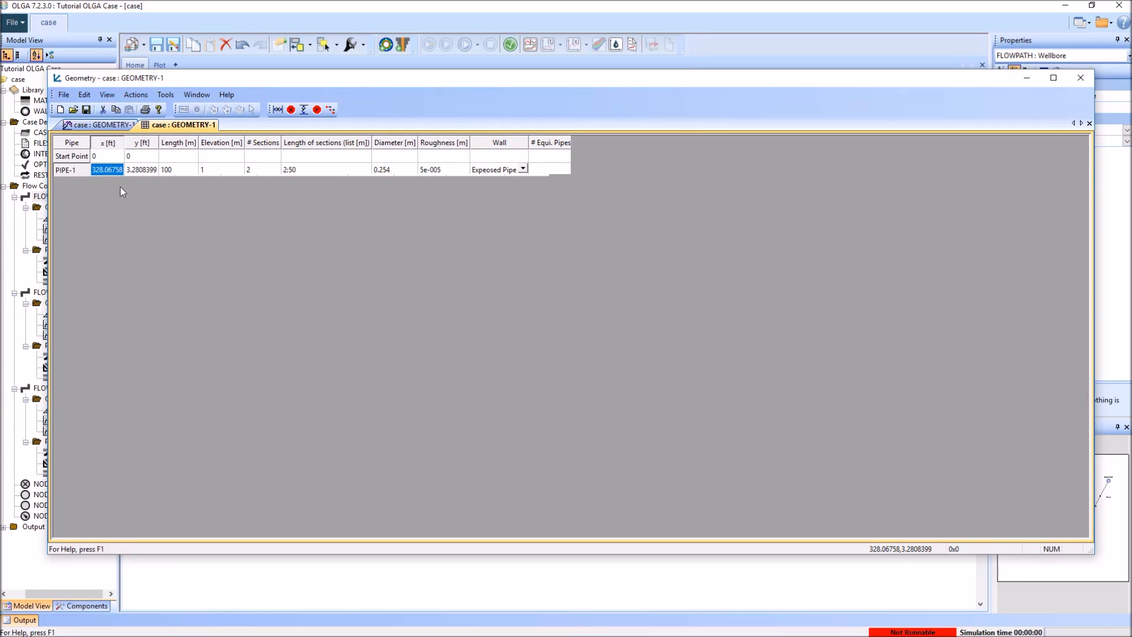
pyautogui.write('6')
pyautogui.click(139, 175)
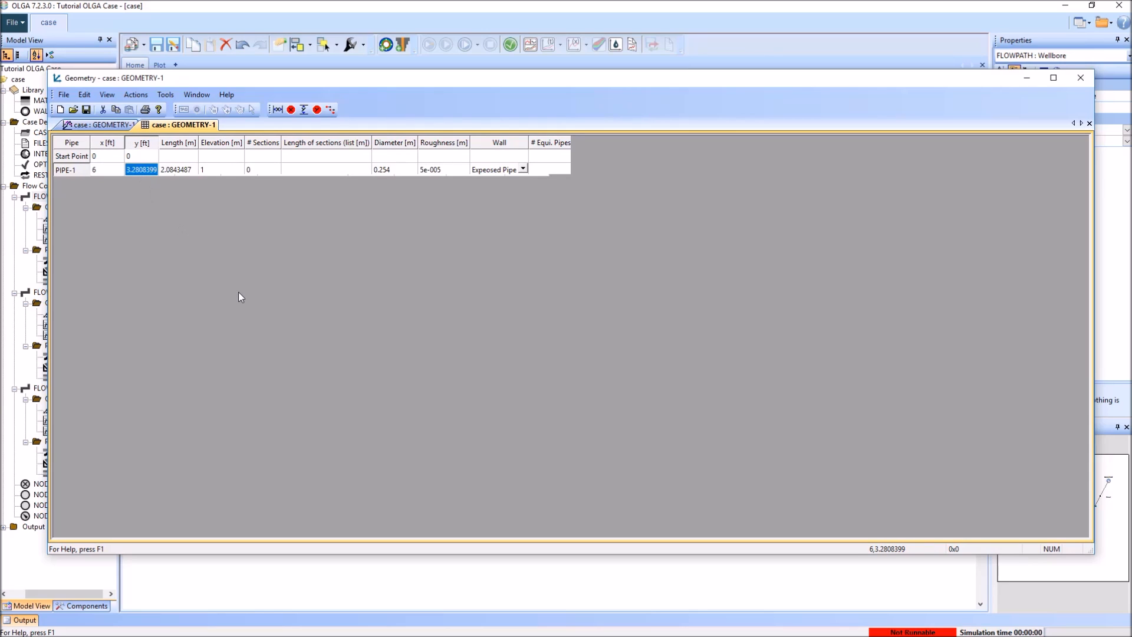
pyautogui.write('5280')
pyautogui.press('Return')
pyautogui.press('Tab')
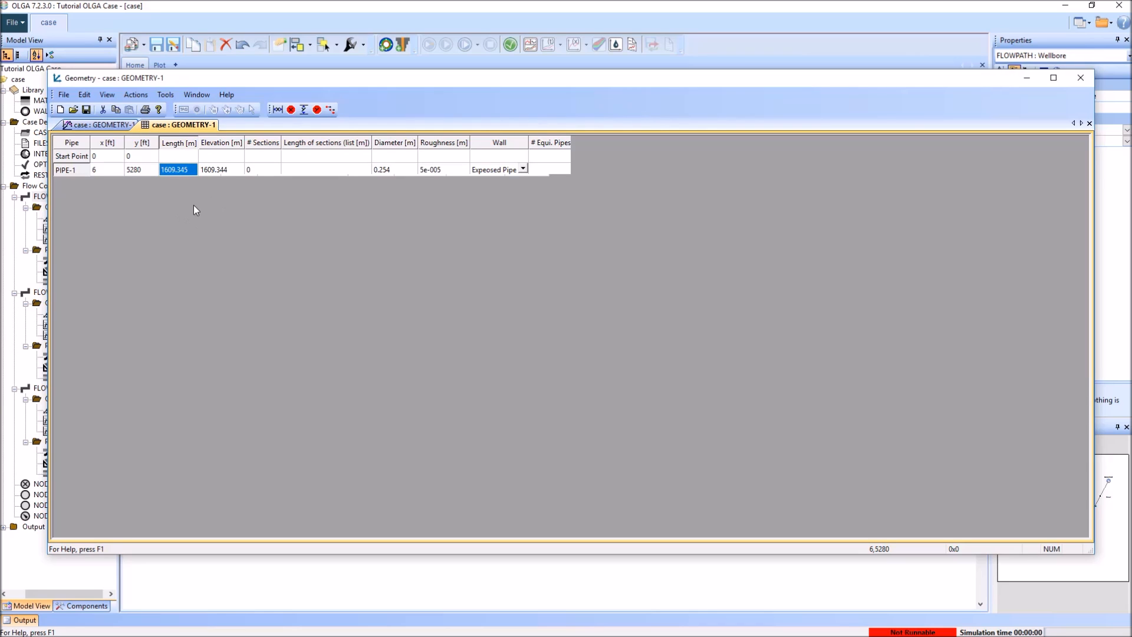
# Divide the Wellbore PIPE-1 into 10 sections, display the profile plot, and close the editor, accepting the geometry update.
pyautogui.click(263, 169)
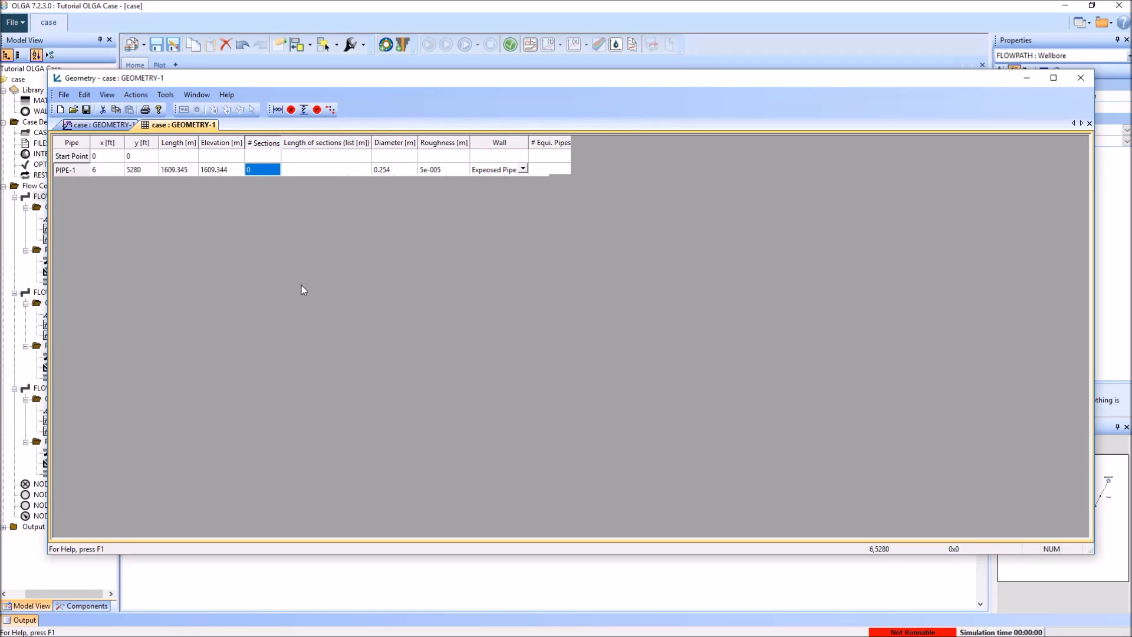
pyautogui.write('1')
pyautogui.click(108, 126)
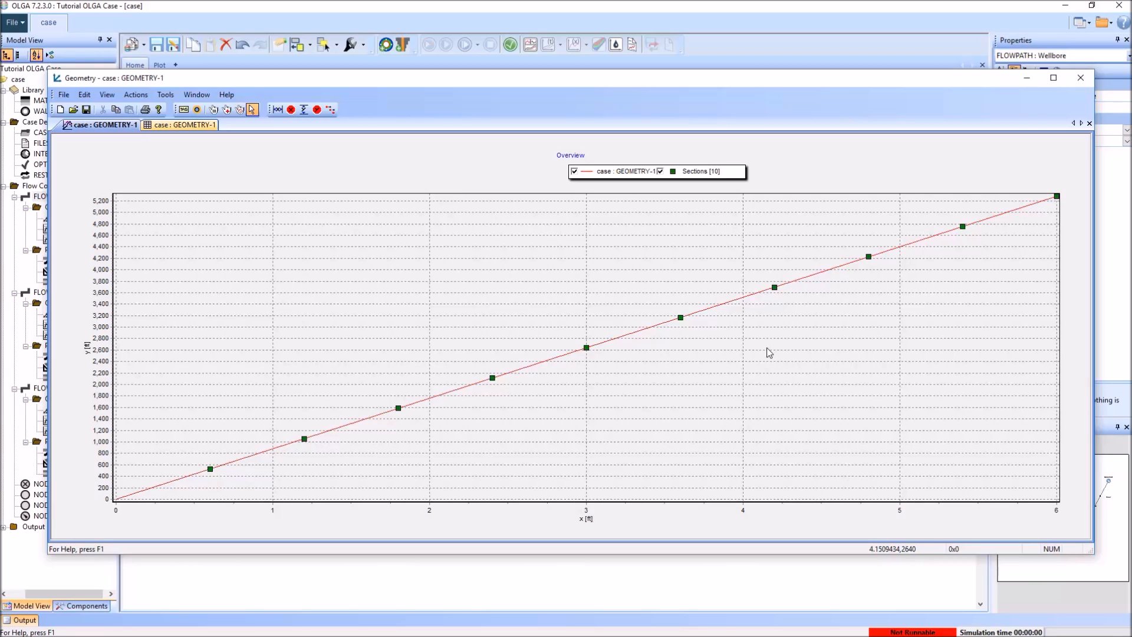
pyautogui.click(1081, 77)
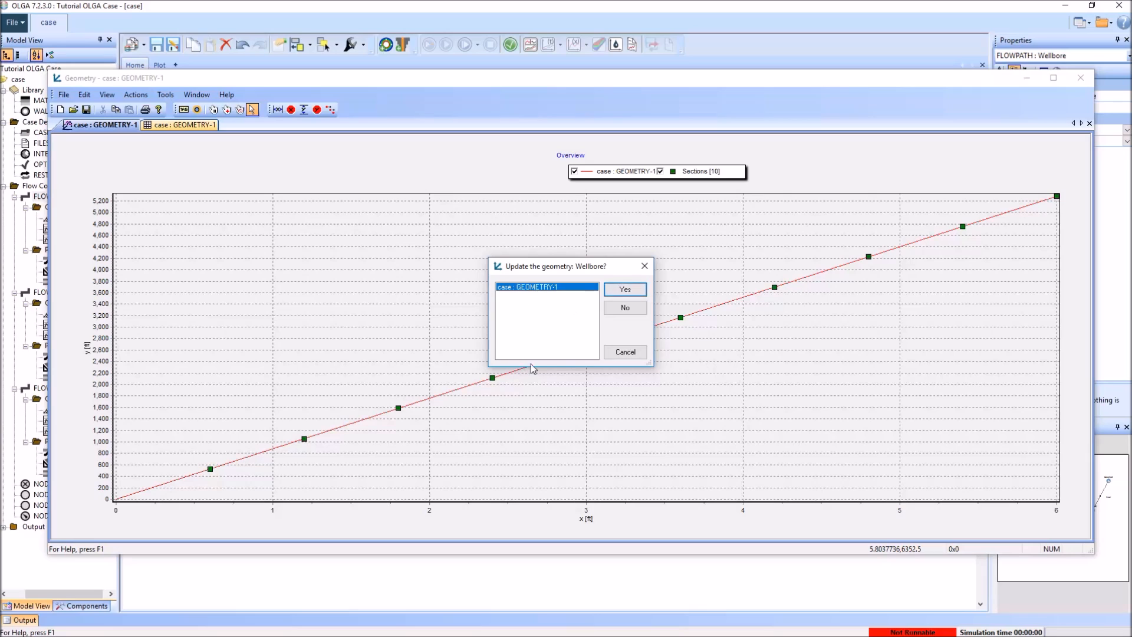
pyautogui.click(640, 290)
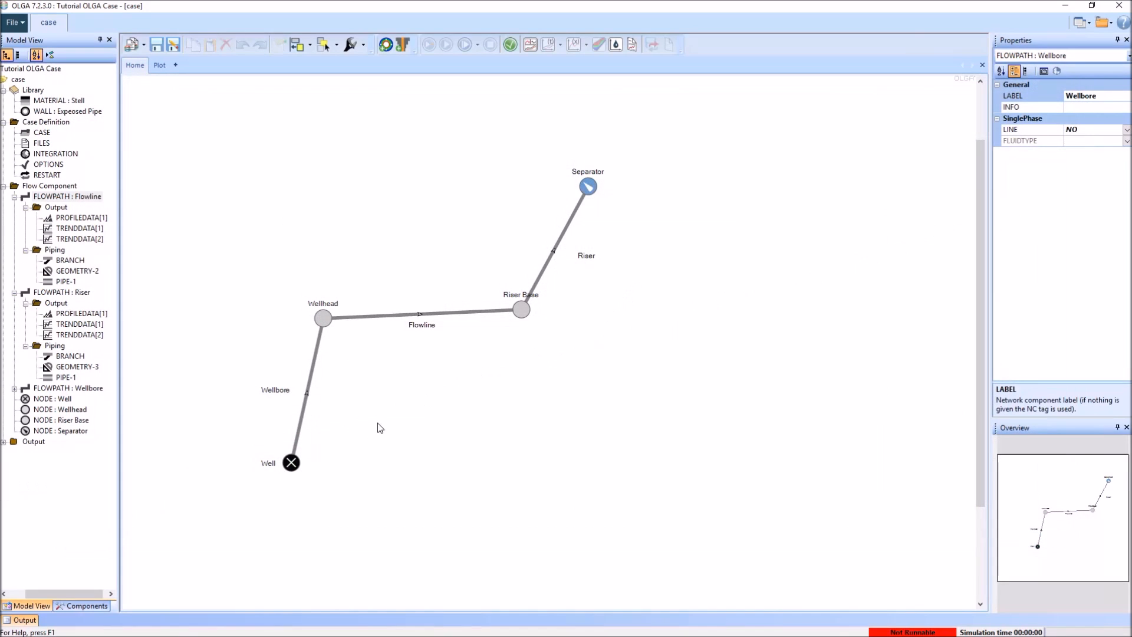
# Reopen the Wellbore geometry to check its profile plot, and close it with the update accepted.
pyautogui.doubleClick(303, 419)
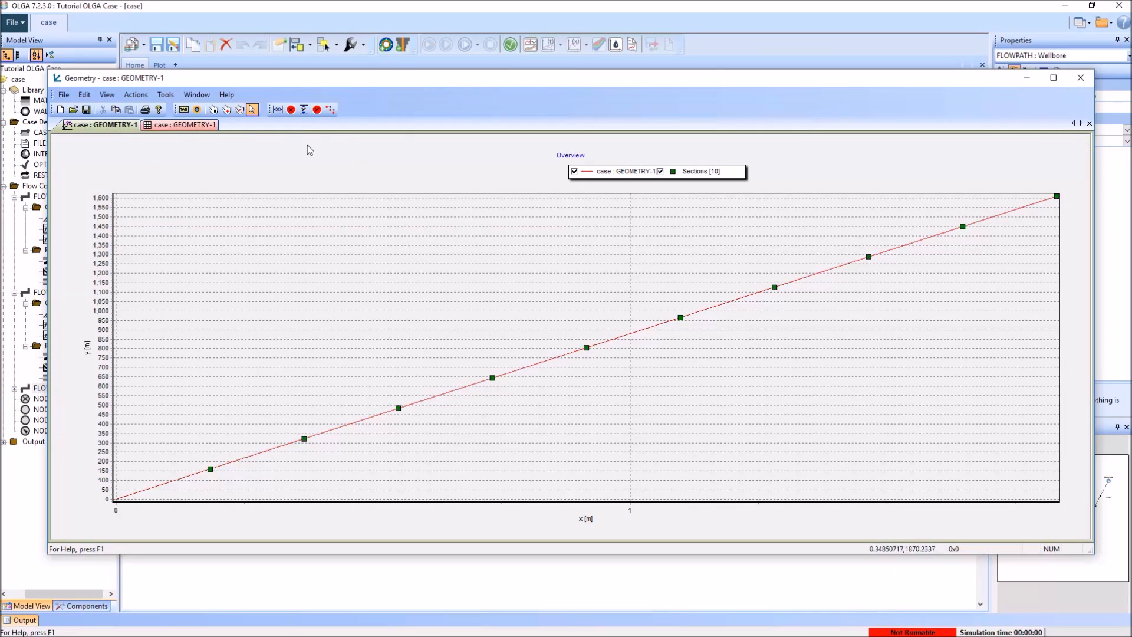
pyautogui.click(1086, 82)
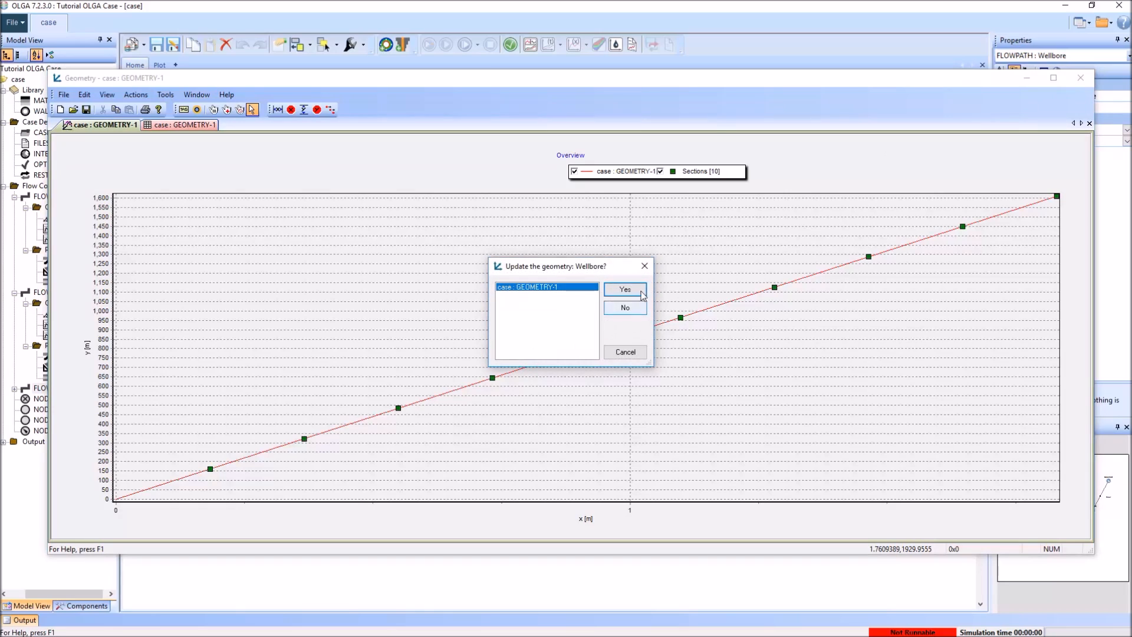
pyautogui.click(636, 293)
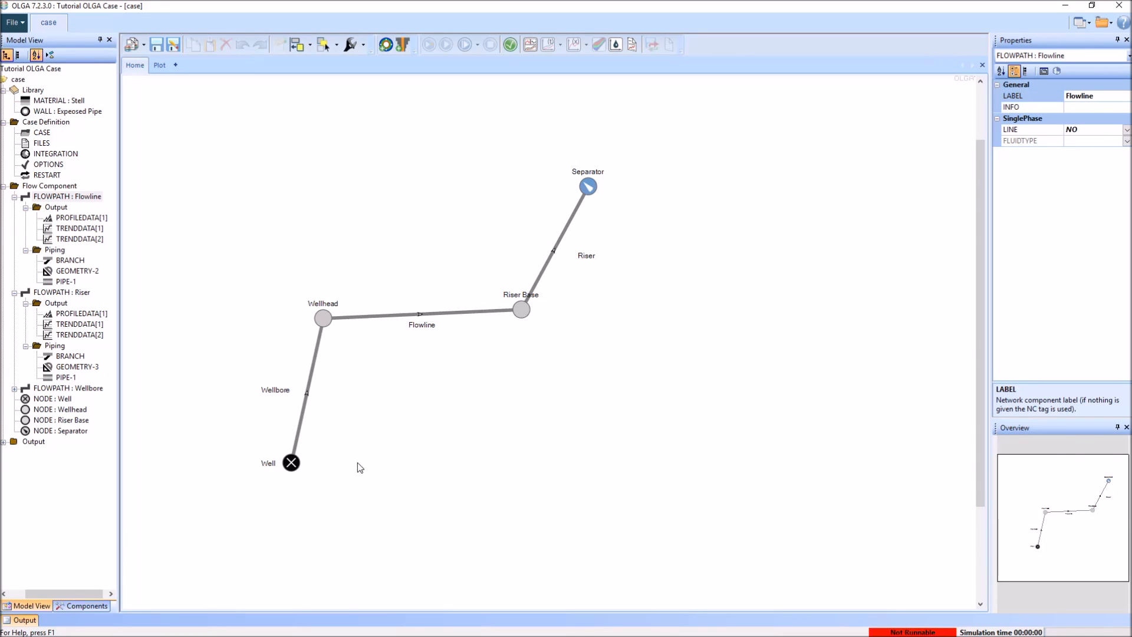
# In the Flowline geometry's pipe table, switch the y column to feet and set PIPE-1's y to 30 ft.
pyautogui.doubleClick(399, 317)
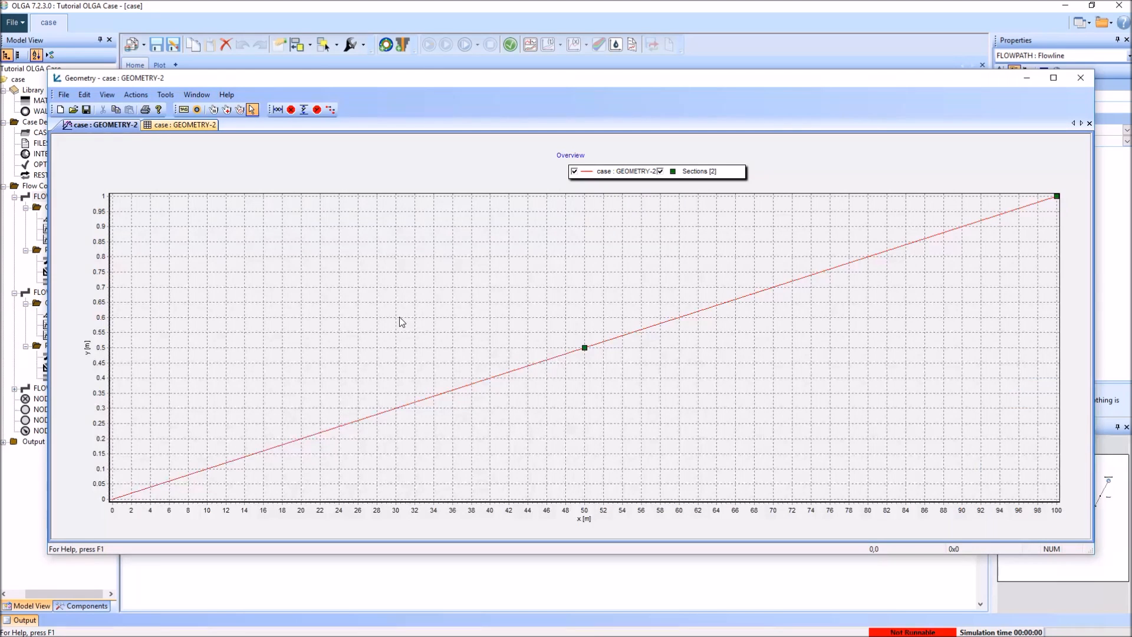
pyautogui.click(192, 126)
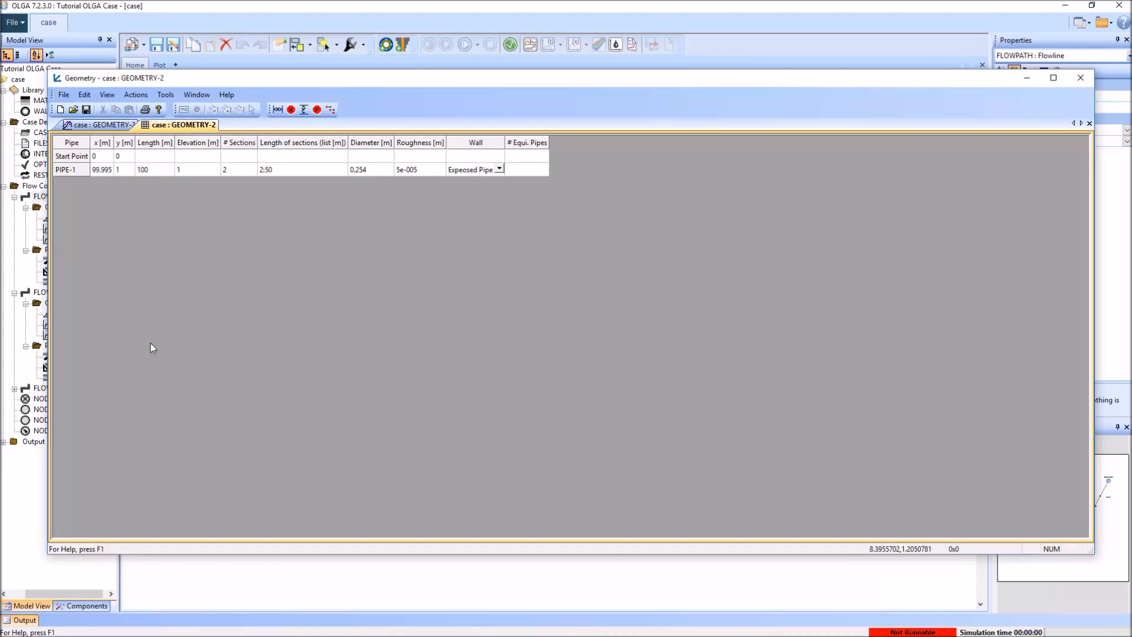
pyautogui.click(124, 170)
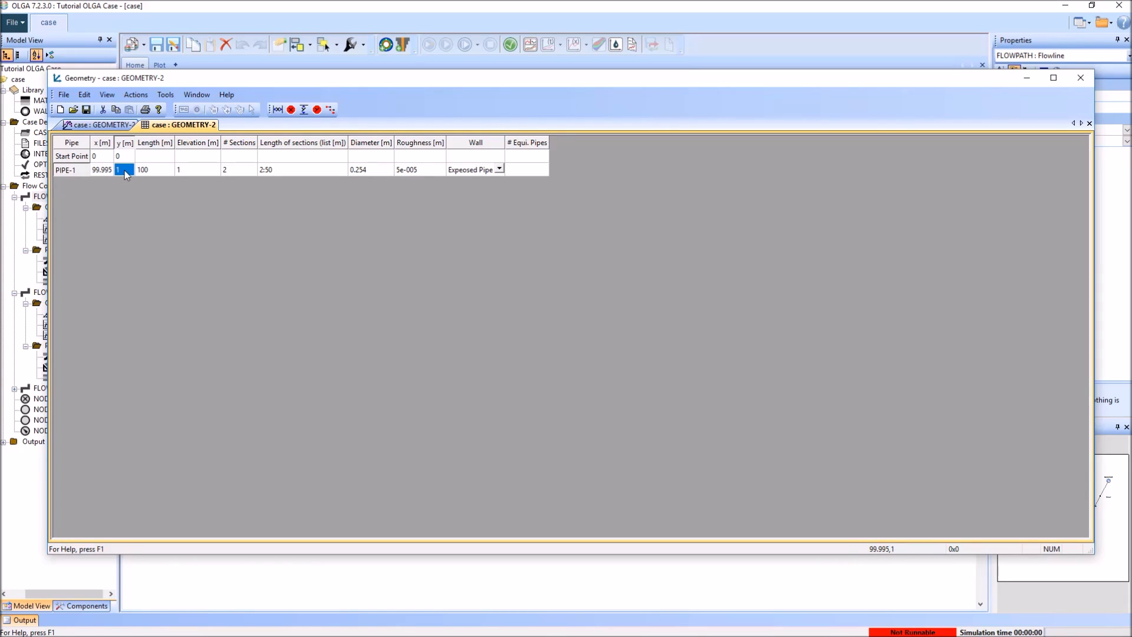
pyautogui.click(124, 143)
pyautogui.rightClick(125, 144)
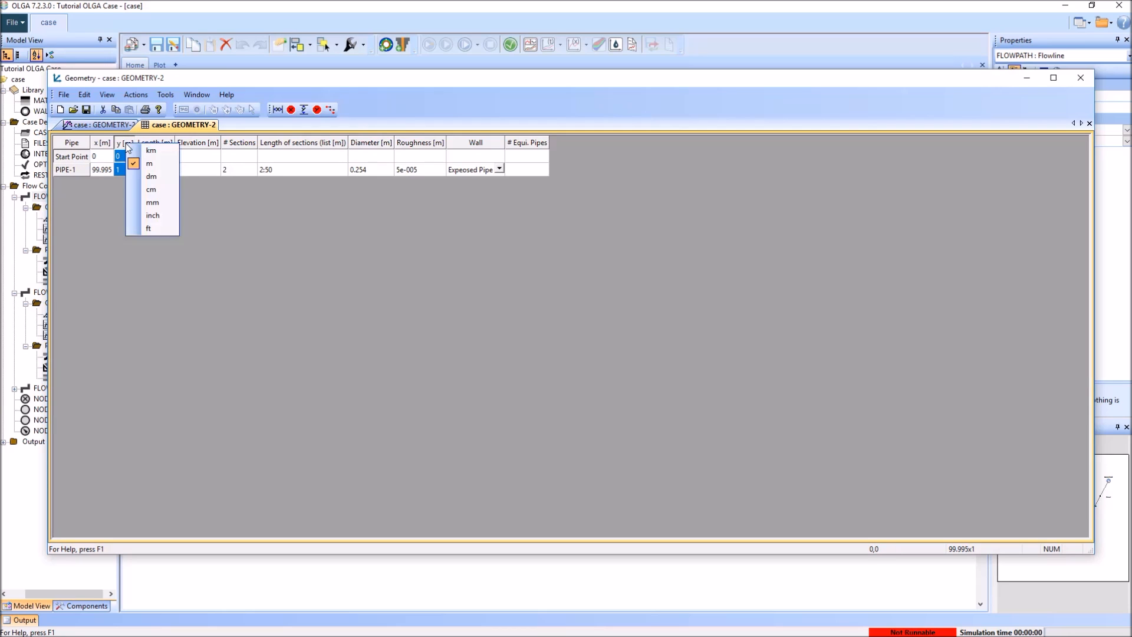
pyautogui.click(167, 229)
pyautogui.click(136, 172)
pyautogui.write('30')
pyautogui.press('Return')
# Switch the Flowline table's x column to feet and set PIPE-1's x to 158400 ft.
pyautogui.click(101, 142)
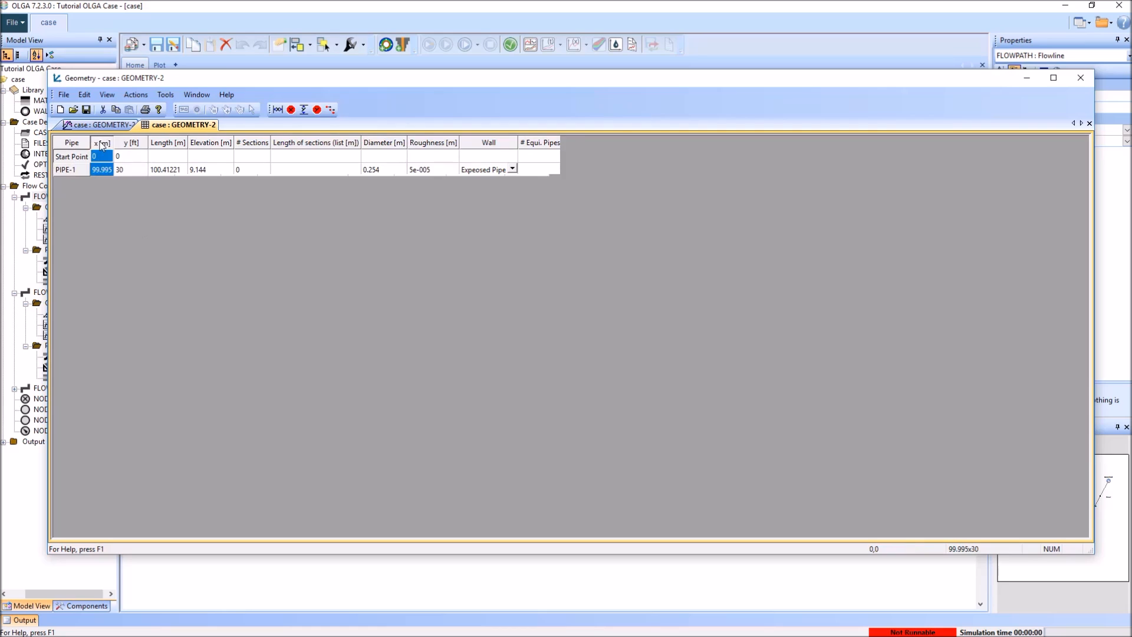
pyautogui.rightClick(100, 142)
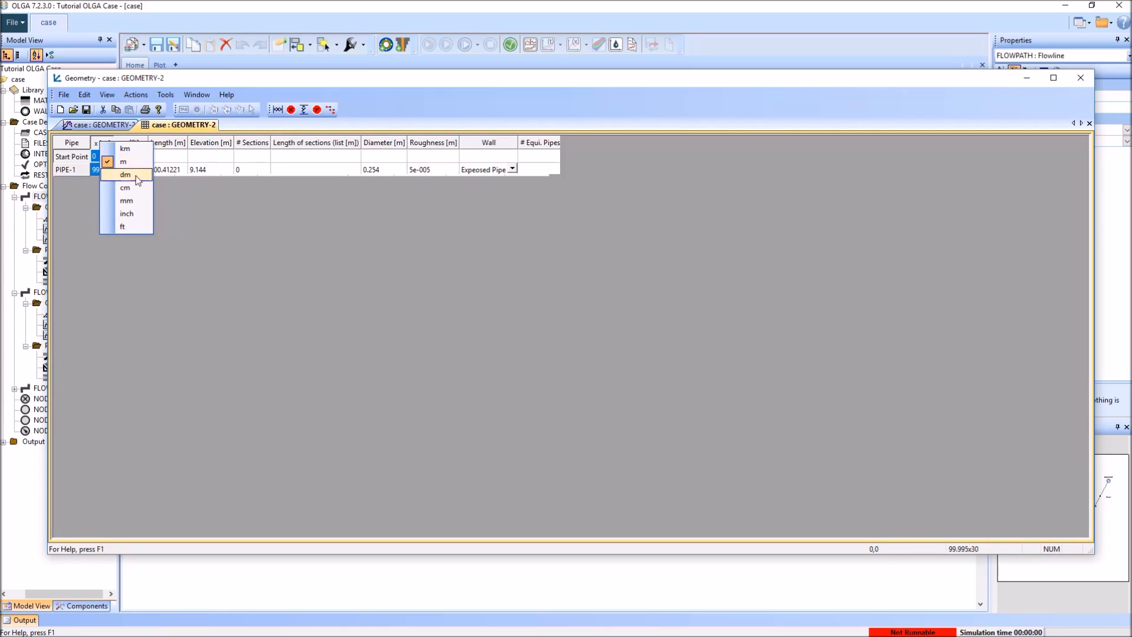
pyautogui.click(124, 226)
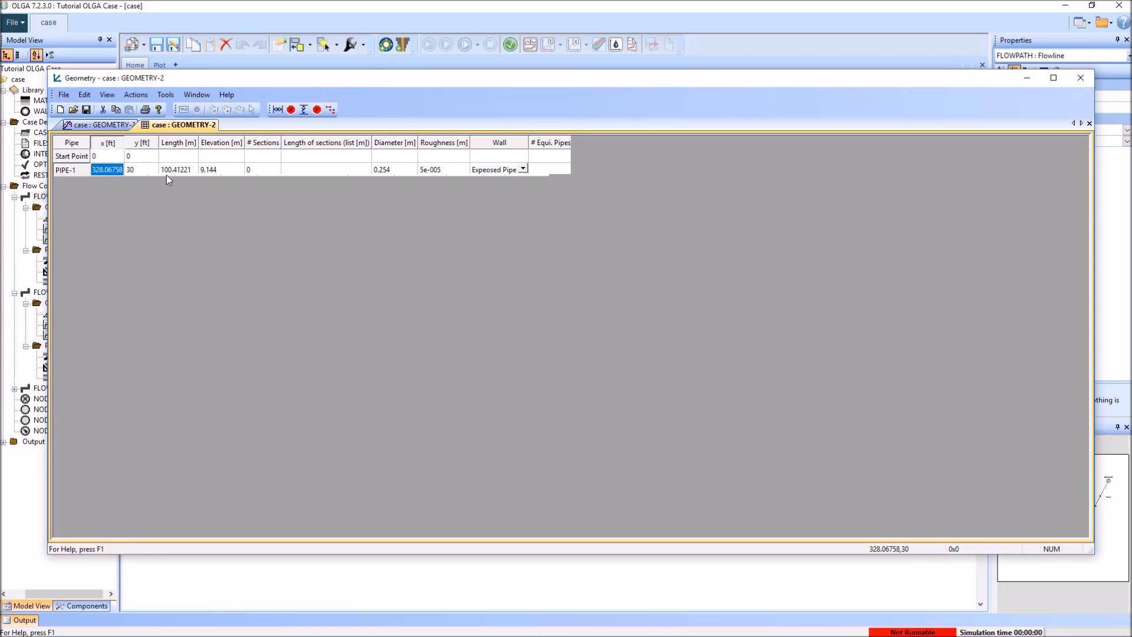
pyautogui.click(111, 169)
pyautogui.write('158400')
pyautogui.press('Return')
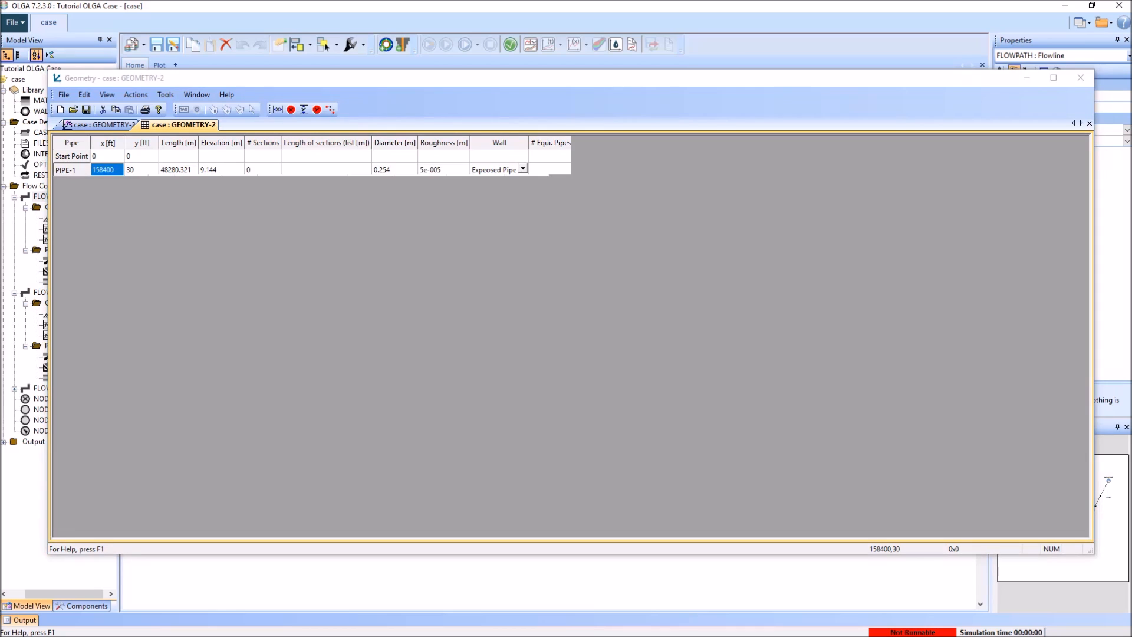
# Divide the Flowline PIPE-1 into 10 sections and close the editor, accepting the geometry update.
pyautogui.click(215, 183)
pyautogui.click(261, 170)
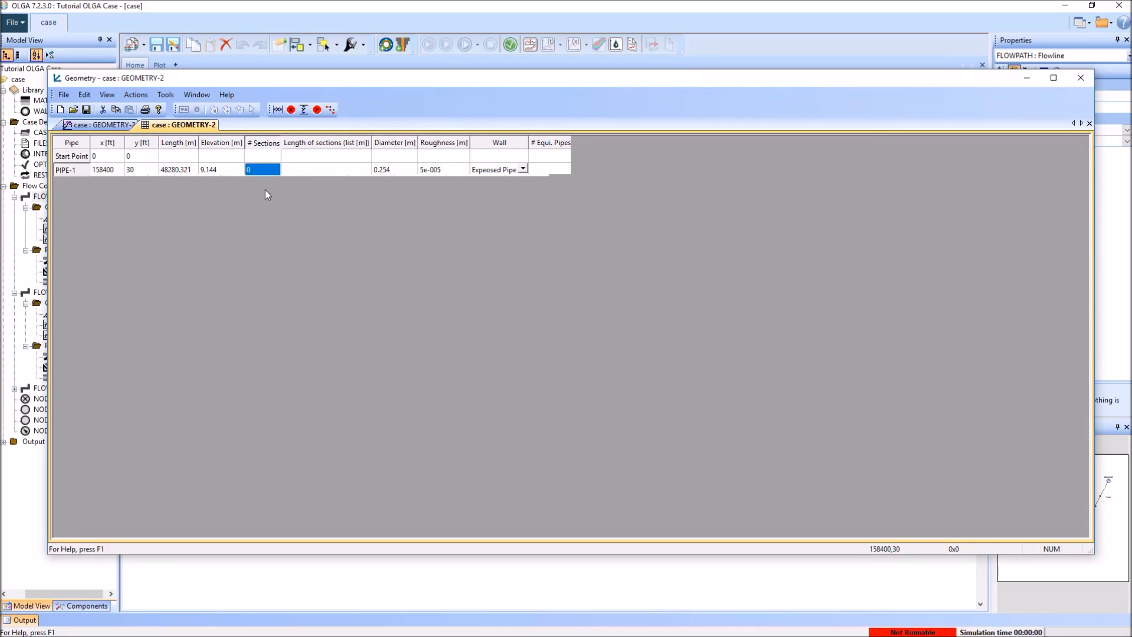
pyautogui.write('10')
pyautogui.press('Return')
pyautogui.click(1080, 79)
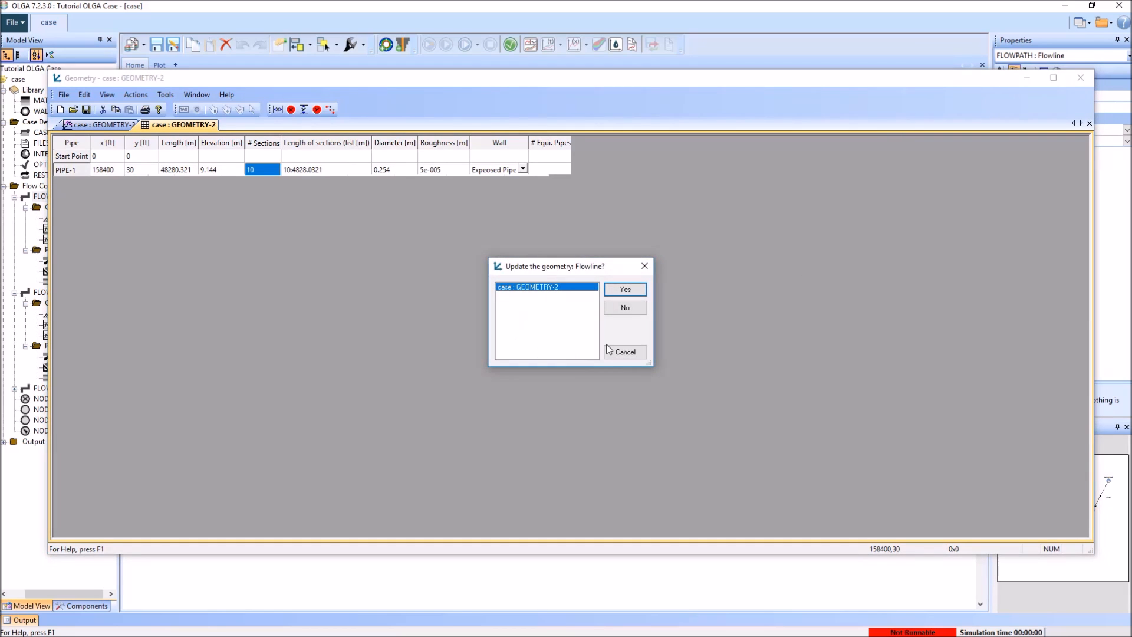
pyautogui.click(647, 292)
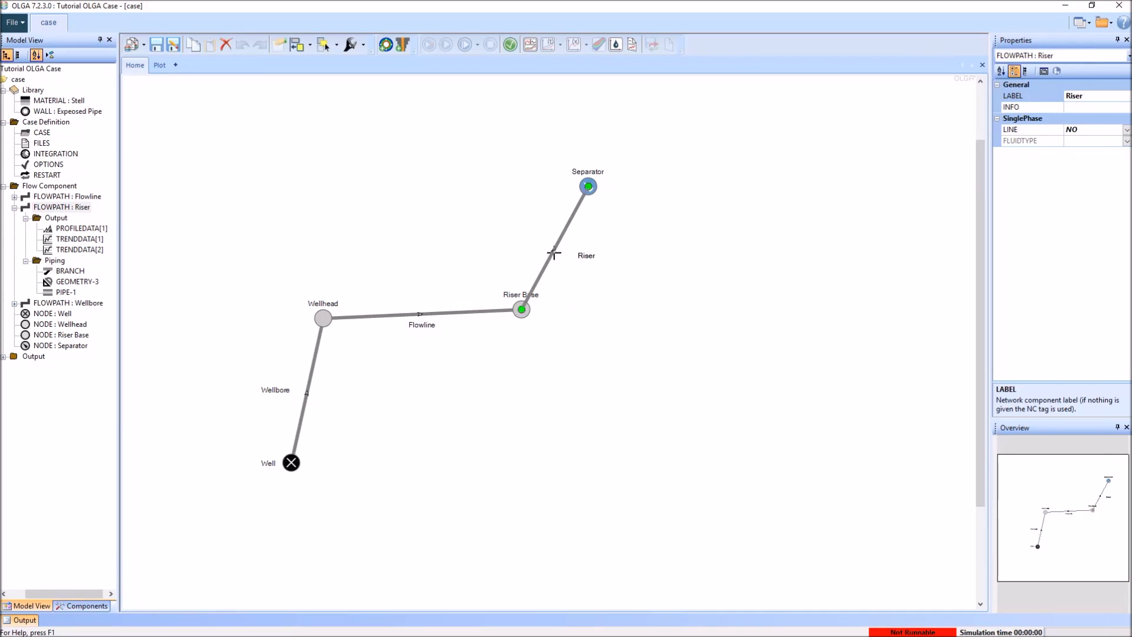
# In the Riser geometry's pipe table, switch the y column to feet and set PIPE-1's y to 650 ft.
pyautogui.doubleClick(553, 252)
pyautogui.click(189, 126)
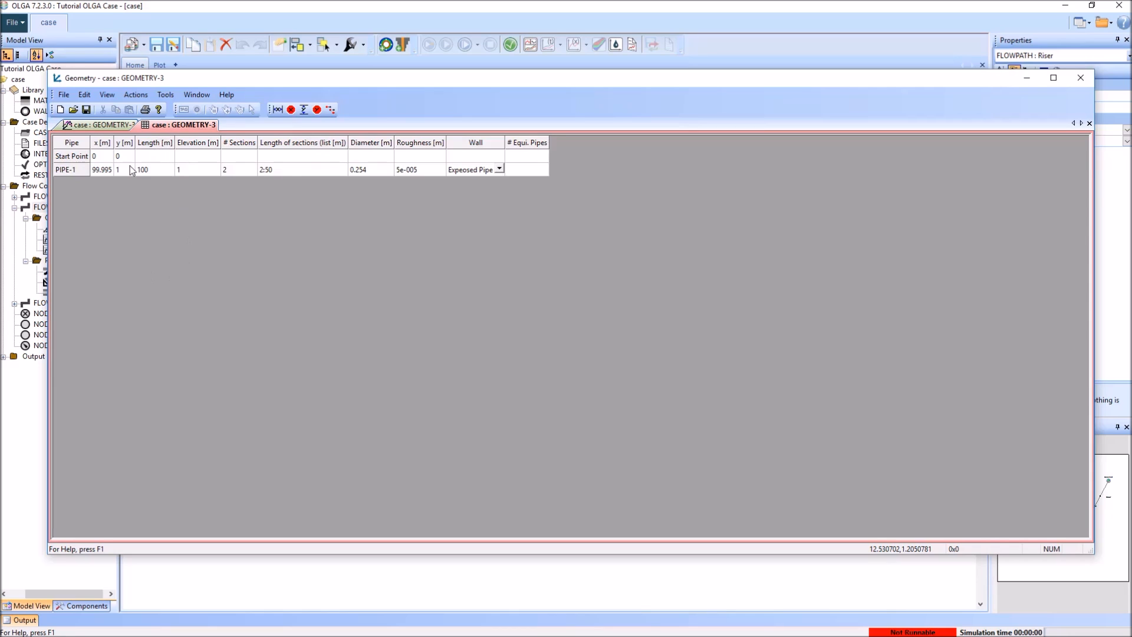
pyautogui.click(124, 142)
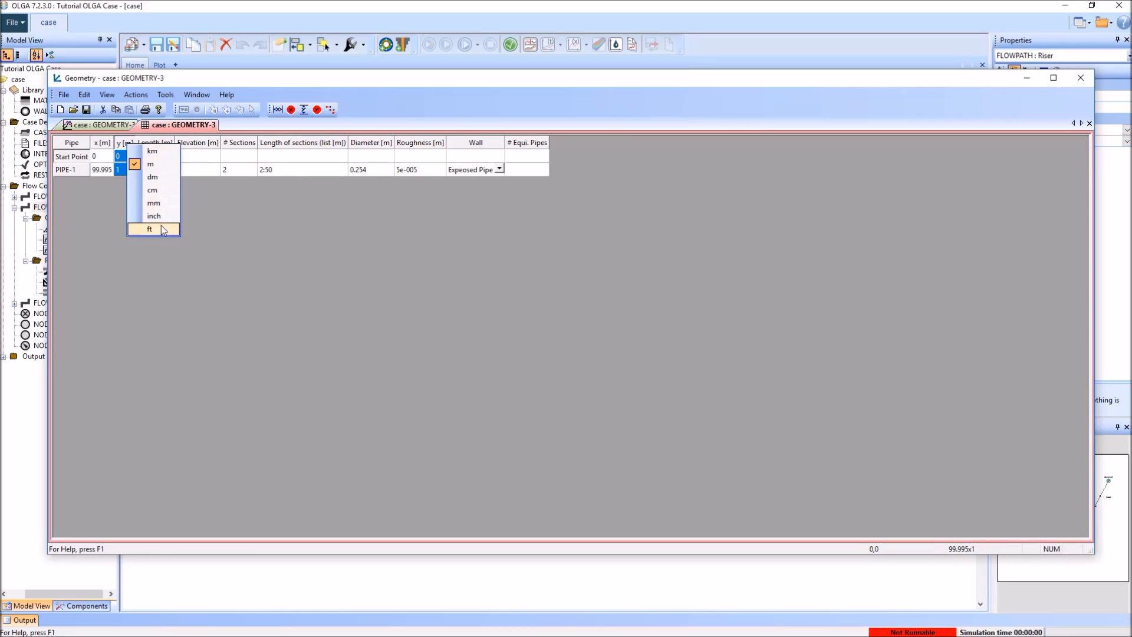
pyautogui.click(161, 224)
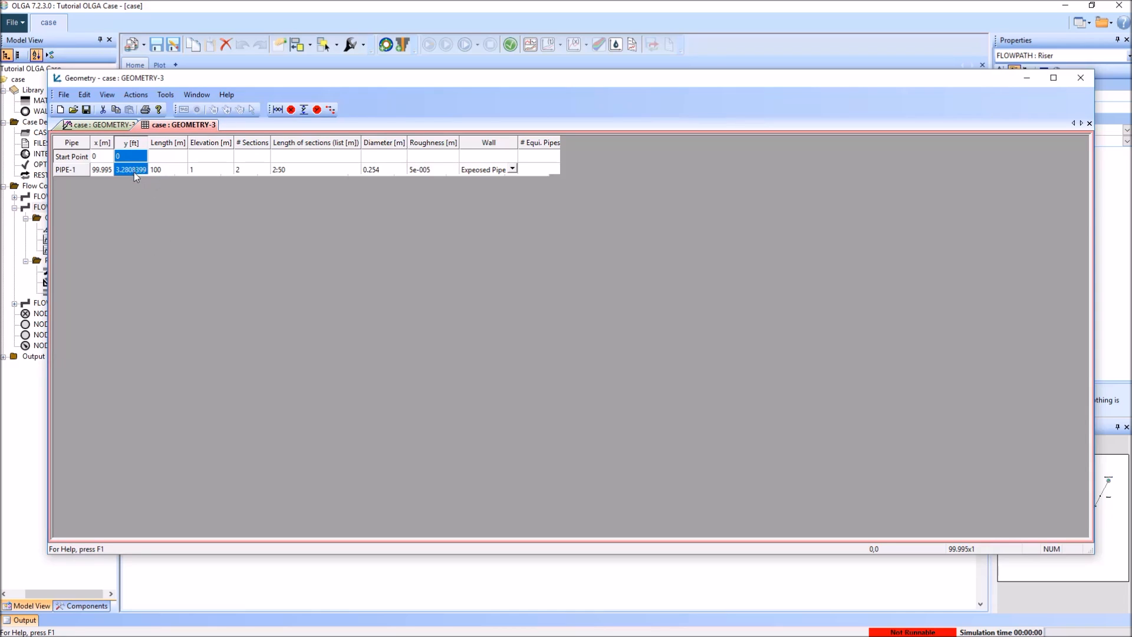
pyautogui.write('650')
pyautogui.press('Return')
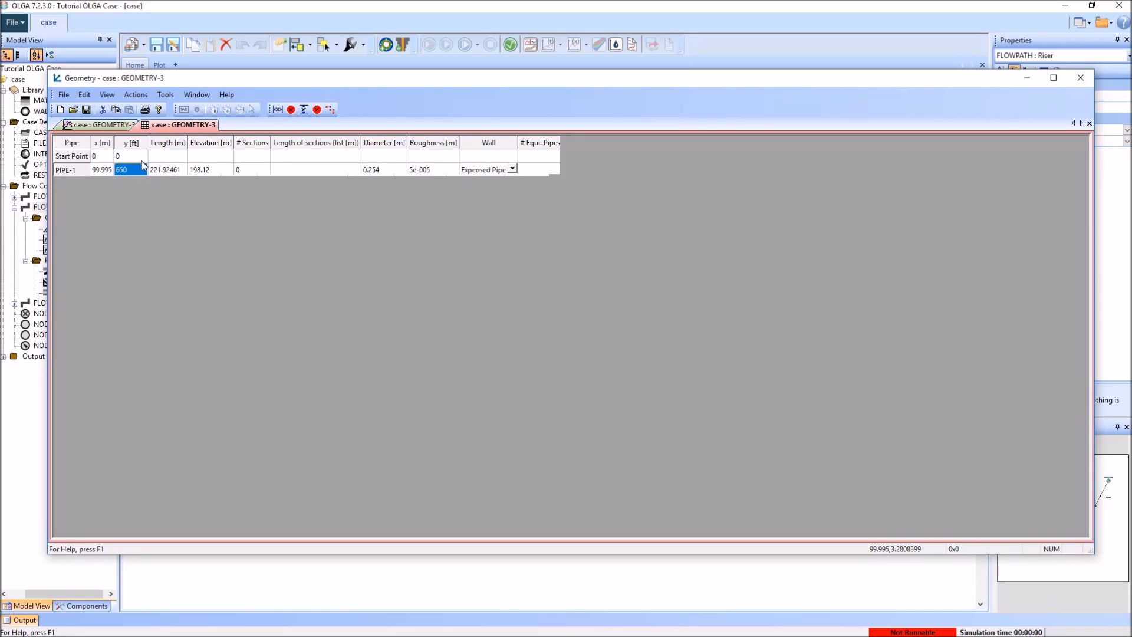
# Switch the Riser table's x column to feet and set PIPE-1's x to 3 ft.
pyautogui.click(101, 142)
pyautogui.click(129, 230)
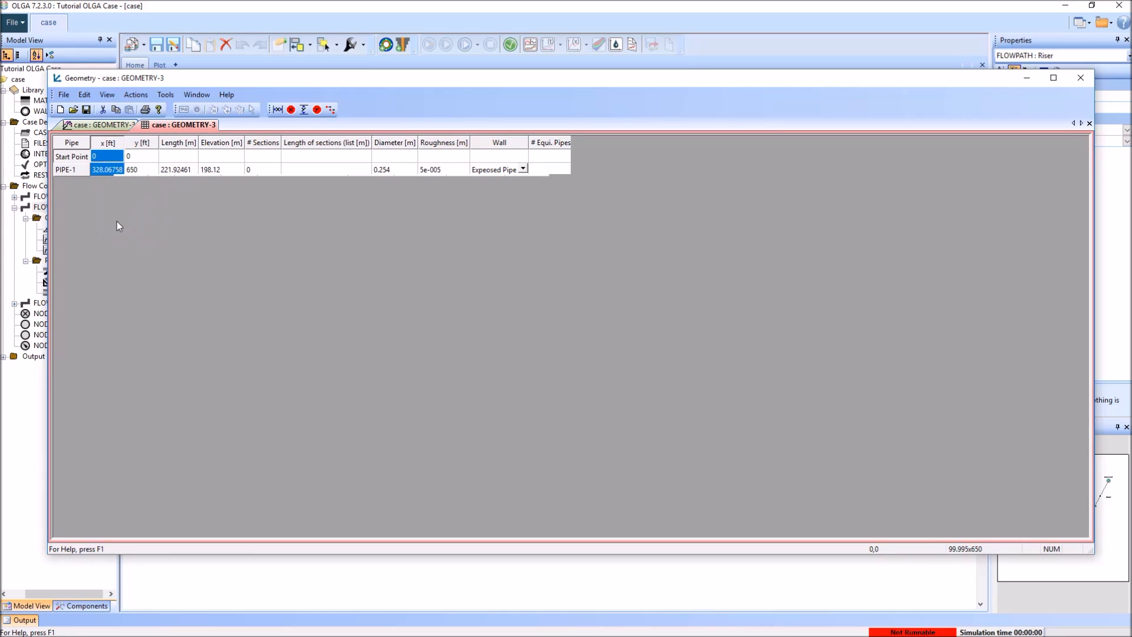
pyautogui.write('3')
pyautogui.press('Return')
# Divide the Riser PIPE-1 into 10 sections and close the editor, accepting the geometry update.
pyautogui.click(259, 170)
pyautogui.write('10')
pyautogui.press('Return')
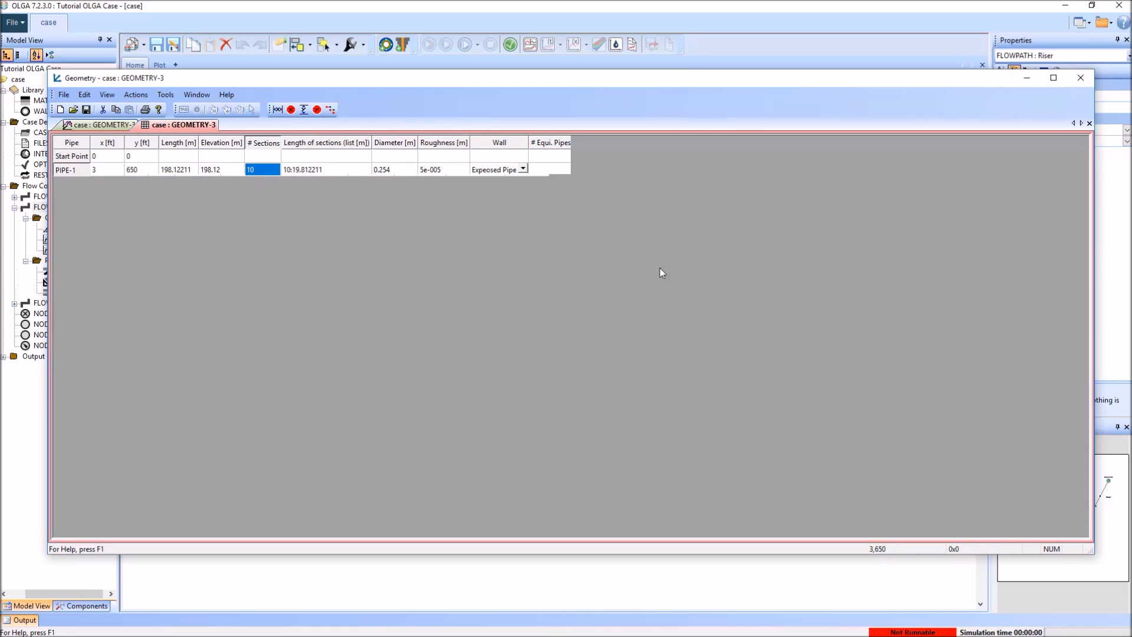
pyautogui.click(1078, 79)
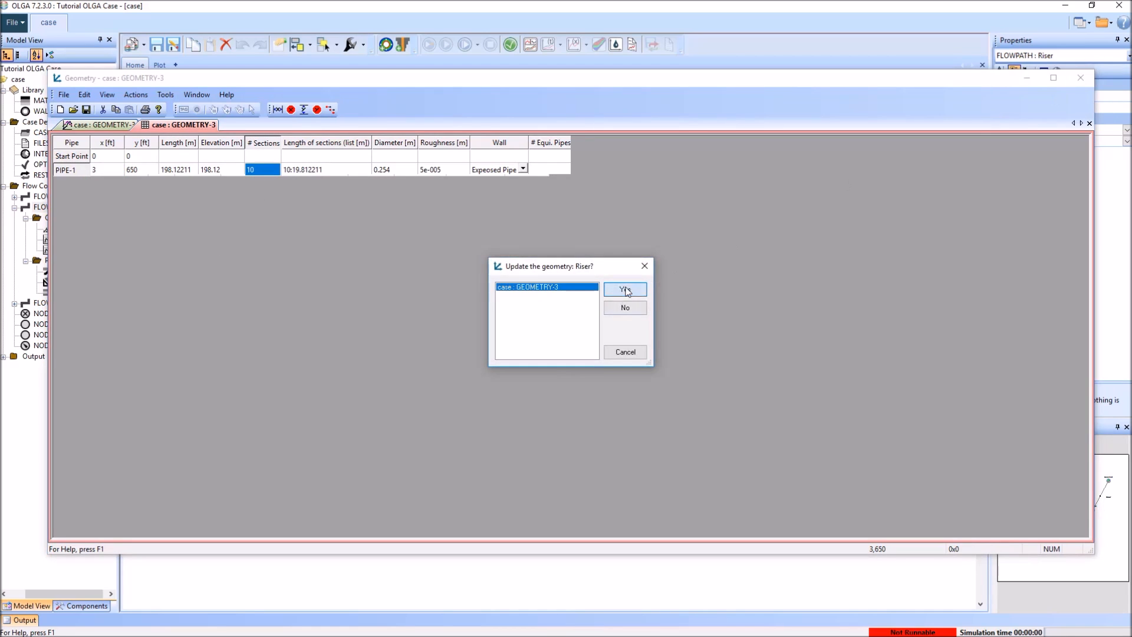
pyautogui.click(626, 291)
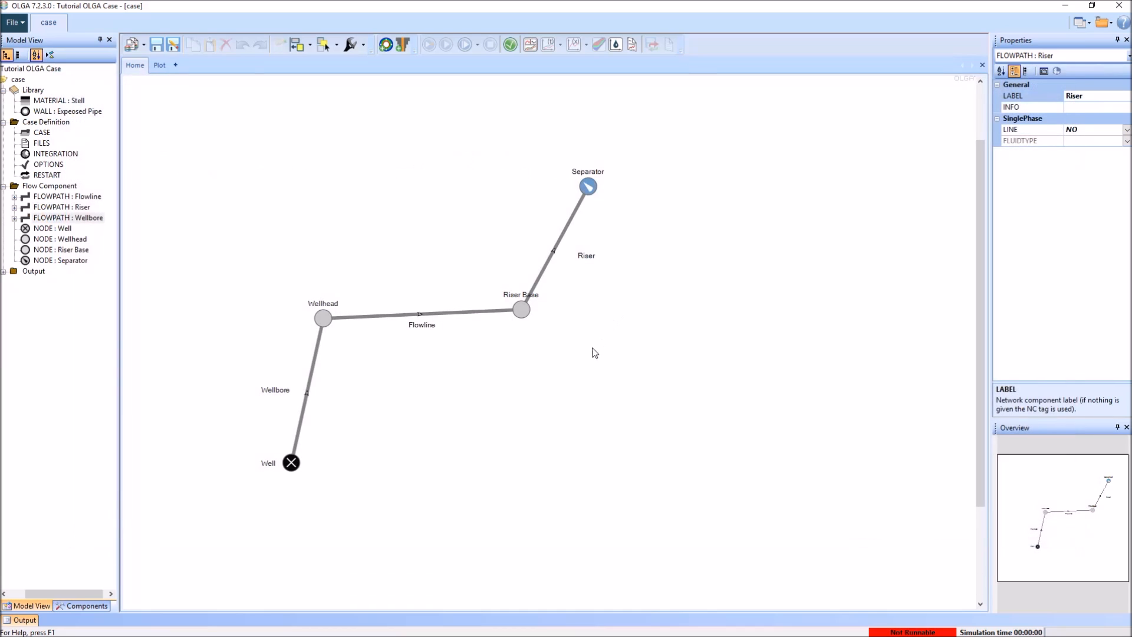
# Move the Riser Base node's label slightly left in the network diagram, clear of the riser line.
pyautogui.click(515, 293)
pyautogui.moveTo(514, 293); pyautogui.dragTo(495, 293)
pyautogui.click(498, 425)
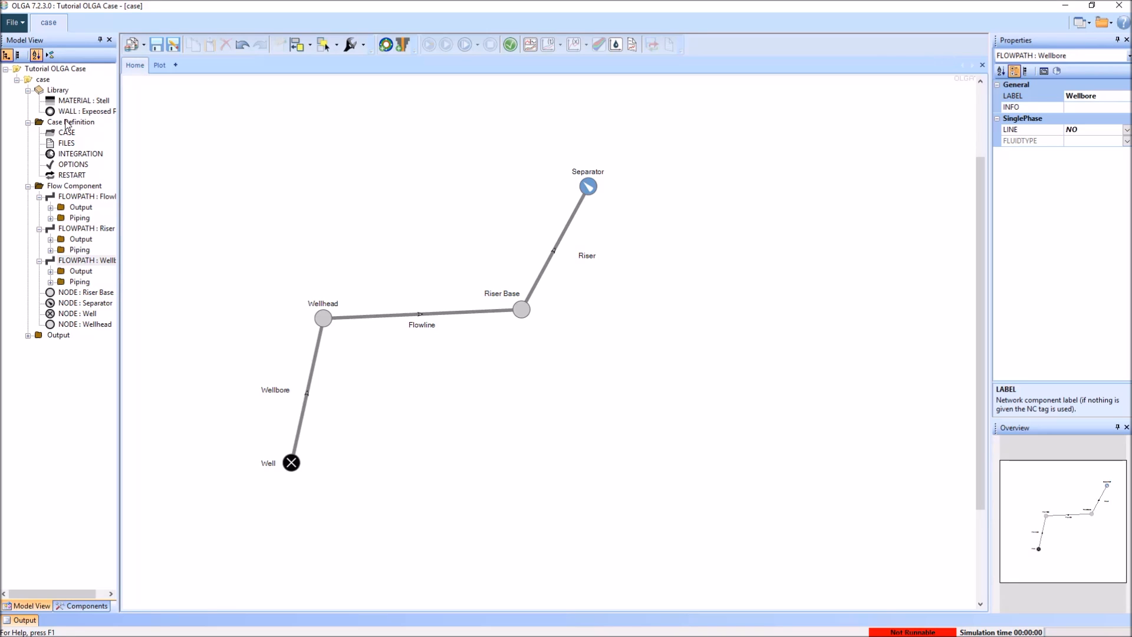
# In the case OPTIONS, set the TEMPERATURE calculation to UGIVEN.
pyautogui.click(75, 165)
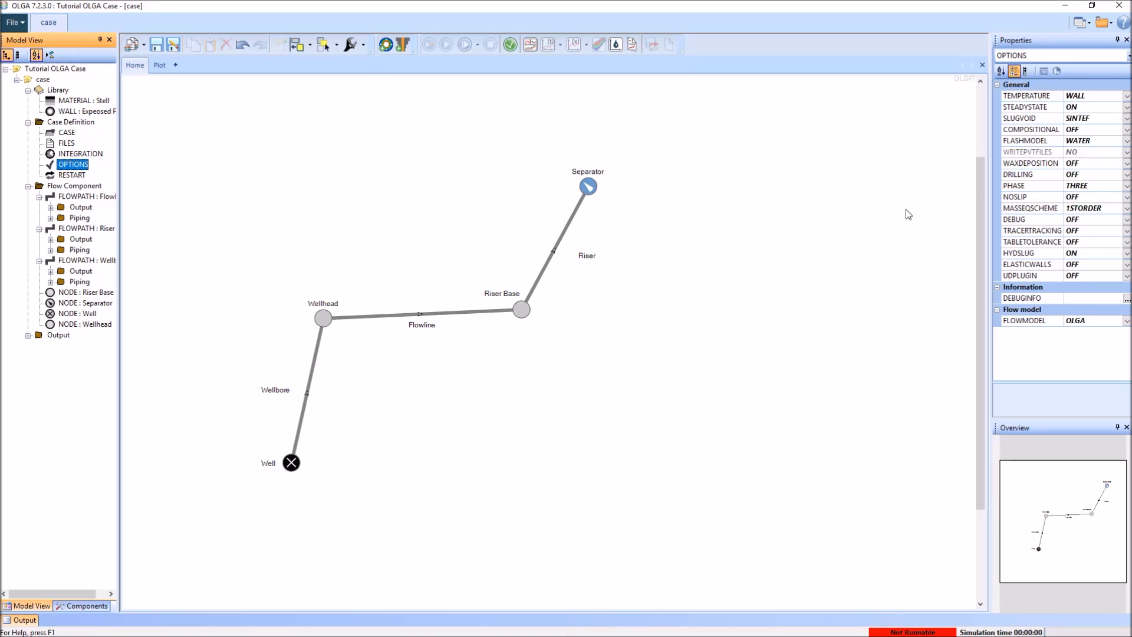
pyautogui.click(1126, 96)
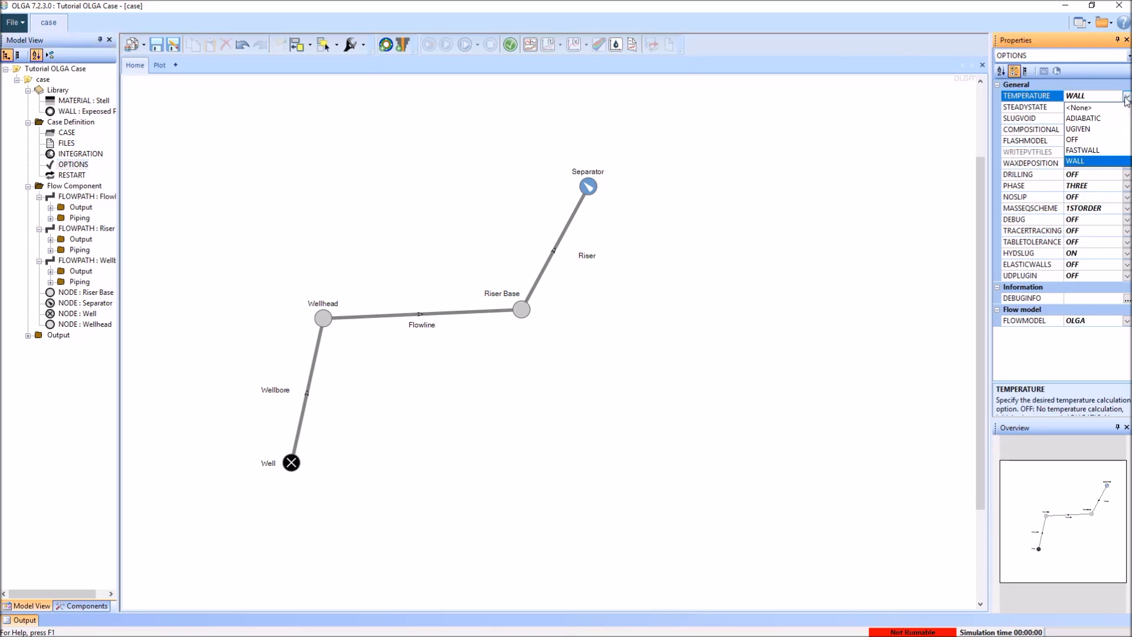
pyautogui.click(1088, 131)
pyautogui.click(794, 245)
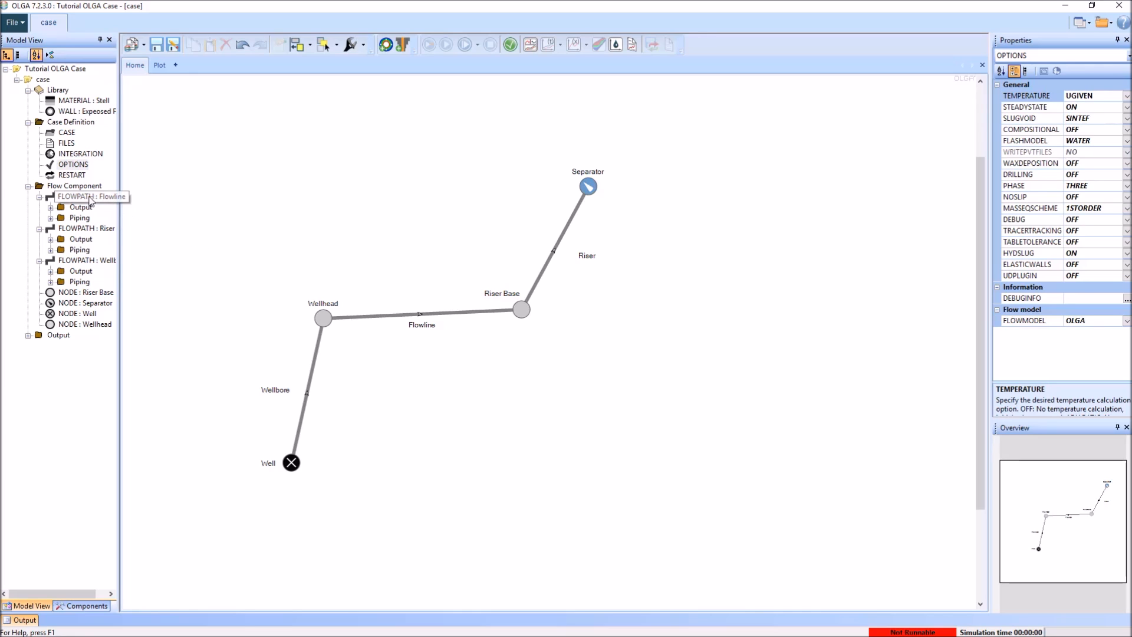
# Add a Heat Transfer boundary condition to the Flowline flowpath.
pyautogui.click(87, 199)
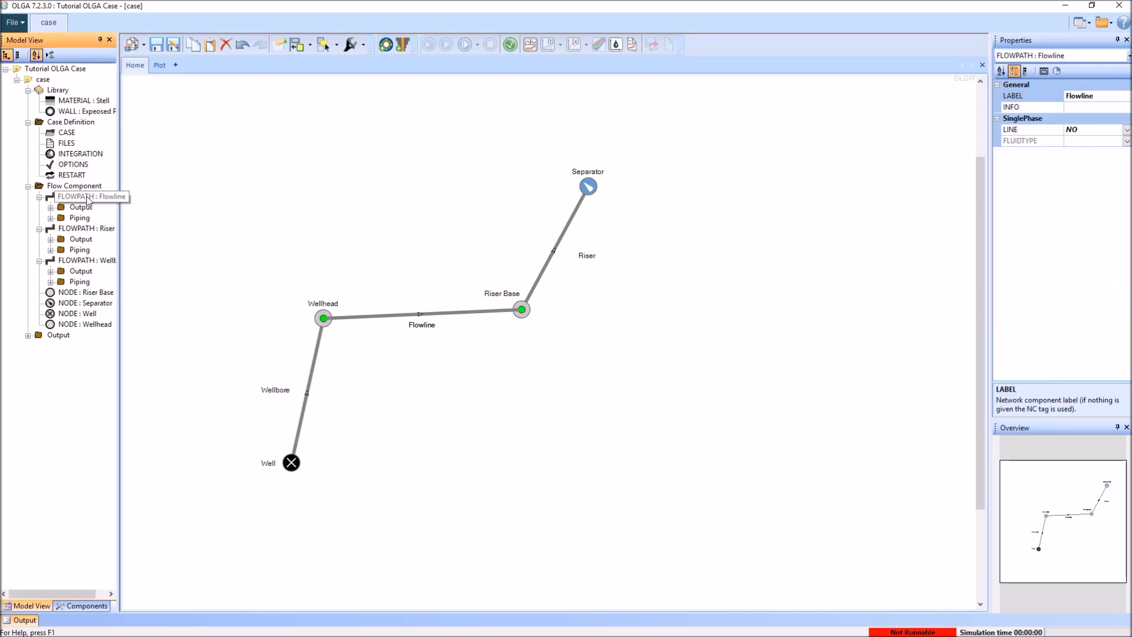
pyautogui.rightClick(86, 199)
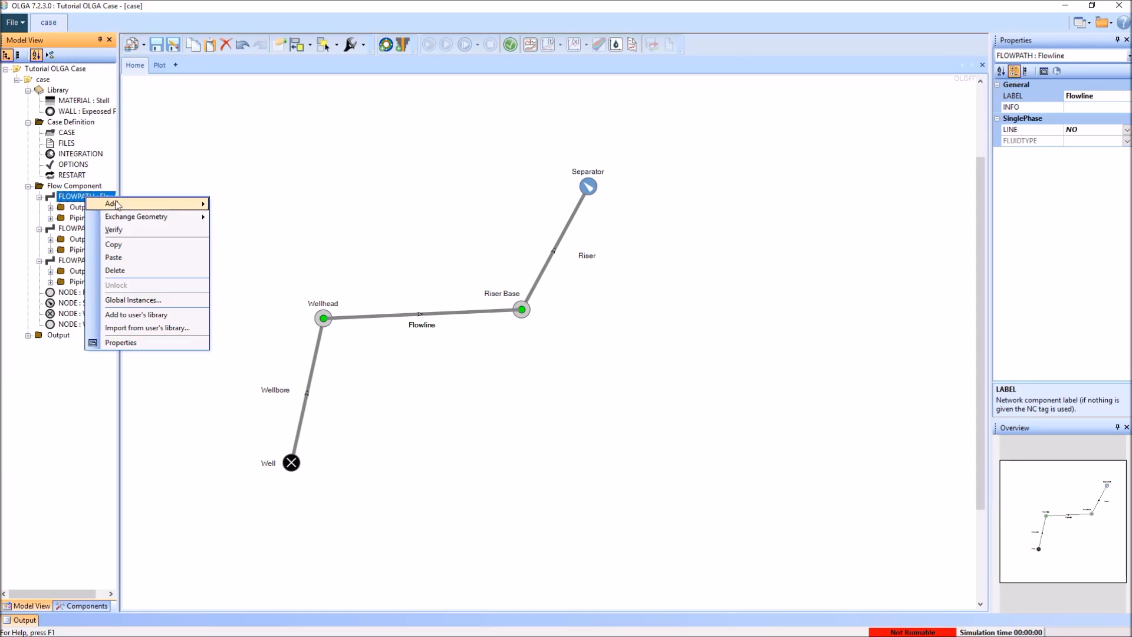
pyautogui.moveTo(129, 203)
pyautogui.moveTo(296, 208)
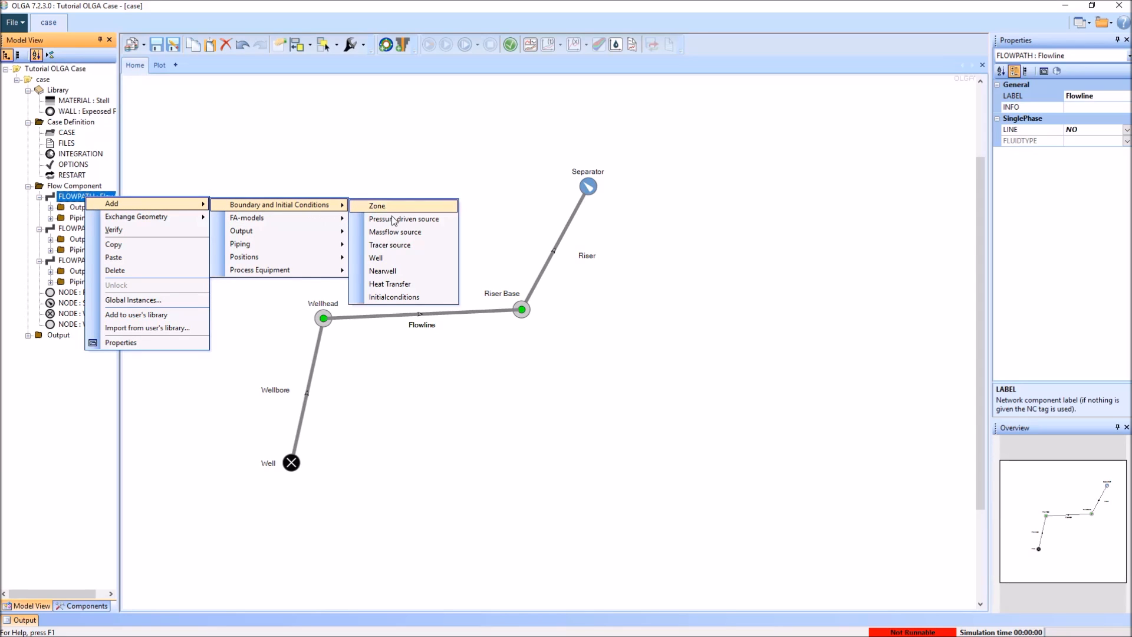
pyautogui.click(390, 284)
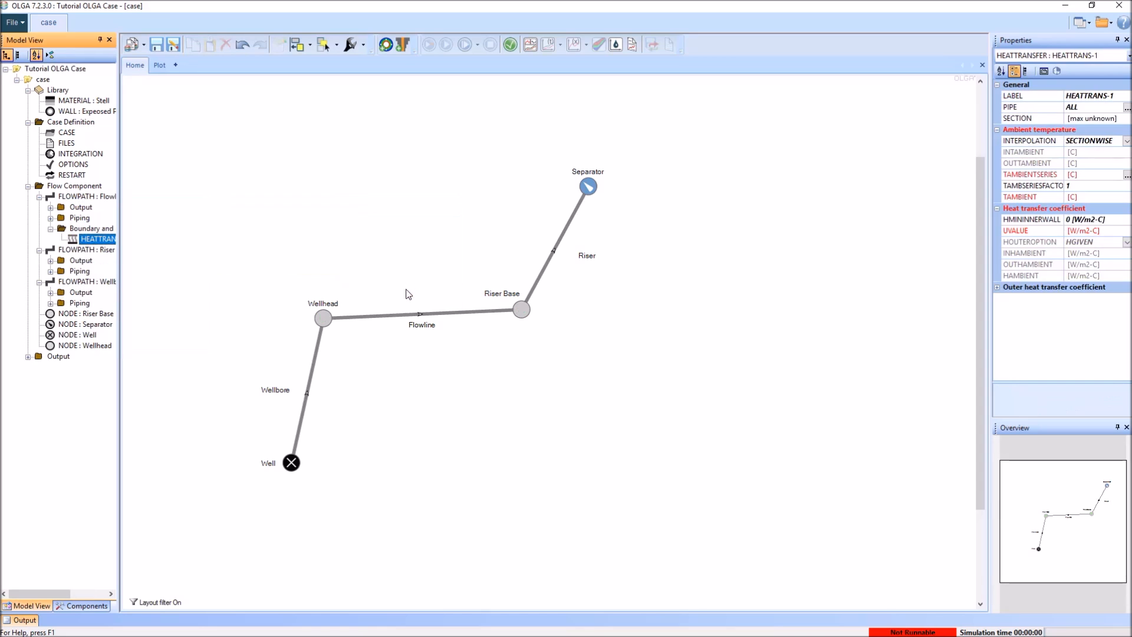
# Duplicate the Flowline's heat transfer to all flowpaths and expand the Riser and Wellbore boundary conditions to show the copies.
pyautogui.rightClick(101, 238)
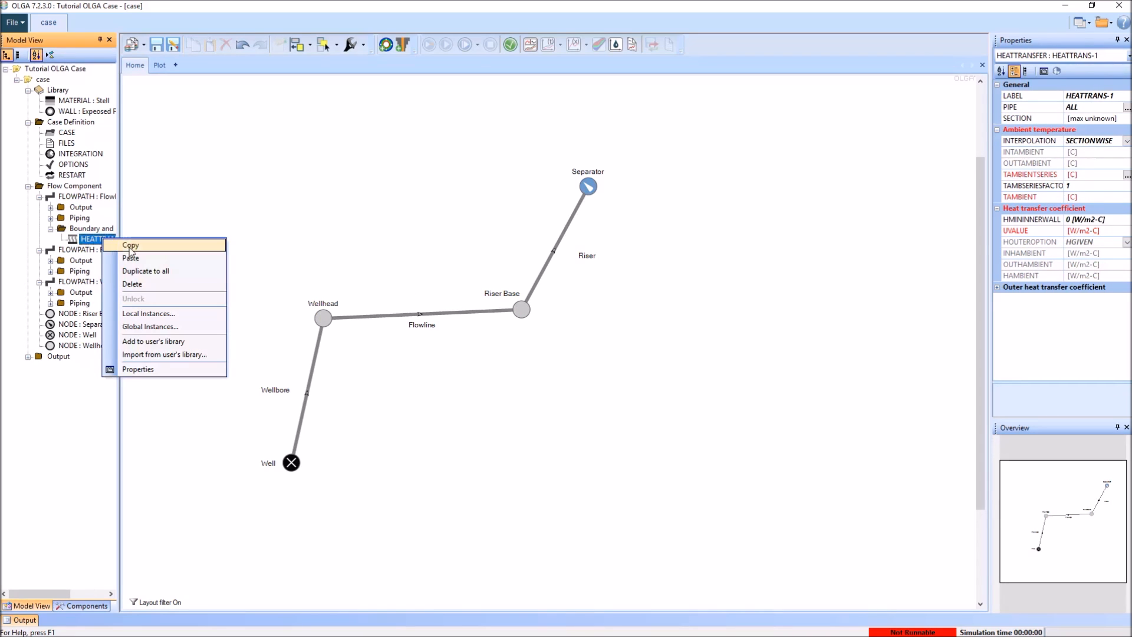
pyautogui.click(174, 270)
pyautogui.click(52, 260)
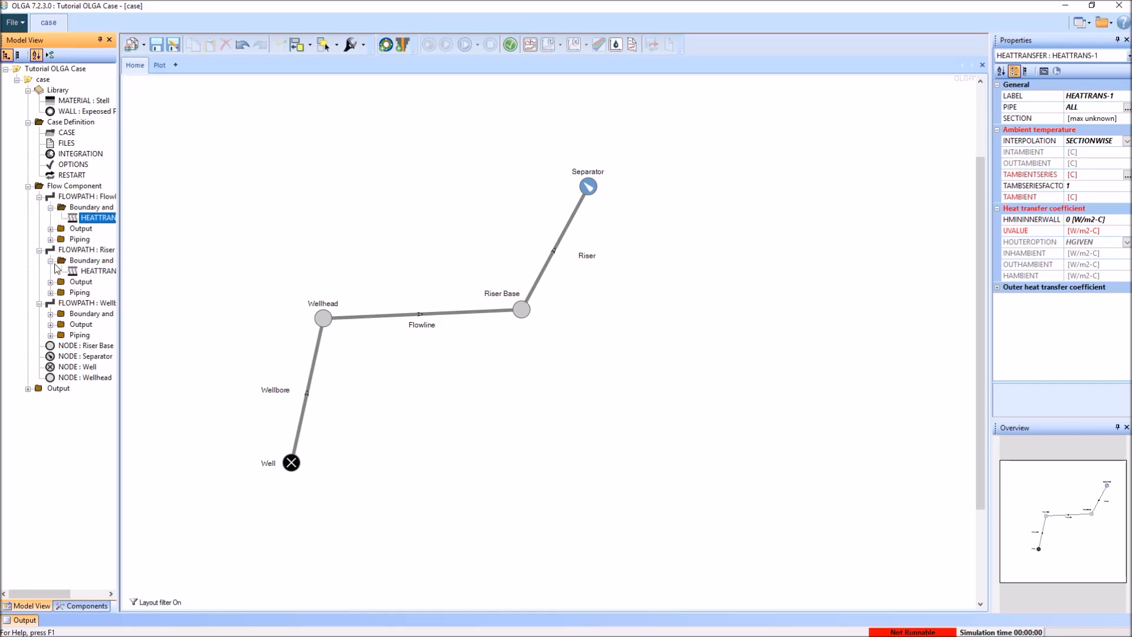
pyautogui.click(51, 314)
pyautogui.click(95, 270)
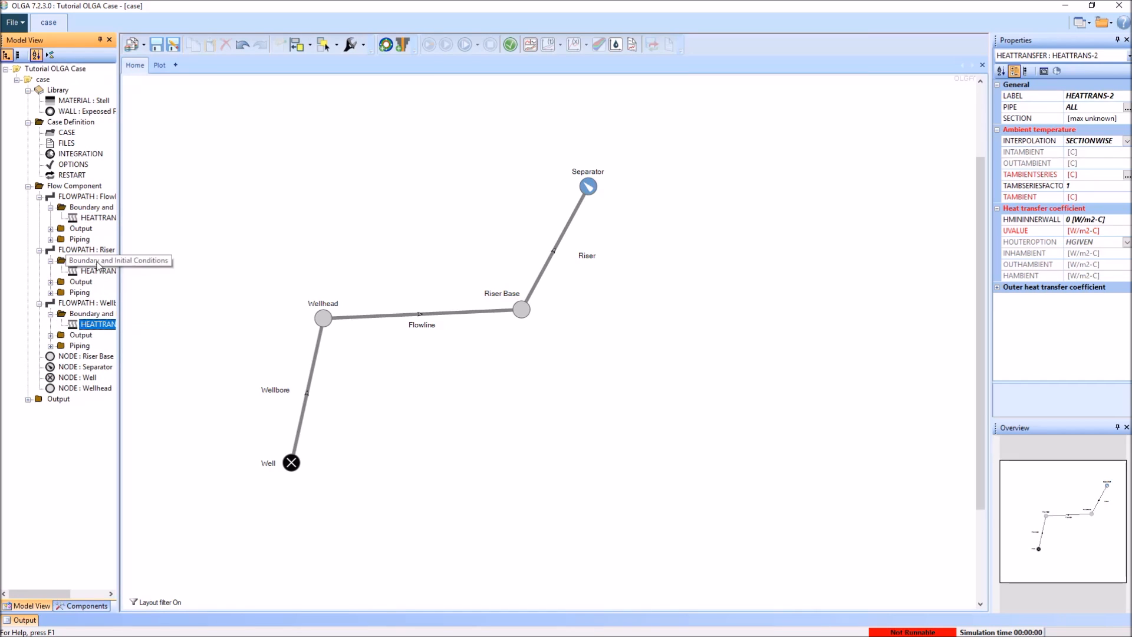
# Widen the model tree so full names fit and label the Flowline's heat transfer "Flowline Heat Transfer".
pyautogui.click(97, 217)
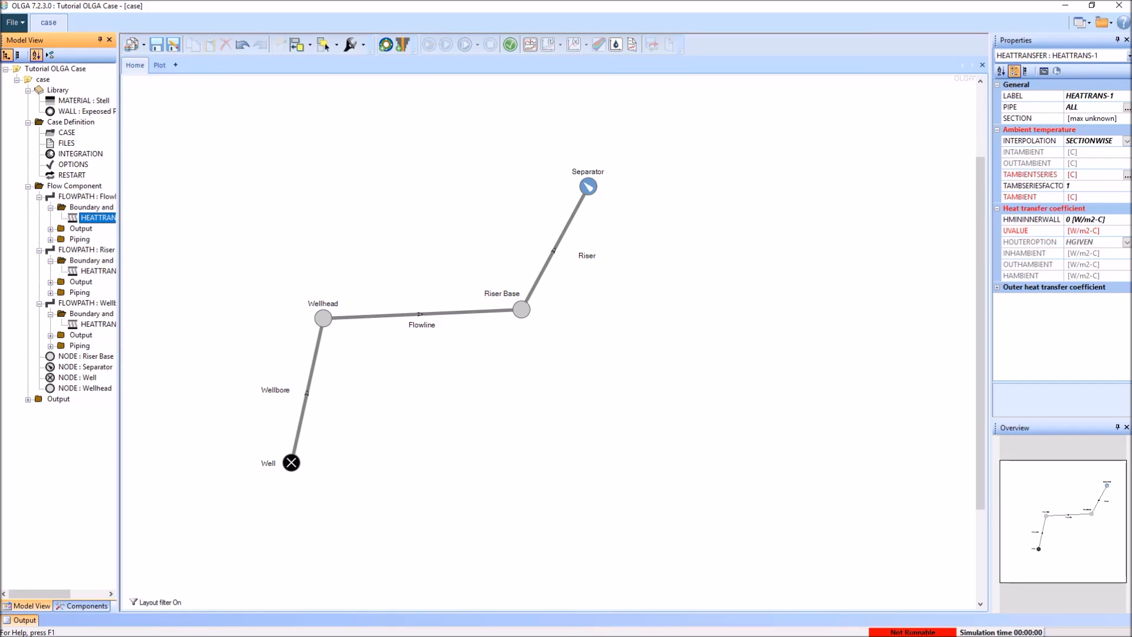
pyautogui.moveTo(118, 215); pyautogui.dragTo(202, 215)
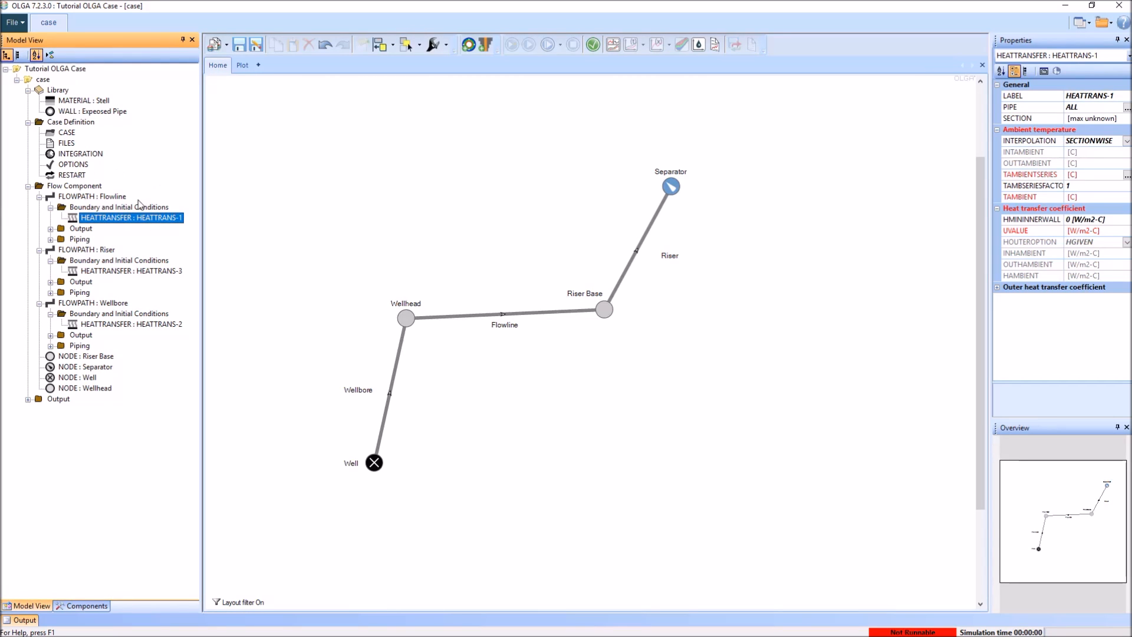
pyautogui.doubleClick(1106, 97)
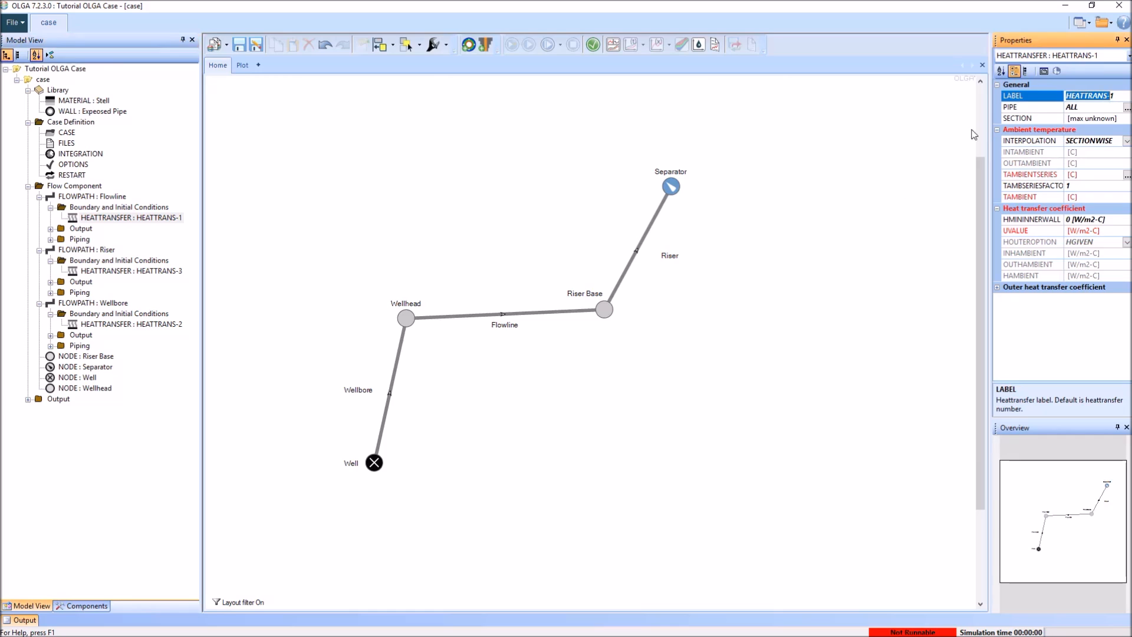
pyautogui.moveTo(1125, 97); pyautogui.dragTo(1012, 100)
pyautogui.write('F')
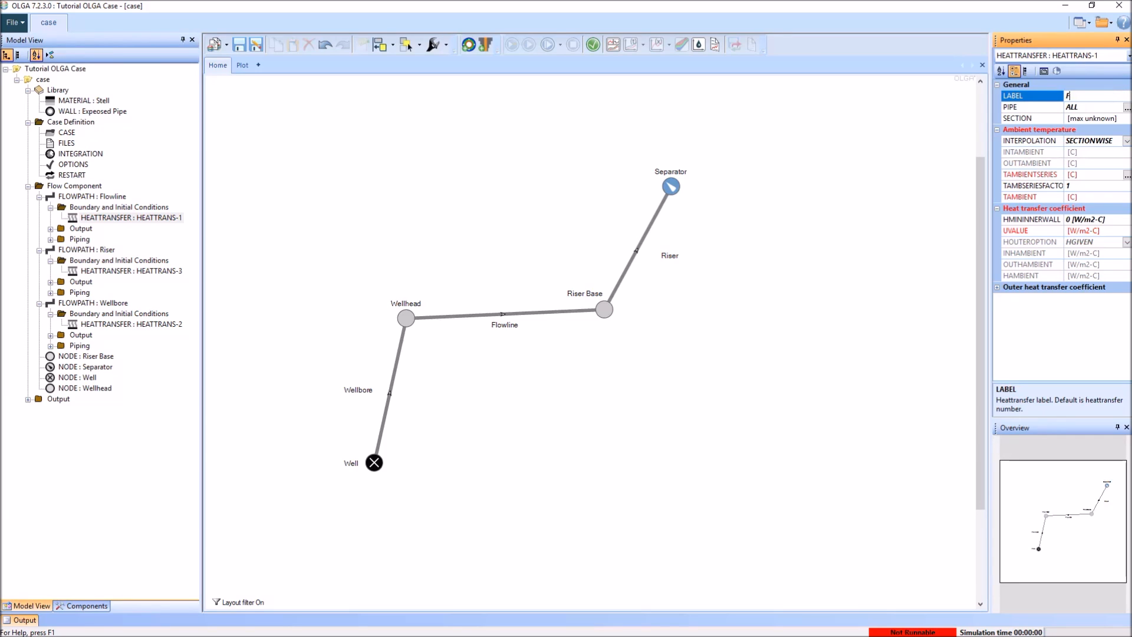
pyautogui.write('lowline Heat Transfer')
# Assign the Flowline heat transfer to PIPE-1 in place of ALL.
pyautogui.click(1127, 107)
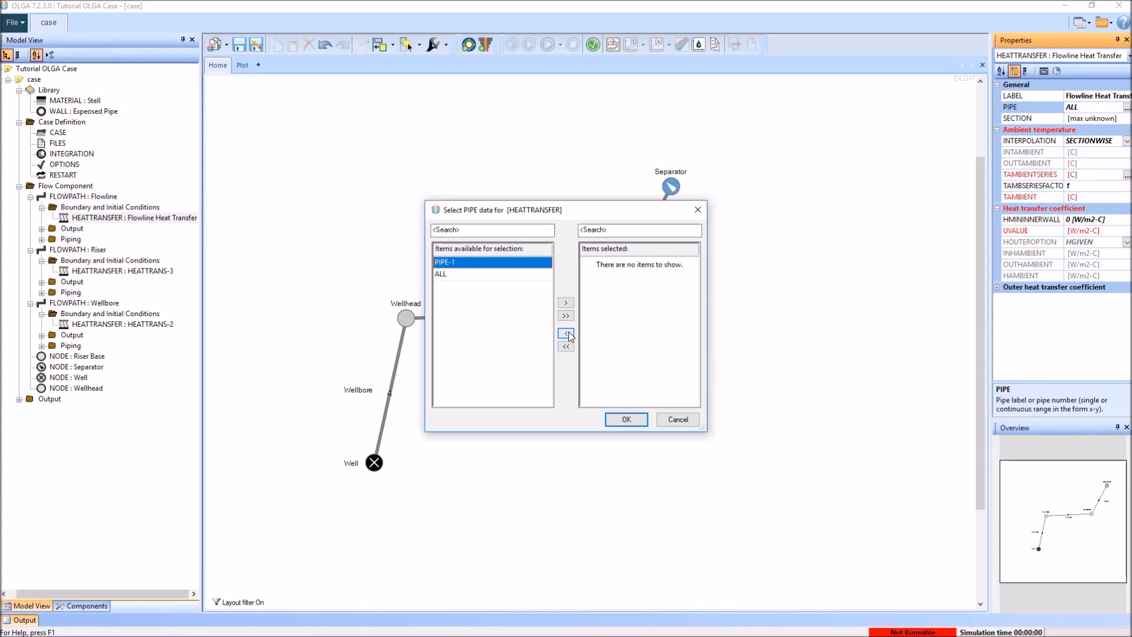
pyautogui.click(566, 303)
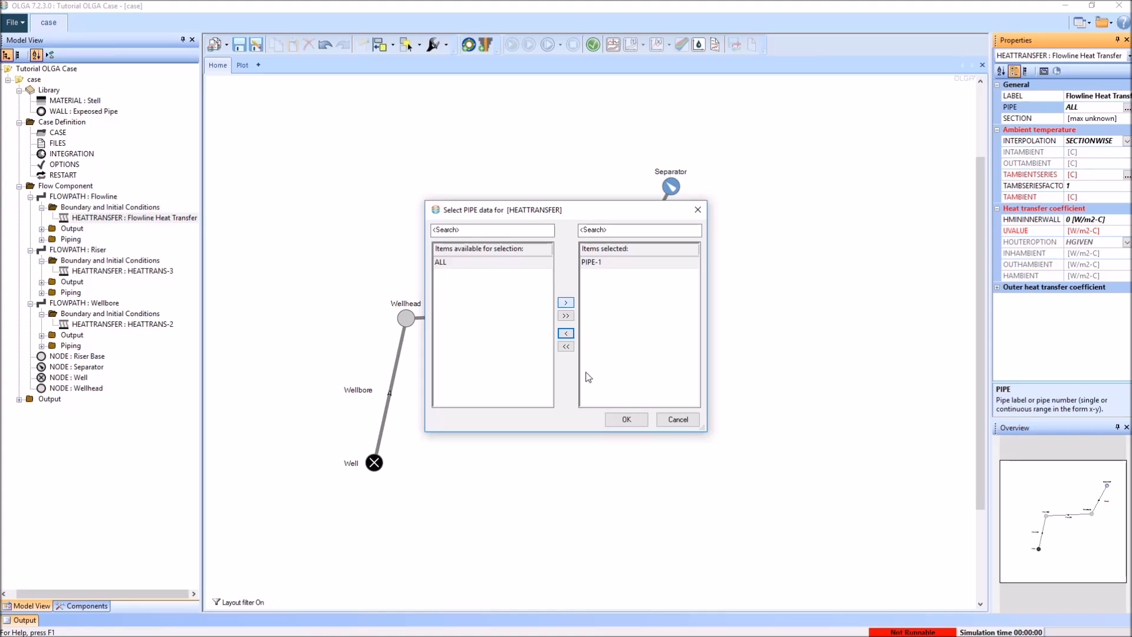
pyautogui.click(635, 421)
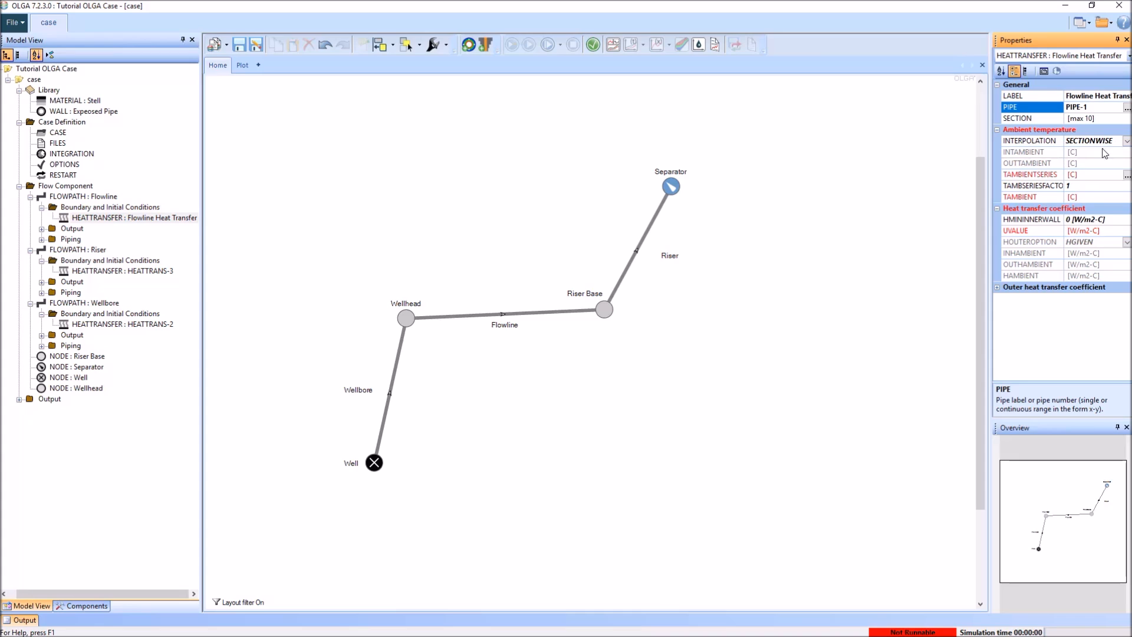
# Set the Flowline heat transfer's ambient temperature TAMBIENT to 40 F.
pyautogui.click(1104, 198)
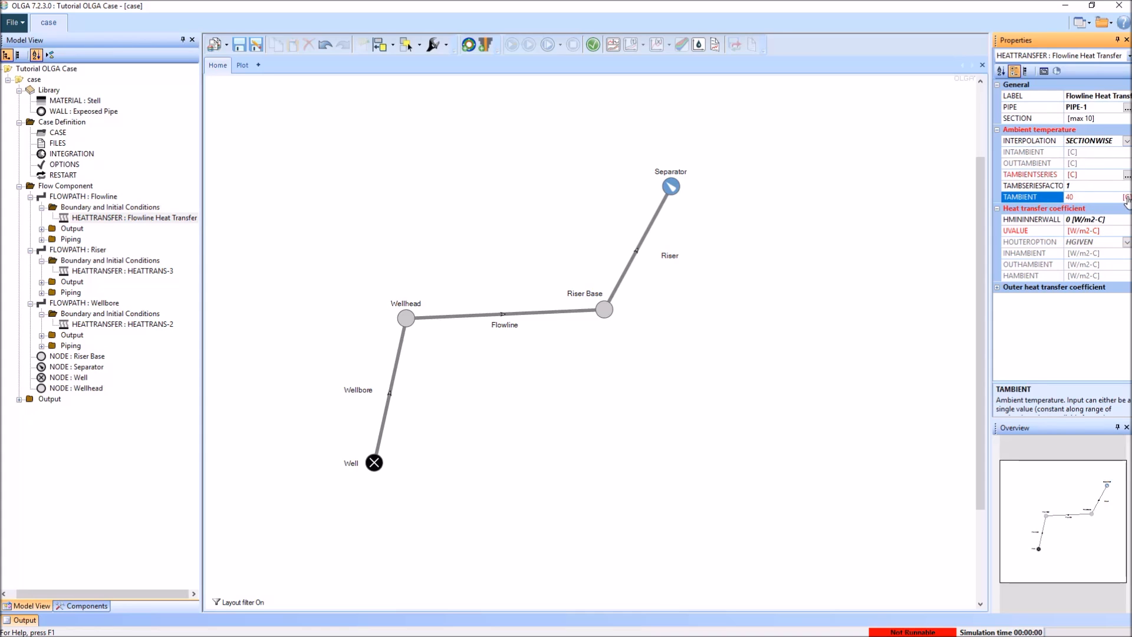
pyautogui.click(1127, 197)
pyautogui.click(1118, 215)
pyautogui.click(765, 308)
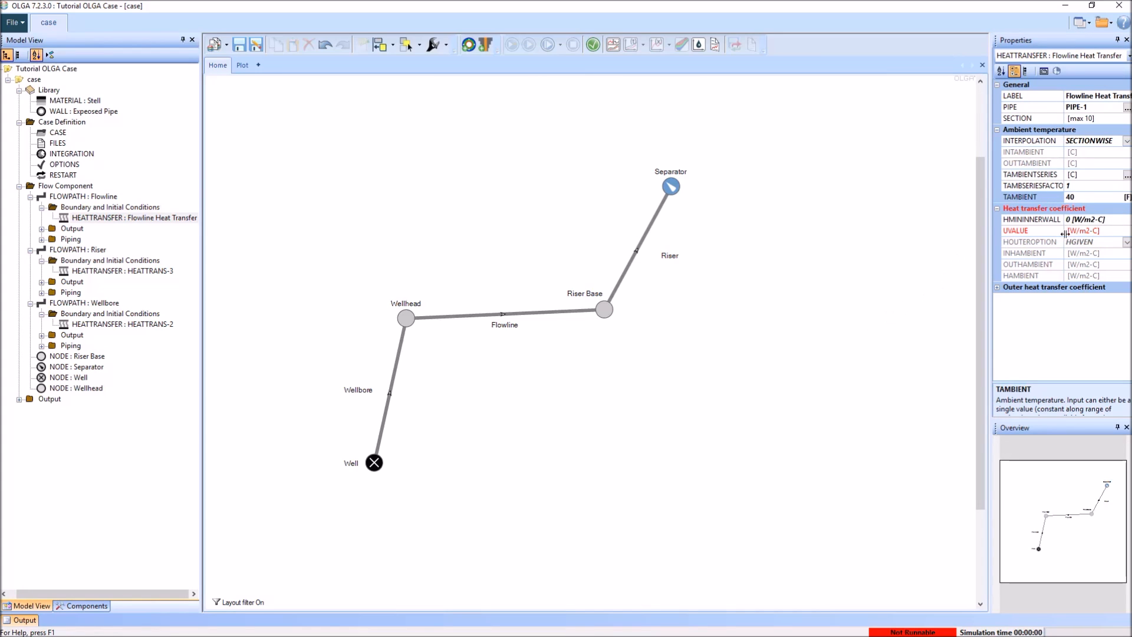
# Set the Flowline heat transfer's UVALUE to 4 Btu/ft2-h-F.
pyautogui.click(1100, 231)
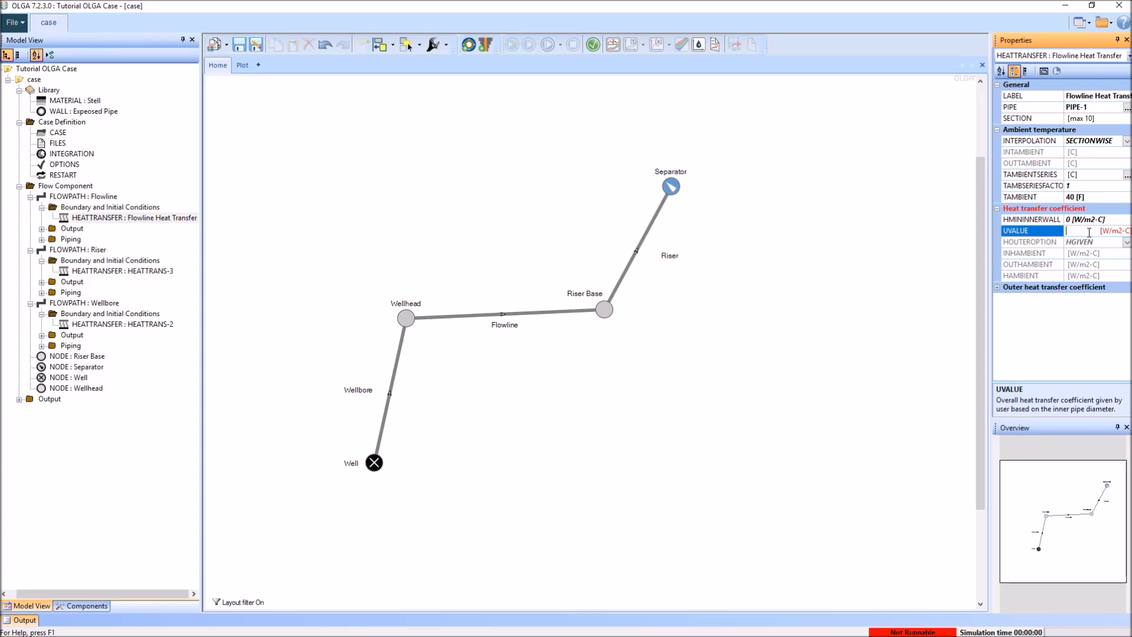
pyautogui.click(1124, 236)
pyautogui.click(1111, 241)
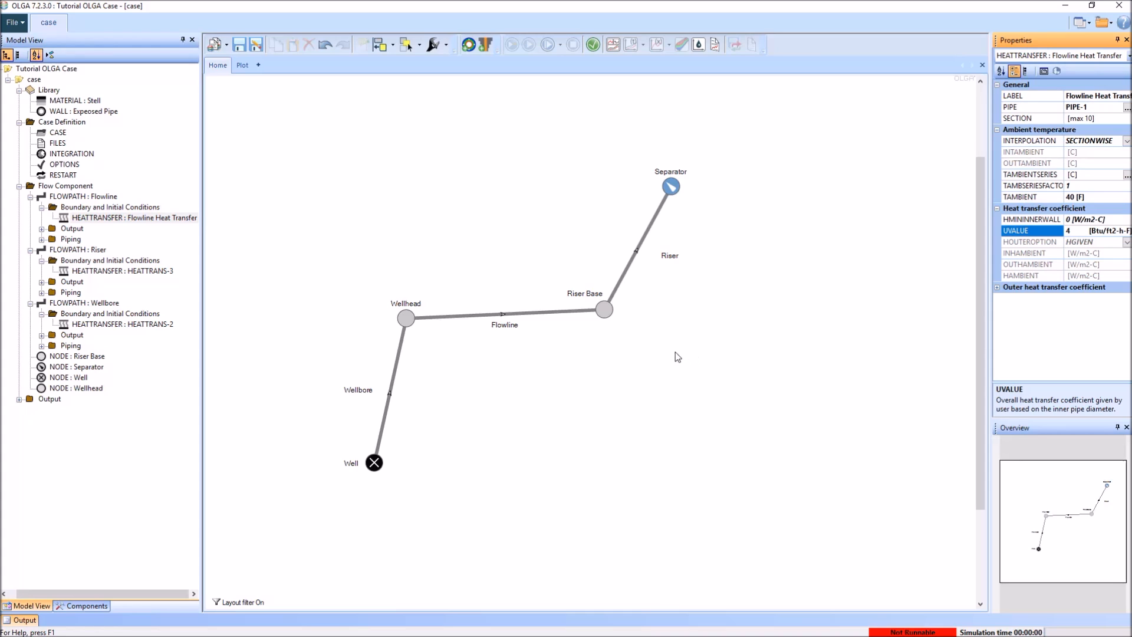
pyautogui.click(649, 347)
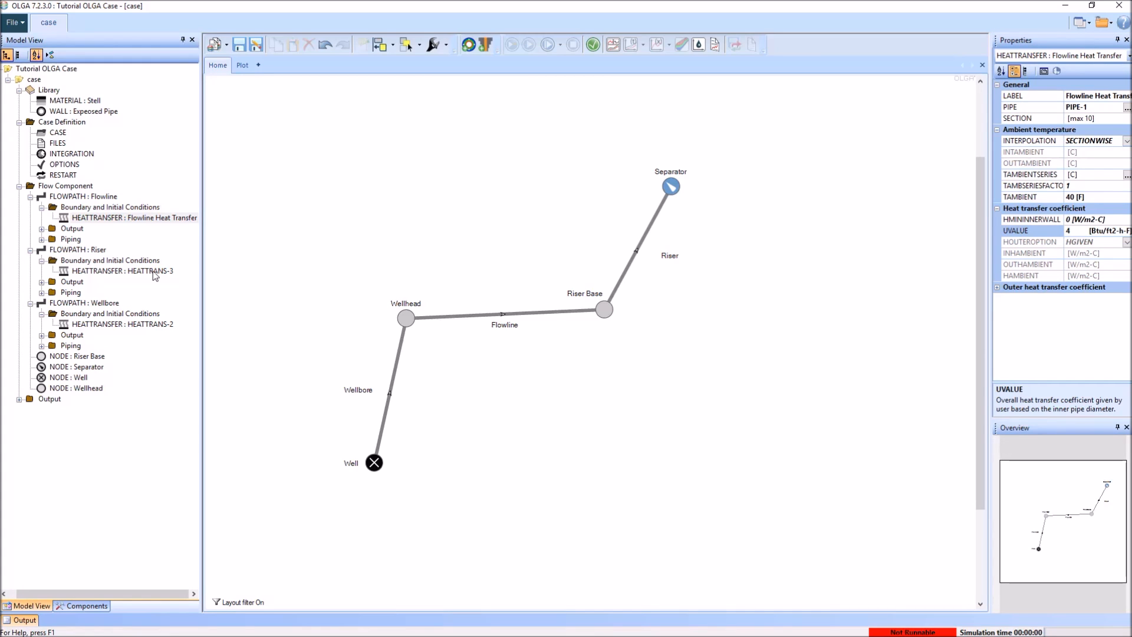
# Label the Riser's heat transfer "Riser Hat Transfer".
pyautogui.click(153, 271)
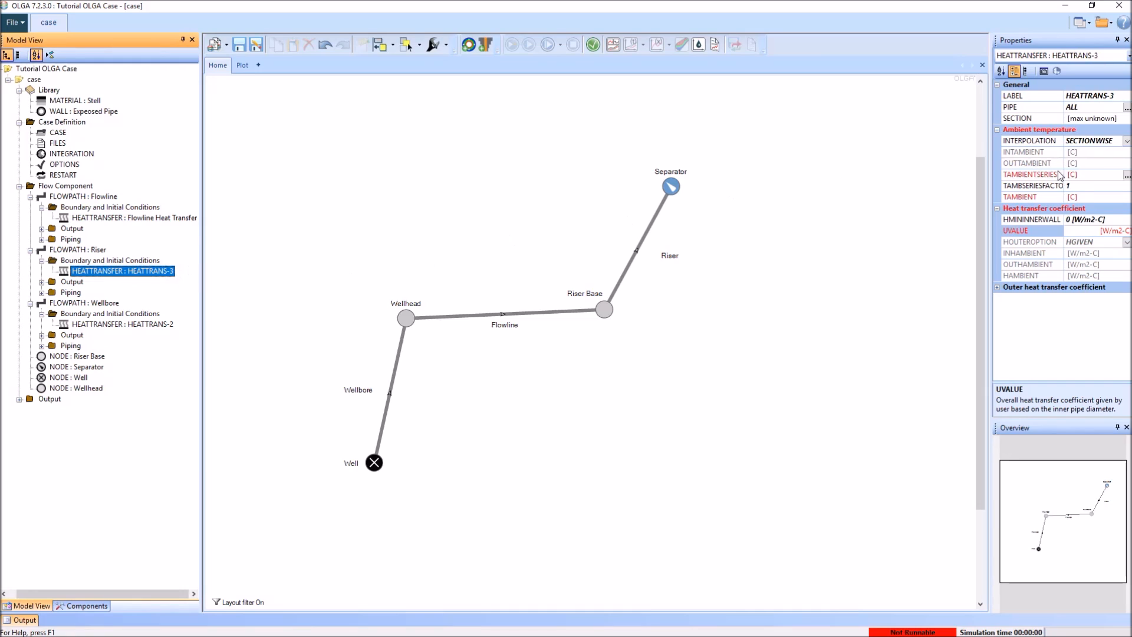
pyautogui.click(1019, 95)
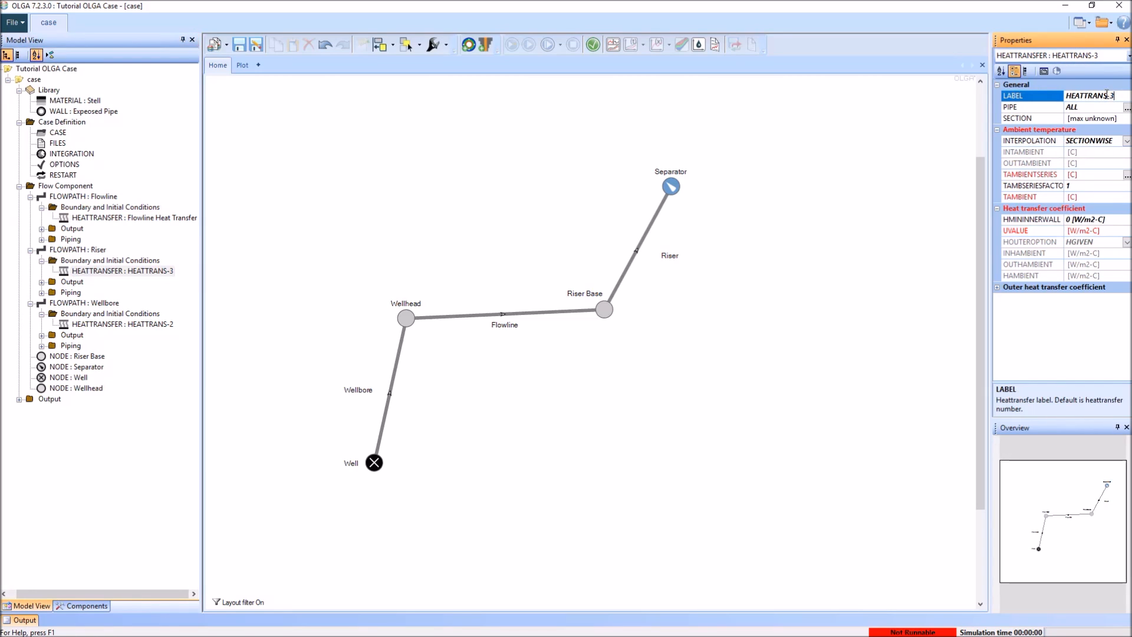
pyautogui.write('Riser Hat Transfer')
# Assign the Riser heat transfer to PIPE-1 in place of ALL.
pyautogui.click(1124, 107)
pyautogui.click(495, 262)
pyautogui.click(567, 303)
pyautogui.click(566, 334)
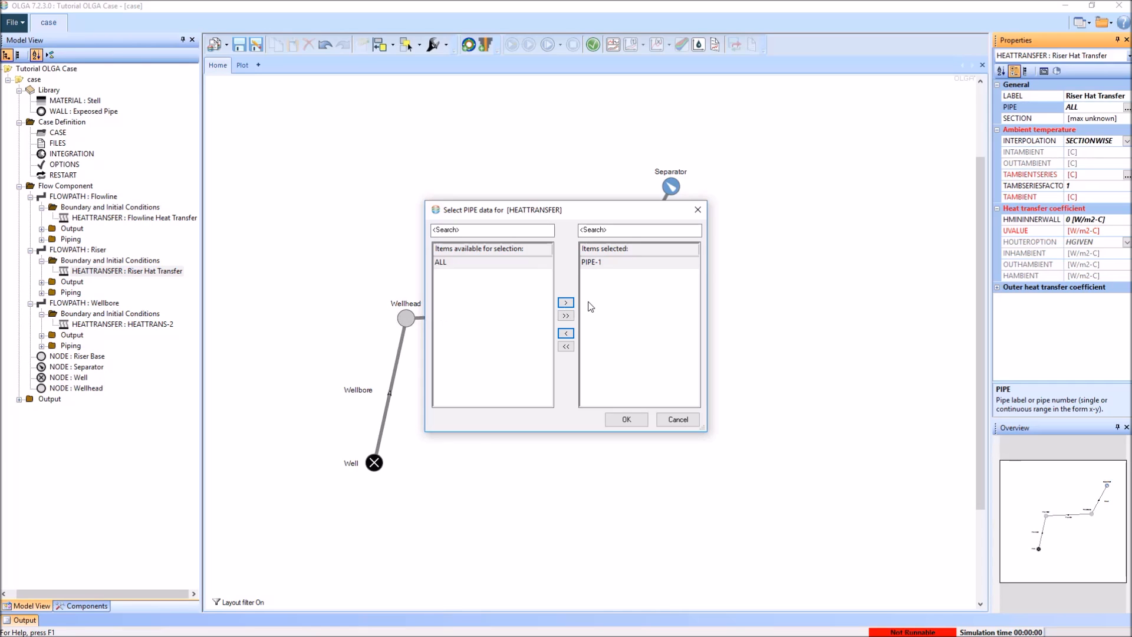
pyautogui.click(626, 420)
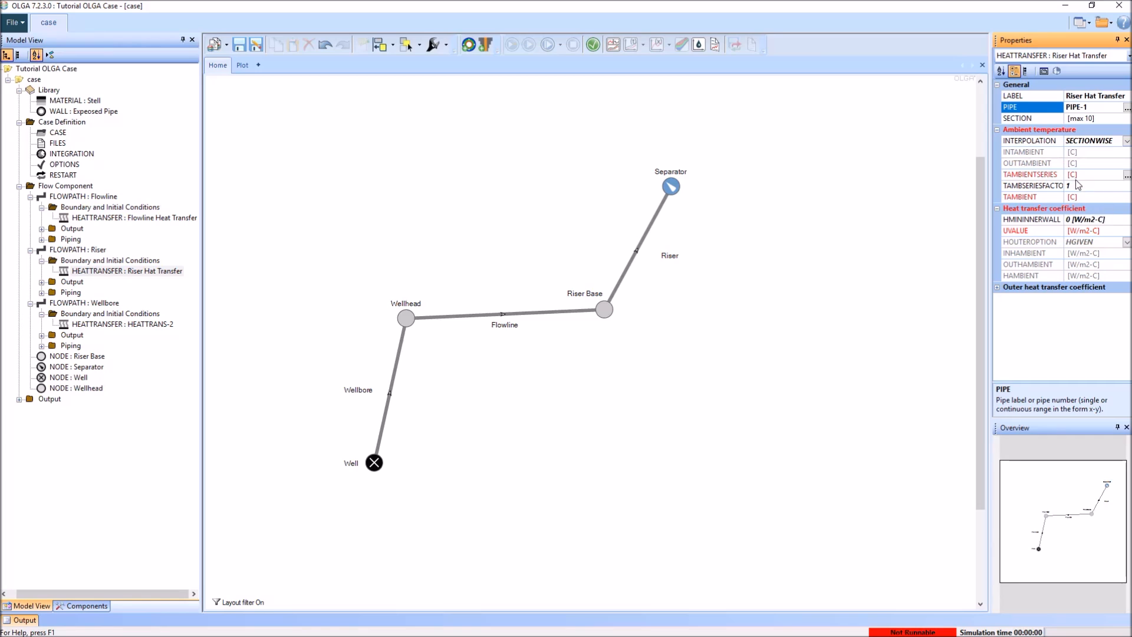
# Set the Riser heat transfer's INTERPOLATION to LENGTH and its inlet ambient temperature INTAMBIENT to 40 F.
pyautogui.click(1125, 141)
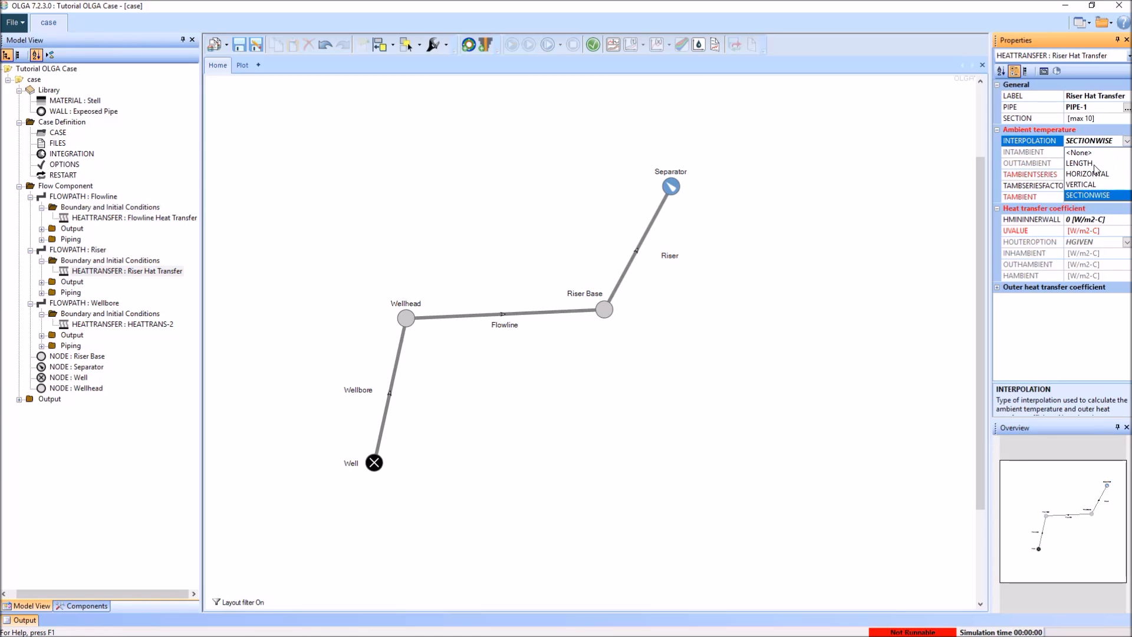
pyautogui.click(1079, 164)
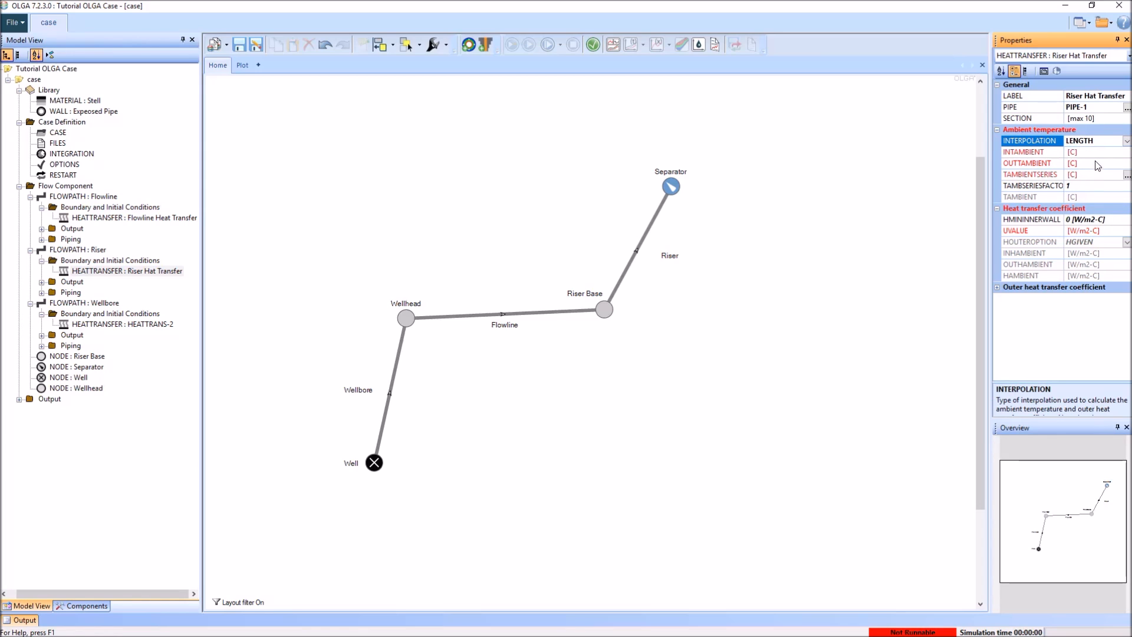
pyautogui.click(1107, 151)
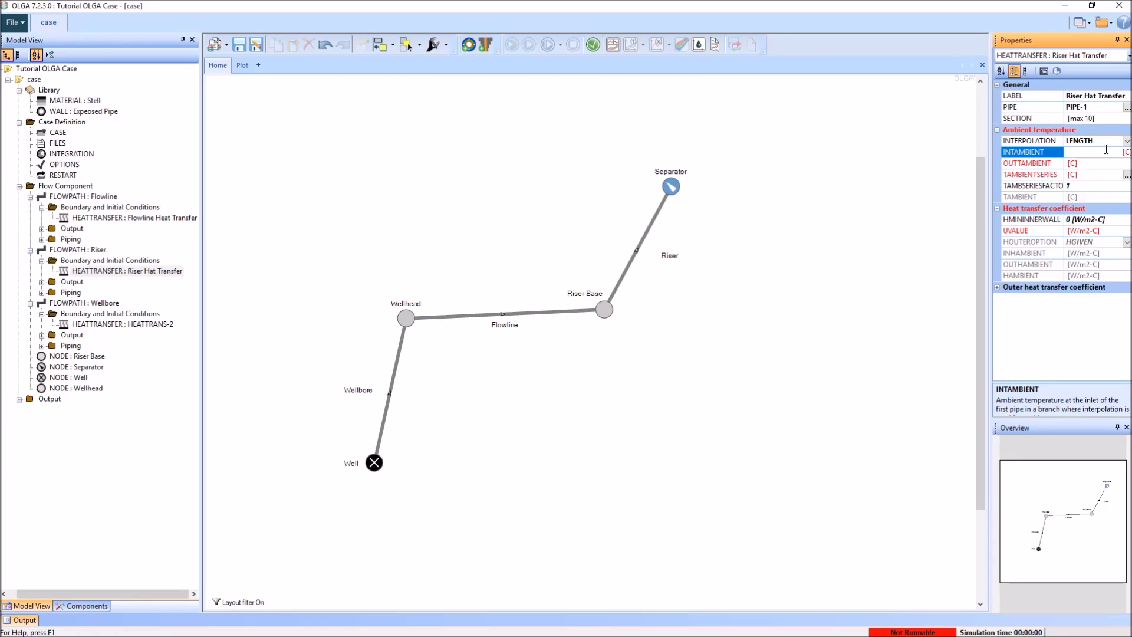
pyautogui.write('40')
pyautogui.click(1126, 152)
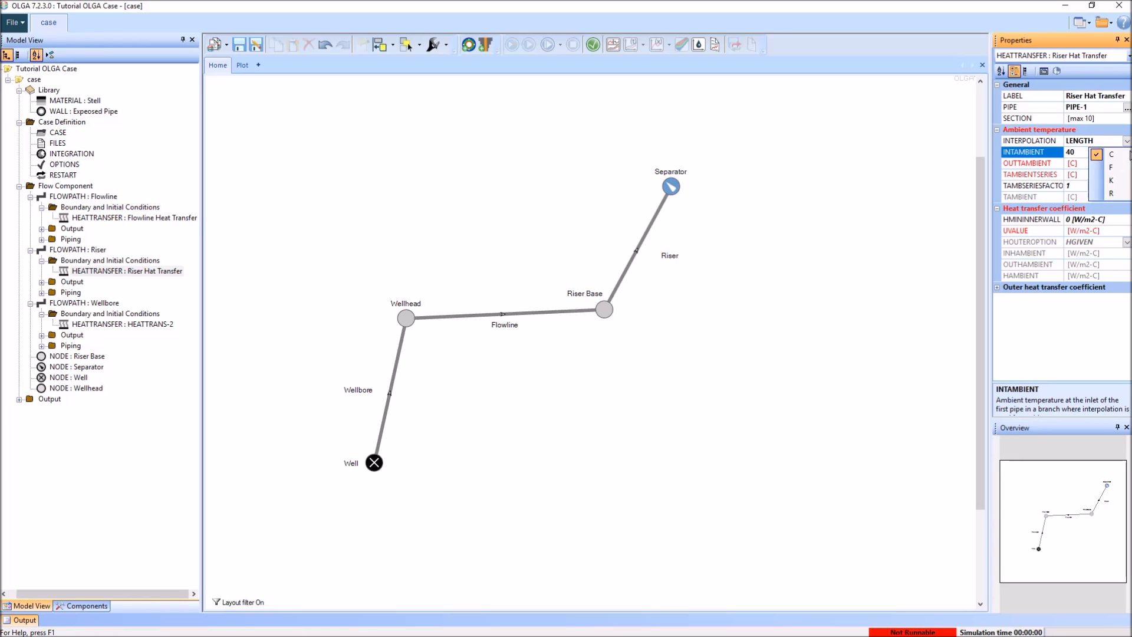
pyautogui.click(1120, 169)
# Set the Riser heat transfer's outlet ambient temperature OUTTAMBIENT to 80 F.
pyautogui.click(1108, 164)
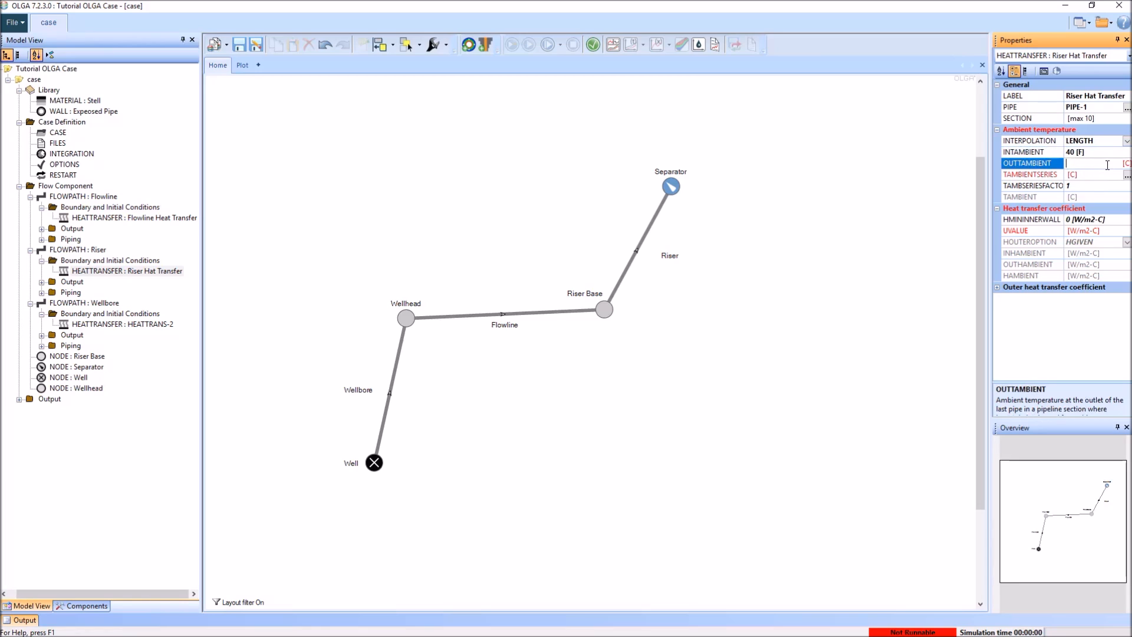
pyautogui.write('80')
pyautogui.click(1126, 163)
pyautogui.click(1109, 178)
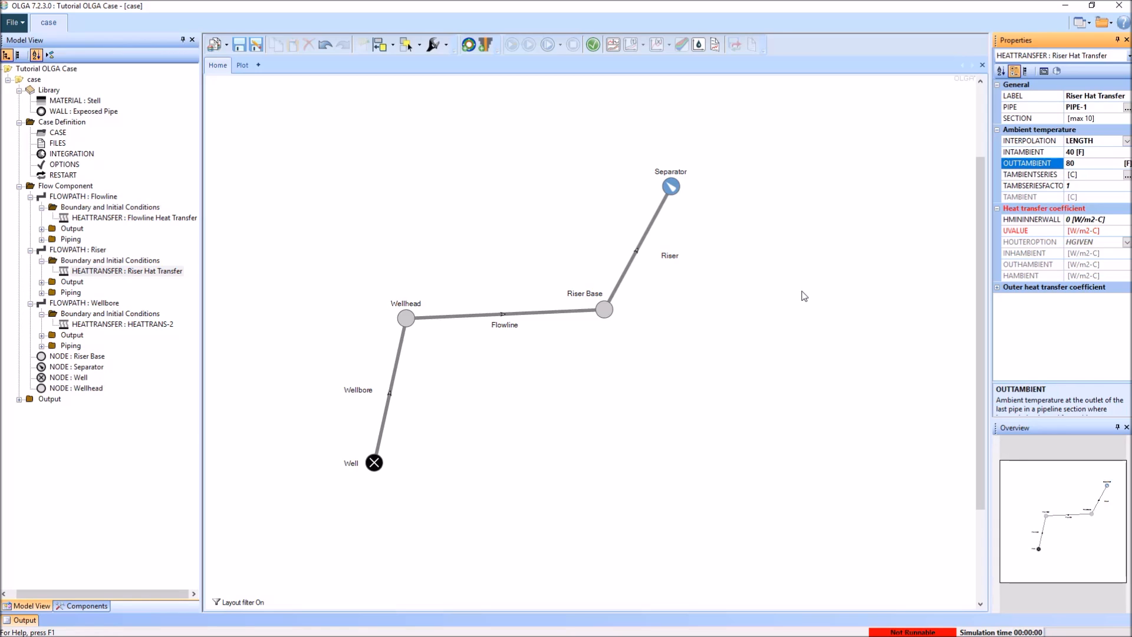
# Set the Riser heat transfer's UVALUE to 20 Btu/ft2-h-F.
pyautogui.click(1091, 232)
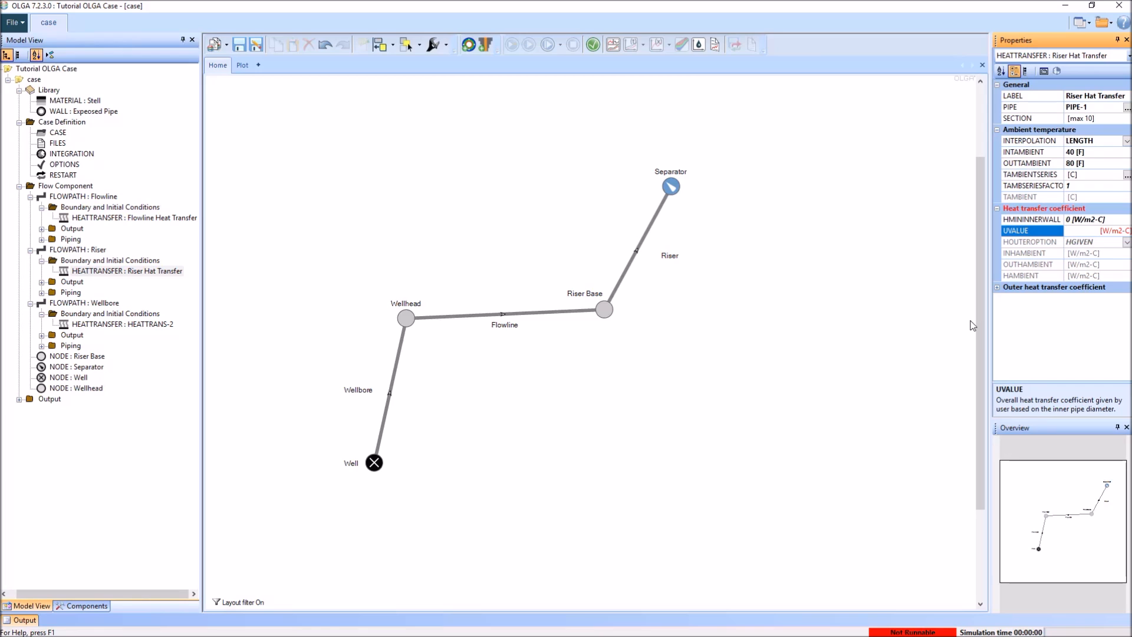
pyautogui.click(1108, 236)
pyautogui.click(1103, 235)
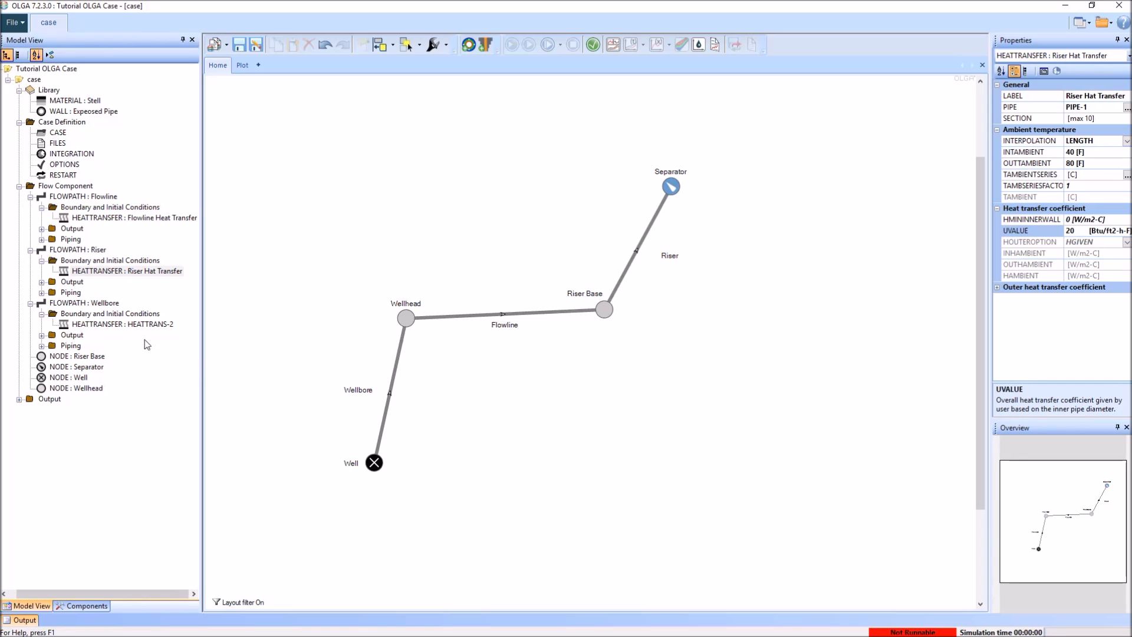
# Label the wellbore flowpath's heat transfer definition "Wellbore Heat Transfer".
pyautogui.click(134, 325)
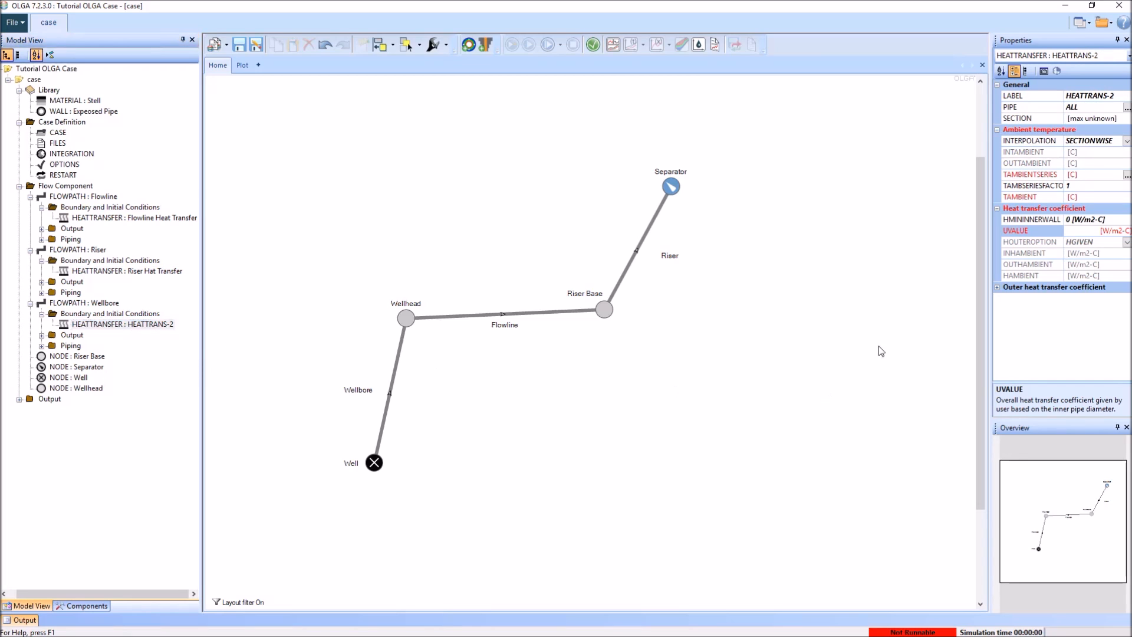
pyautogui.click(1072, 95)
pyautogui.write('W2')
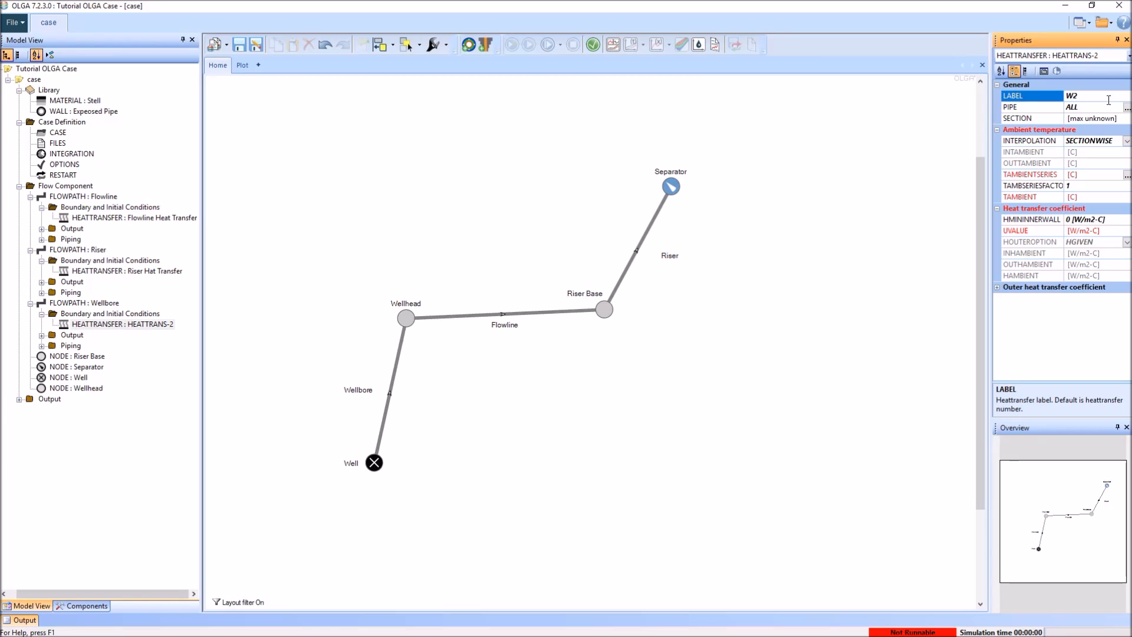
pyautogui.press('BackSpace')
pyautogui.write('e')
pyautogui.write('llbore Hea')
pyautogui.write('t Transfer')
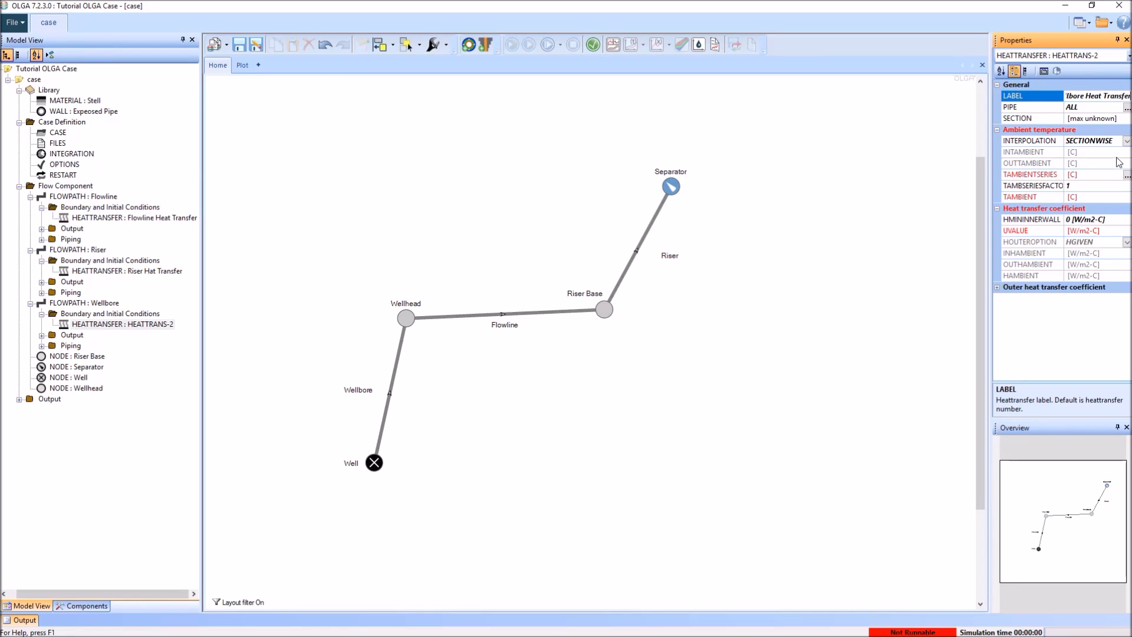
# Set the Wellbore heat transfer's INTERPOLATION to LENGTH and its inlet ambient temperature INTAMBIENT to 200 F.
pyautogui.click(1126, 143)
pyautogui.click(1090, 167)
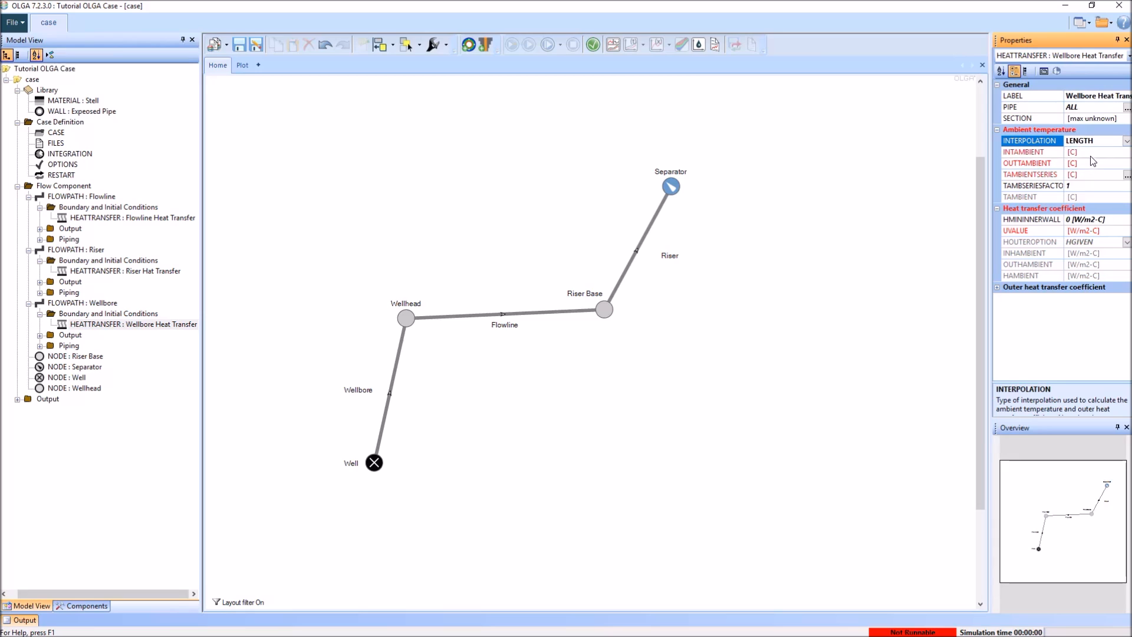
pyautogui.click(1098, 153)
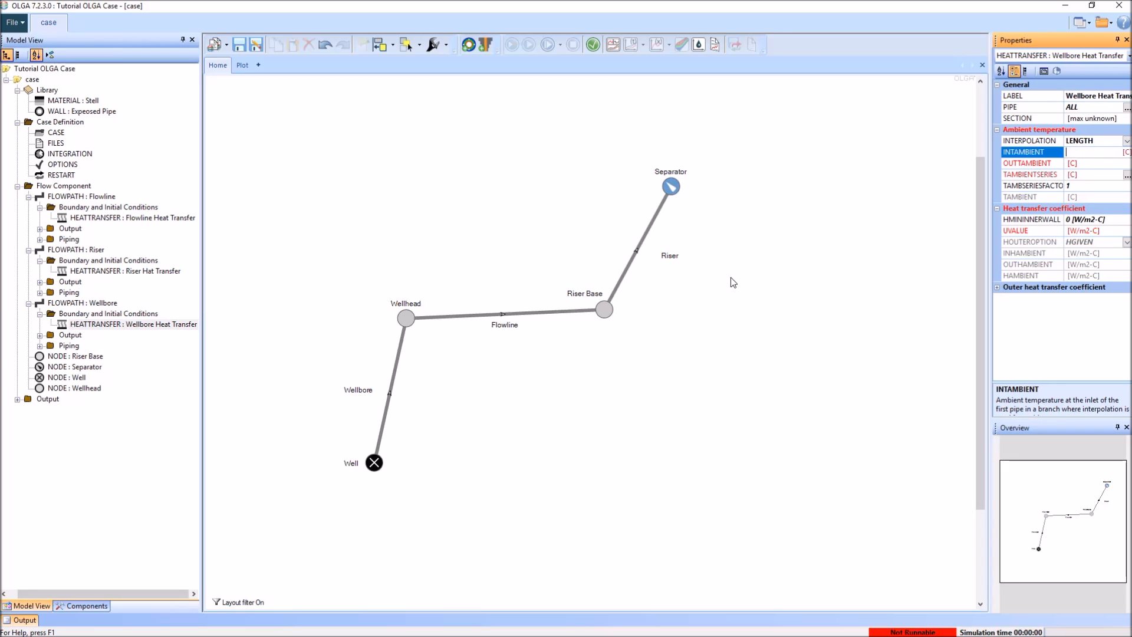
pyautogui.write('200')
pyautogui.press('BackSpace')
pyautogui.press('BackSpace')
pyautogui.press('BackSpace')
pyautogui.click(1129, 154)
pyautogui.click(1115, 170)
# Set the Wellbore heat transfer's outlet ambient temperature OUTTAMBIENT to 40 F.
pyautogui.click(1096, 161)
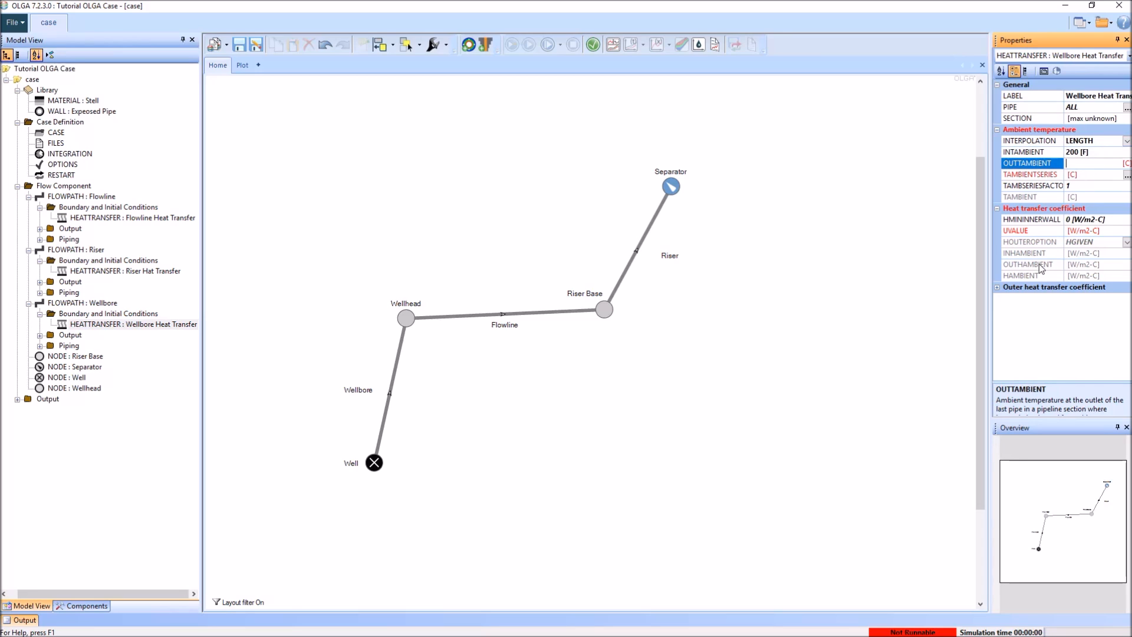
pyautogui.write('40')
pyautogui.press('Return')
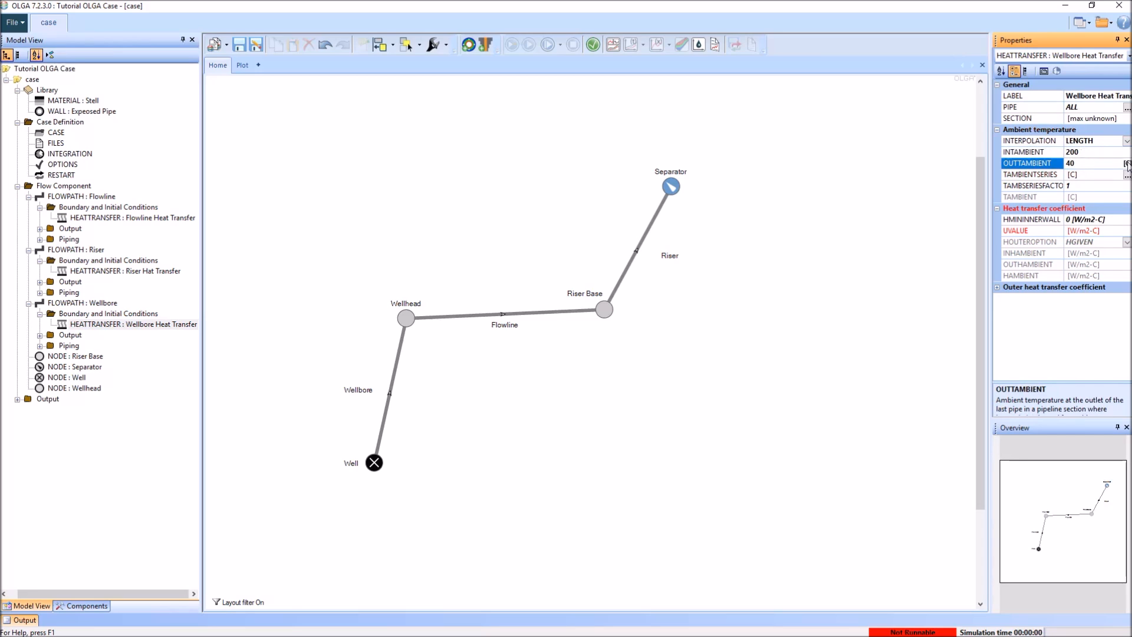
pyautogui.click(1127, 164)
pyautogui.click(1115, 181)
pyautogui.click(1078, 175)
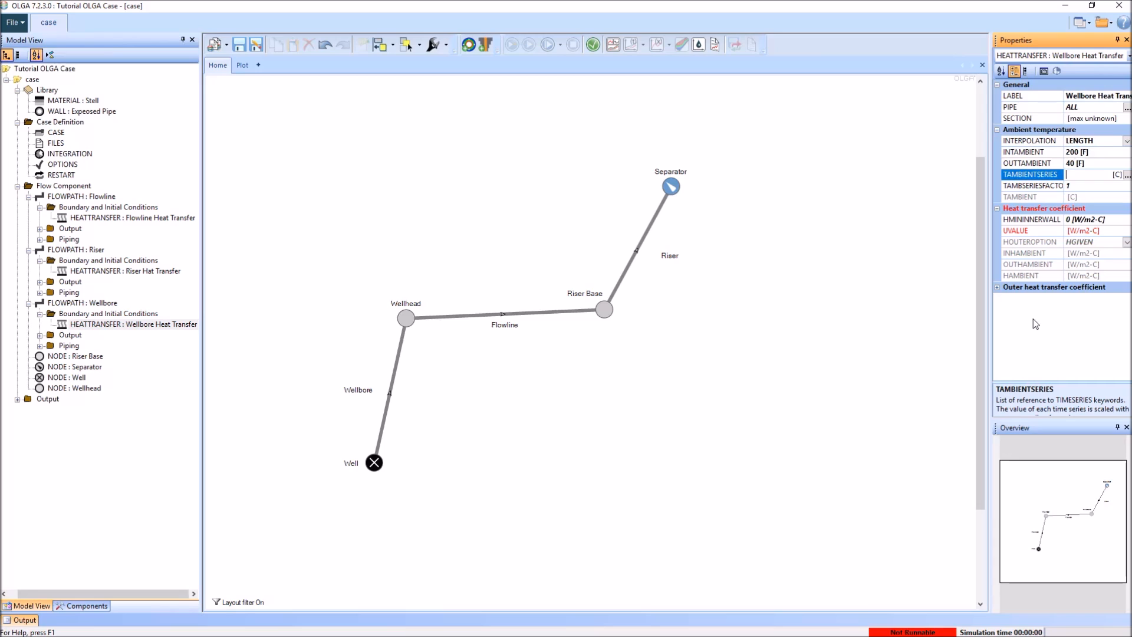
# Set the Wellbore heat transfer's UVALUE to 0.2 Btu/ft2-h-F.
pyautogui.click(1080, 232)
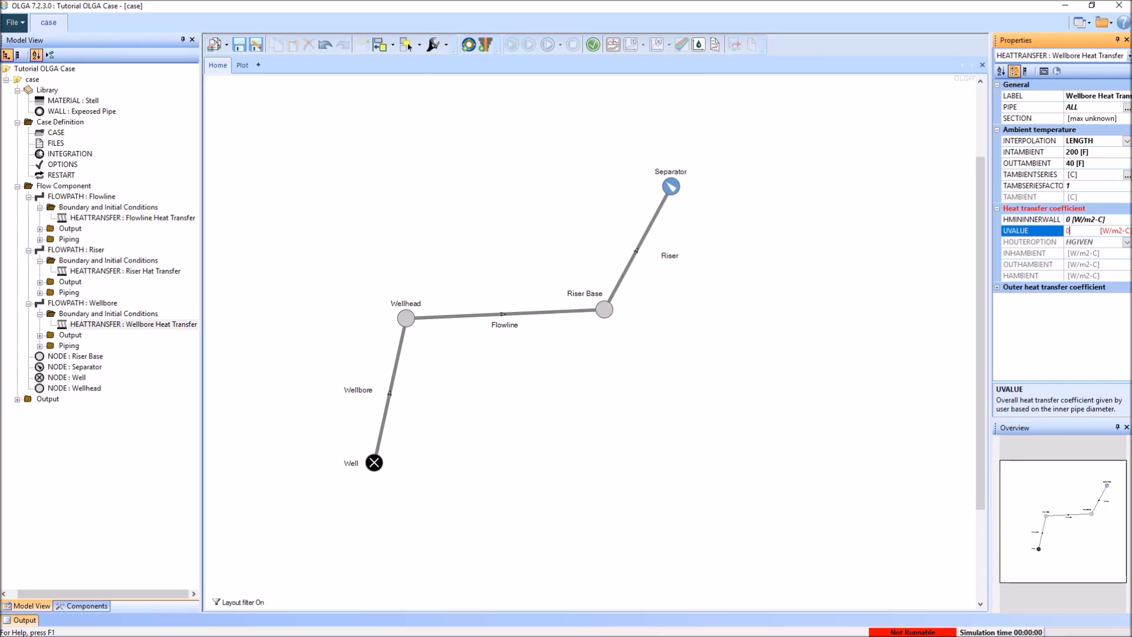
pyautogui.click(1111, 235)
pyautogui.click(1096, 241)
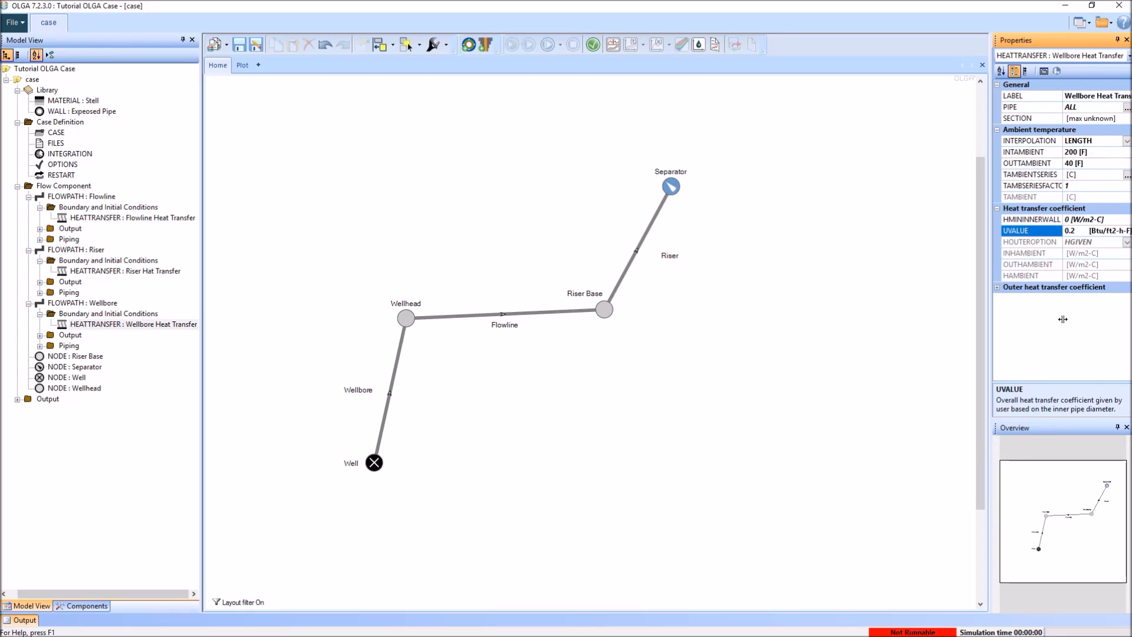
pyautogui.click(757, 380)
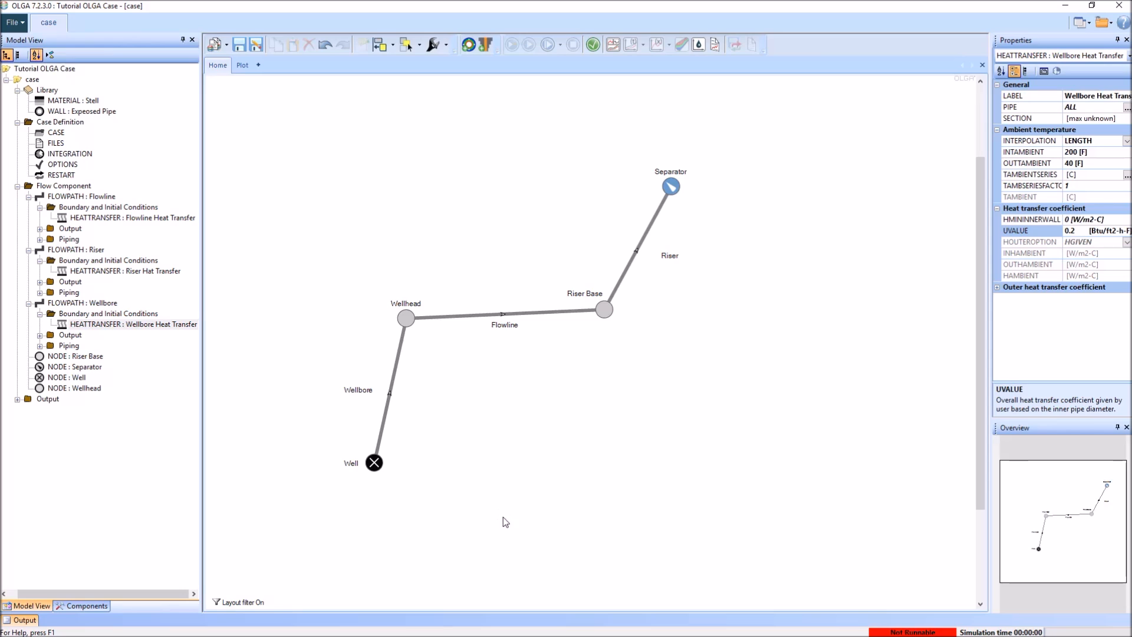
# Add a massflow source to the Wellbore flowpath as a boundary condition.
pyautogui.rightClick(99, 304)
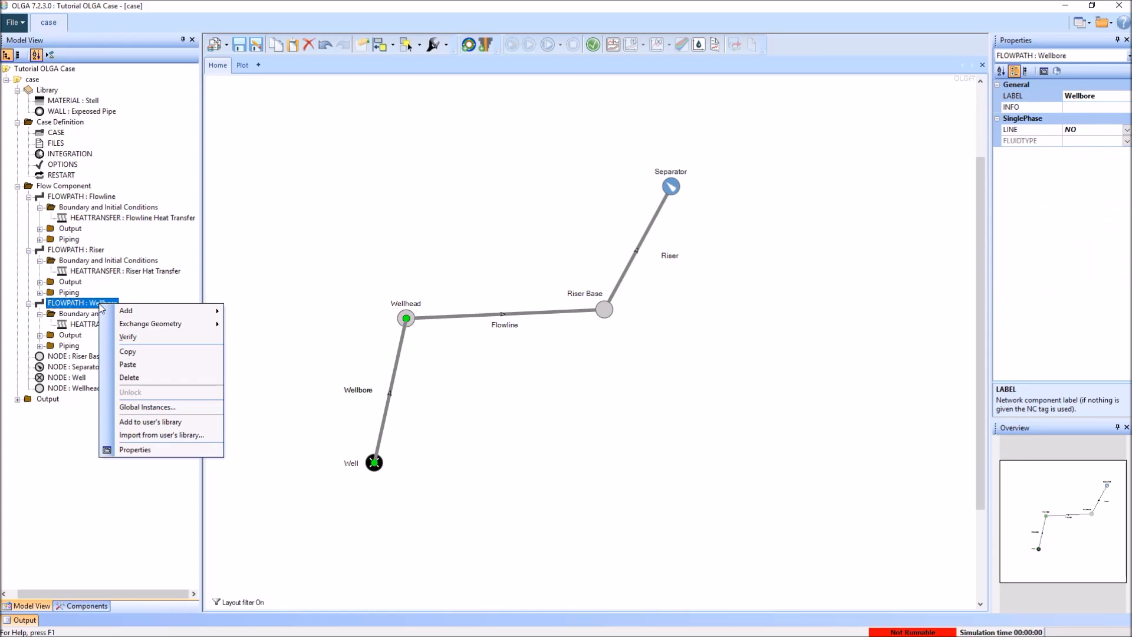
pyautogui.moveTo(152, 311)
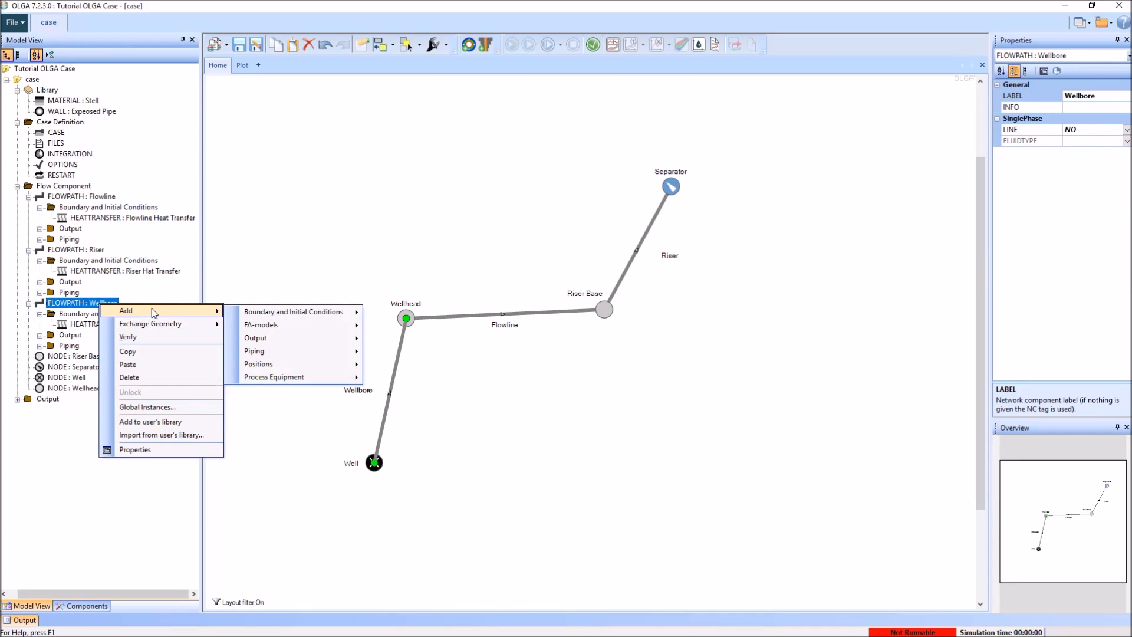
pyautogui.moveTo(307, 319)
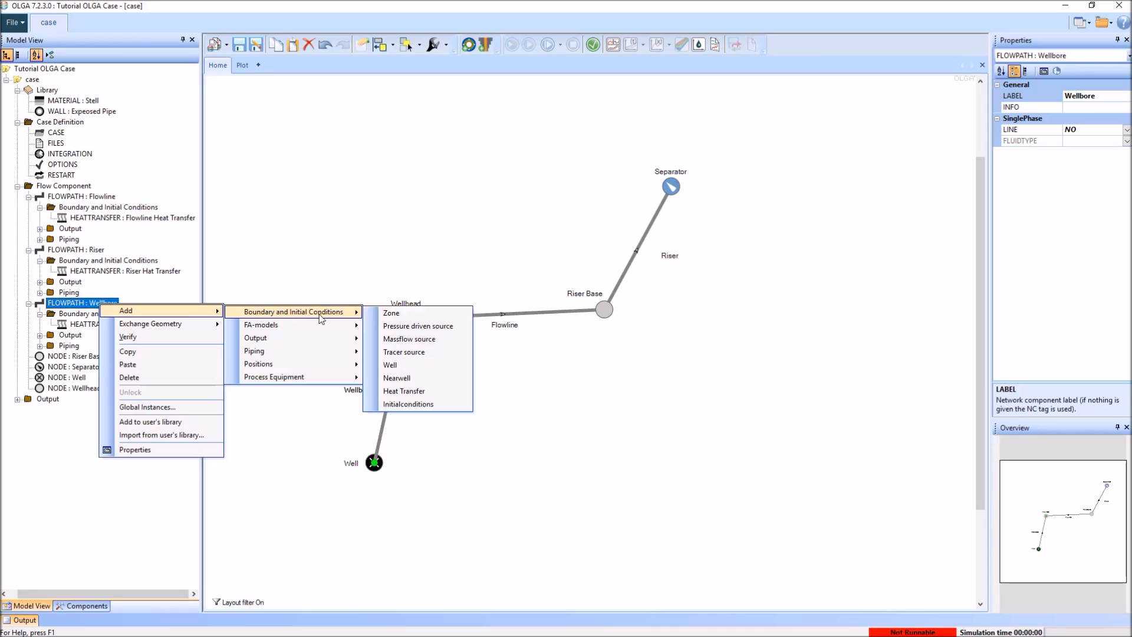
pyautogui.click(437, 346)
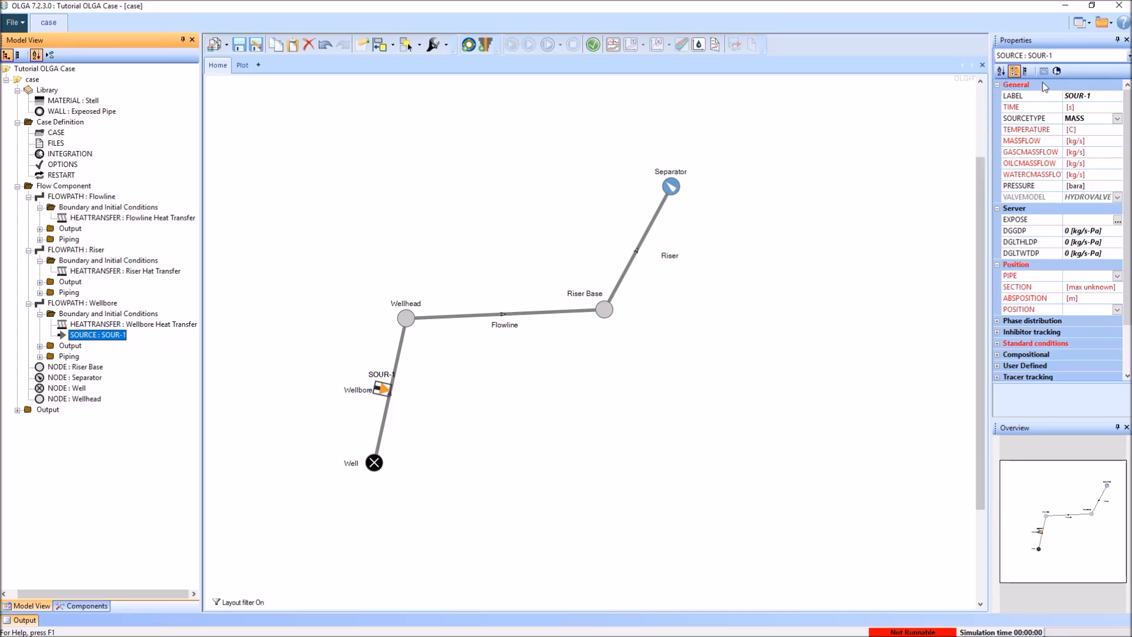
# Set the wellbore source's TIME to 0 s and its TEMPERATURE to 200 F.
pyautogui.click(1074, 107)
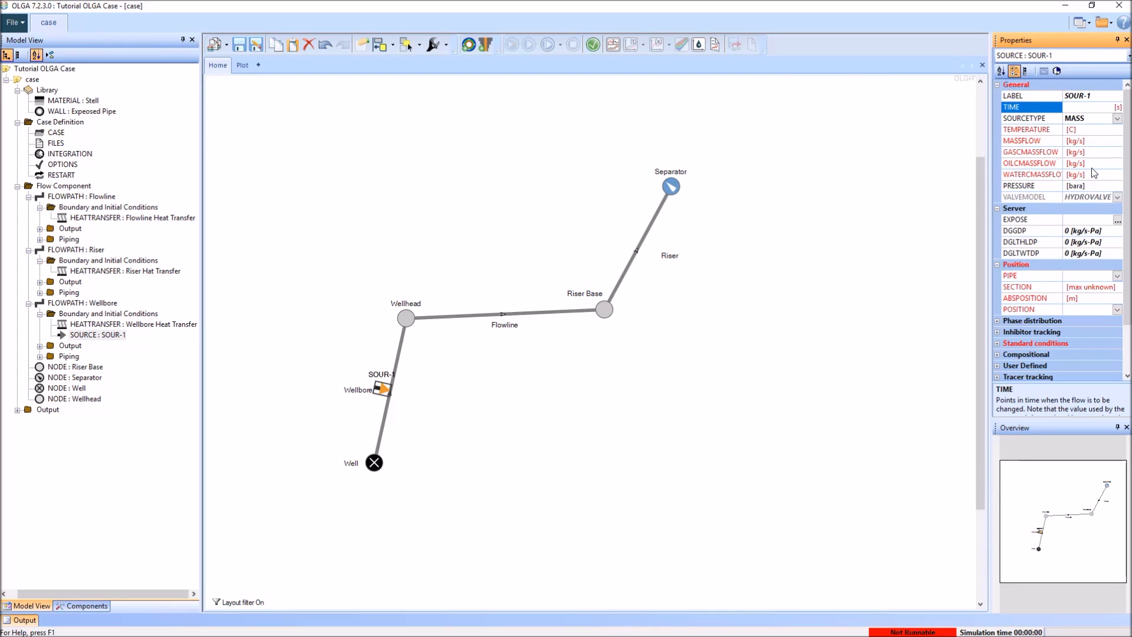
pyautogui.write('0')
pyautogui.click(1090, 130)
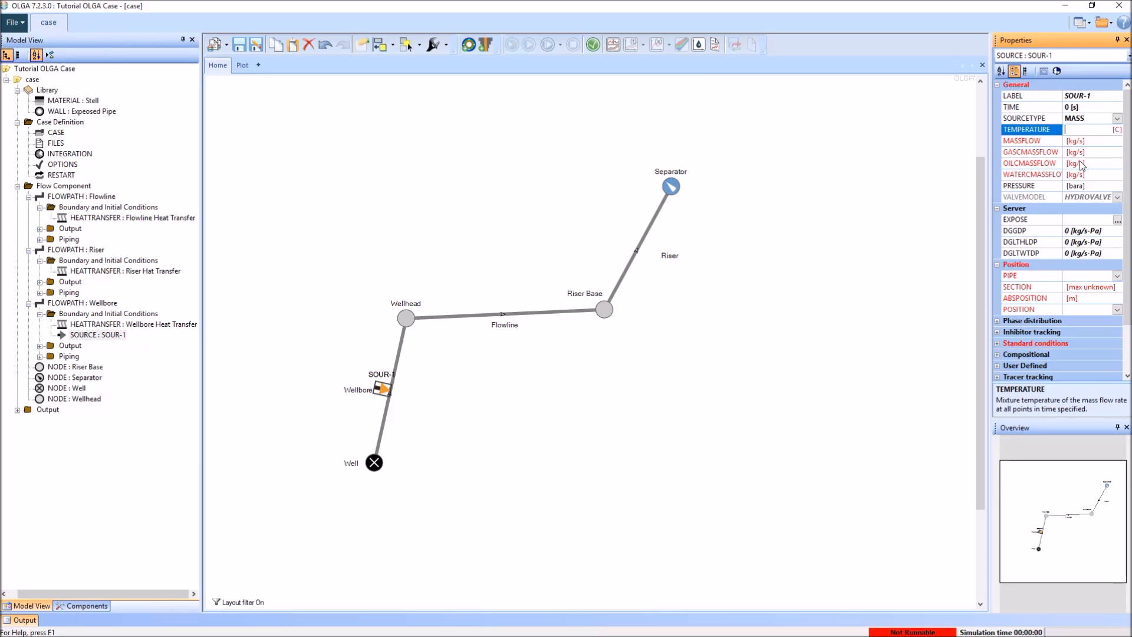
pyautogui.write('200')
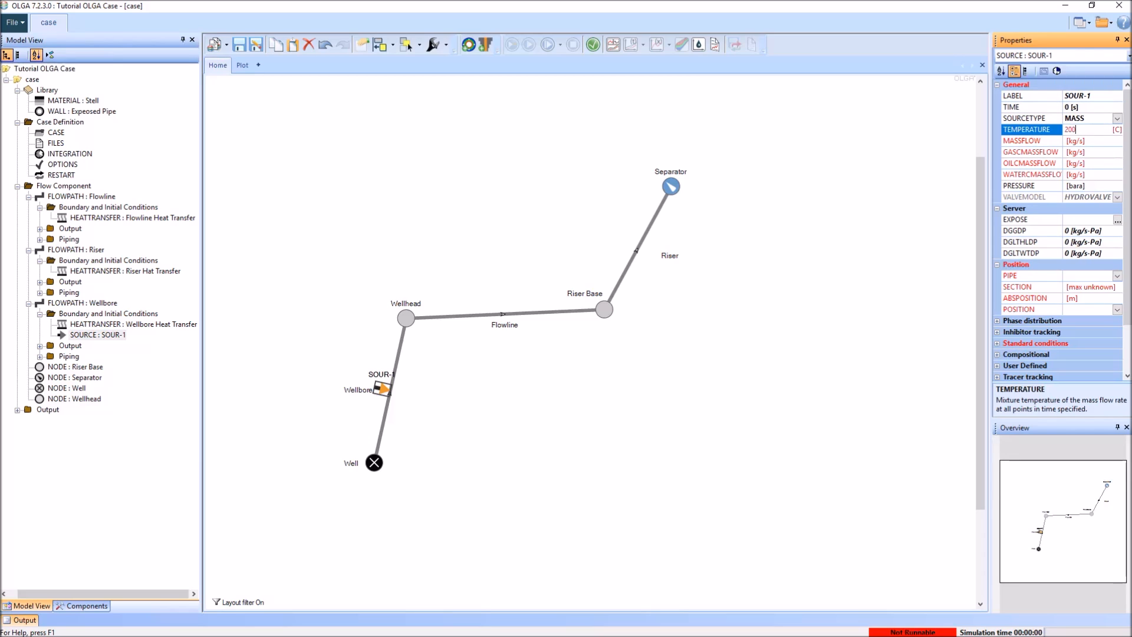
pyautogui.click(1117, 130)
pyautogui.click(1110, 145)
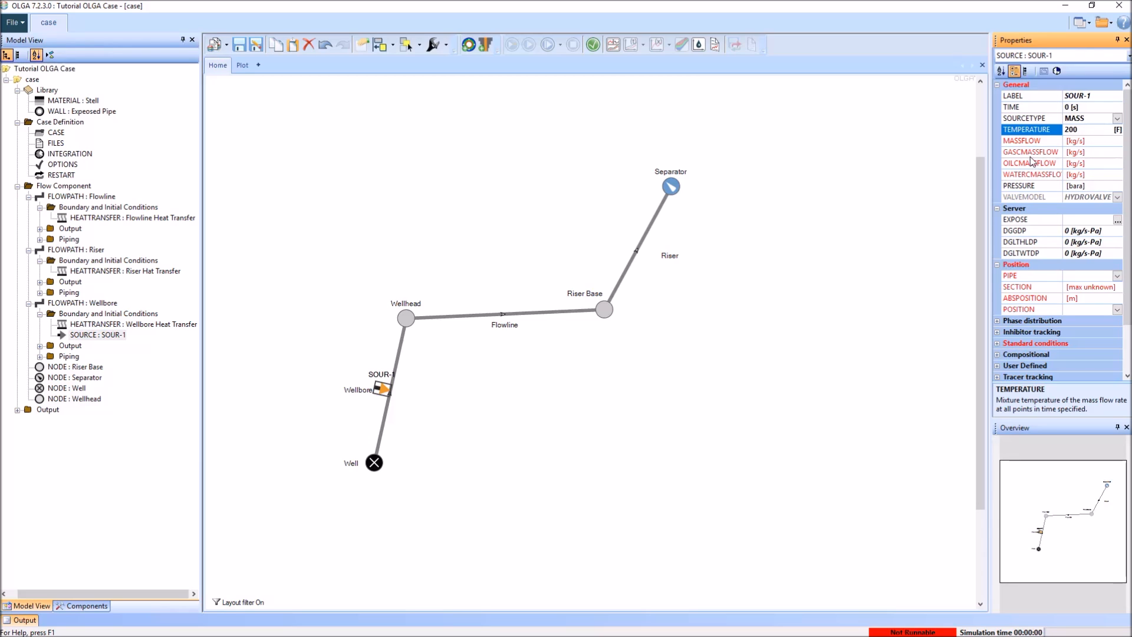
# Set the wellbore source's total MASSFLOW to 20 kg/s.
pyautogui.click(1100, 141)
pyautogui.write('20')
pyautogui.press('Return')
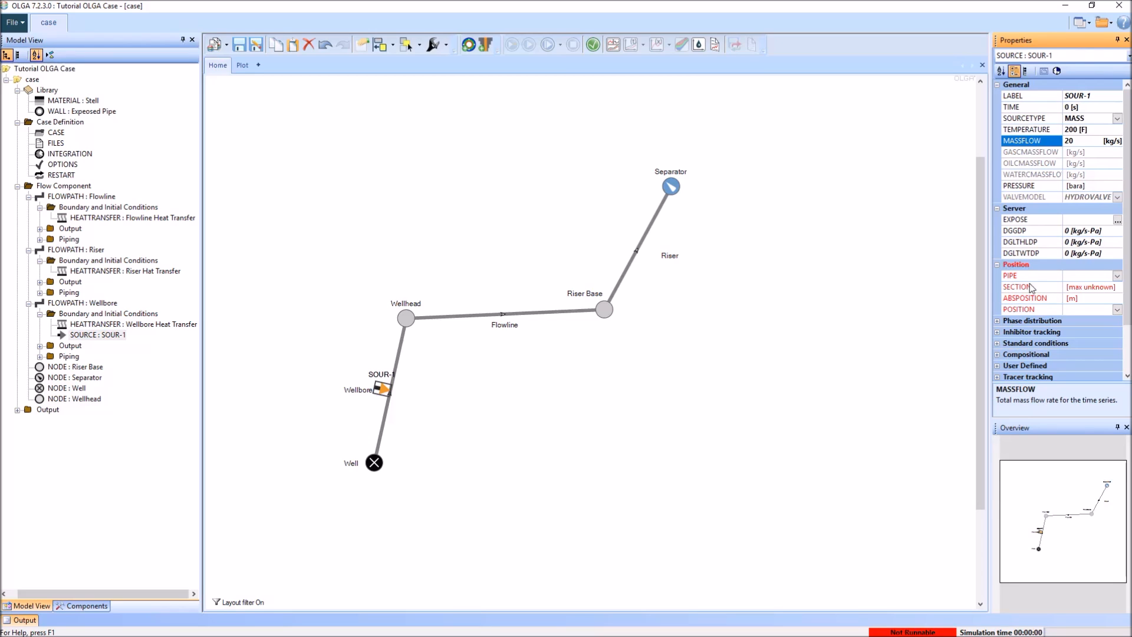
# Position the wellbore source in section 1 of PIPE-1 and expand its phase distribution properties.
pyautogui.click(1119, 277)
pyautogui.click(1118, 277)
pyautogui.click(1088, 287)
pyautogui.click(1077, 287)
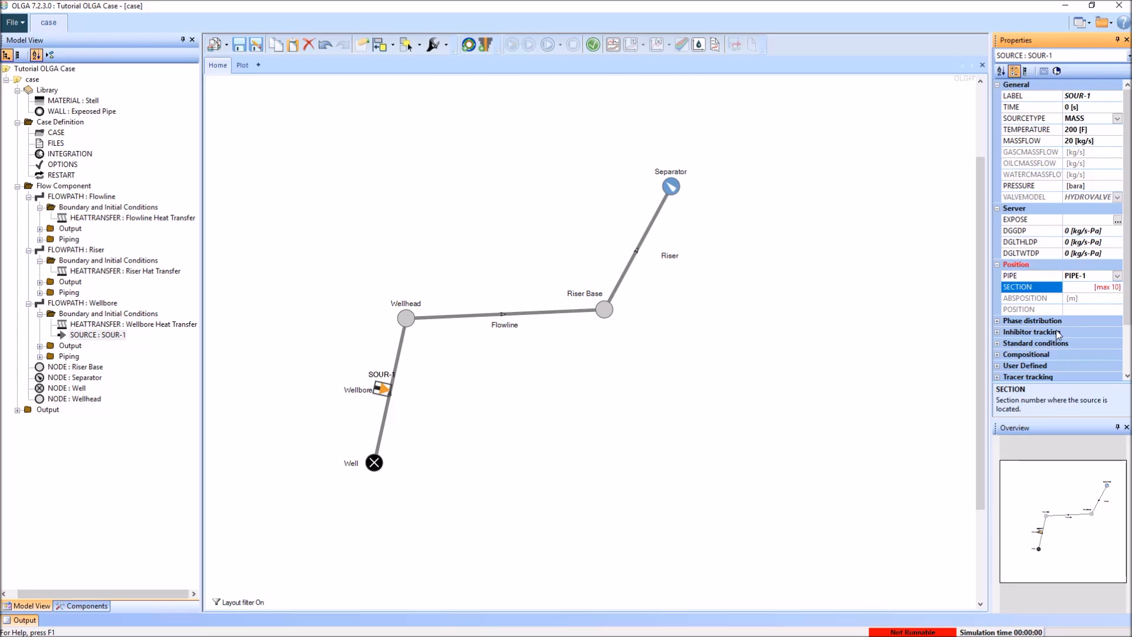
pyautogui.write('1')
pyautogui.press('Return')
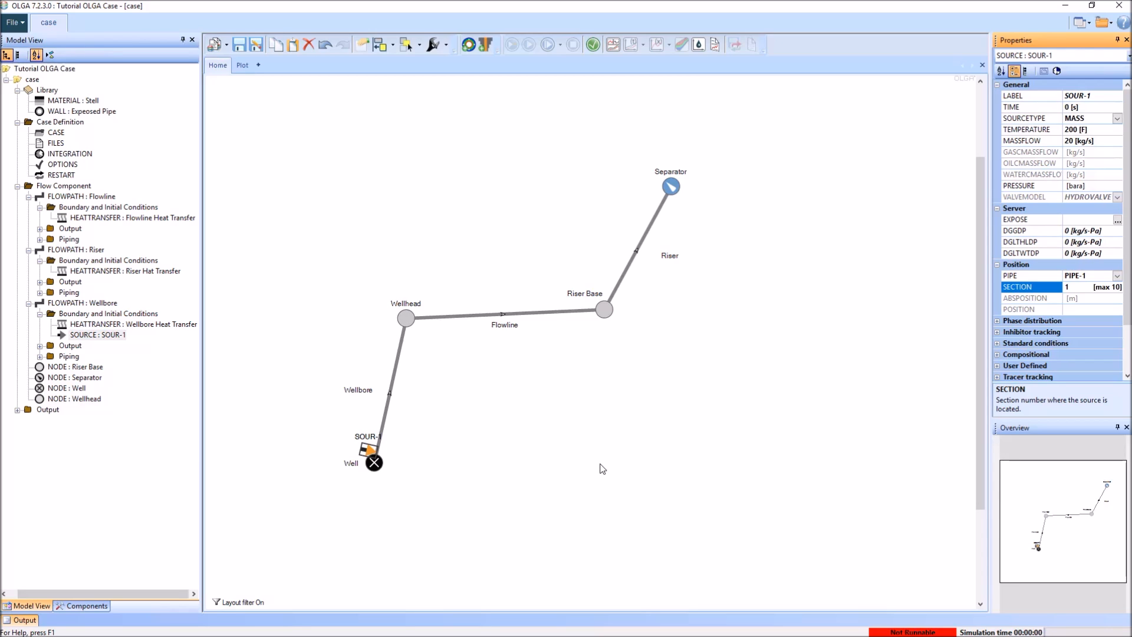
pyautogui.click(997, 321)
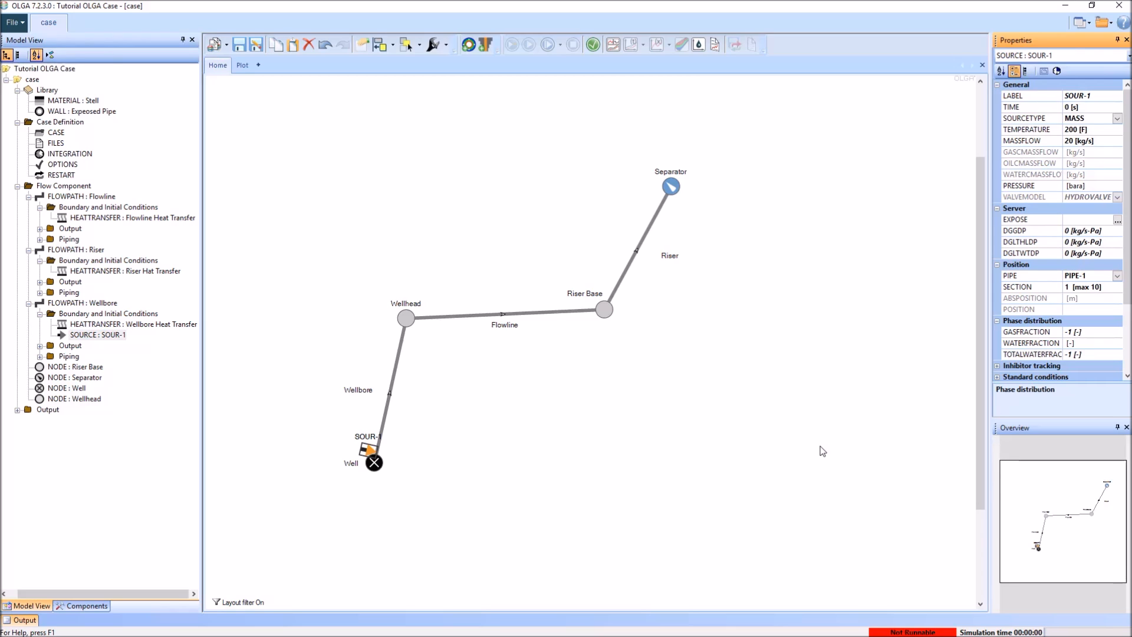
pyautogui.click(500, 442)
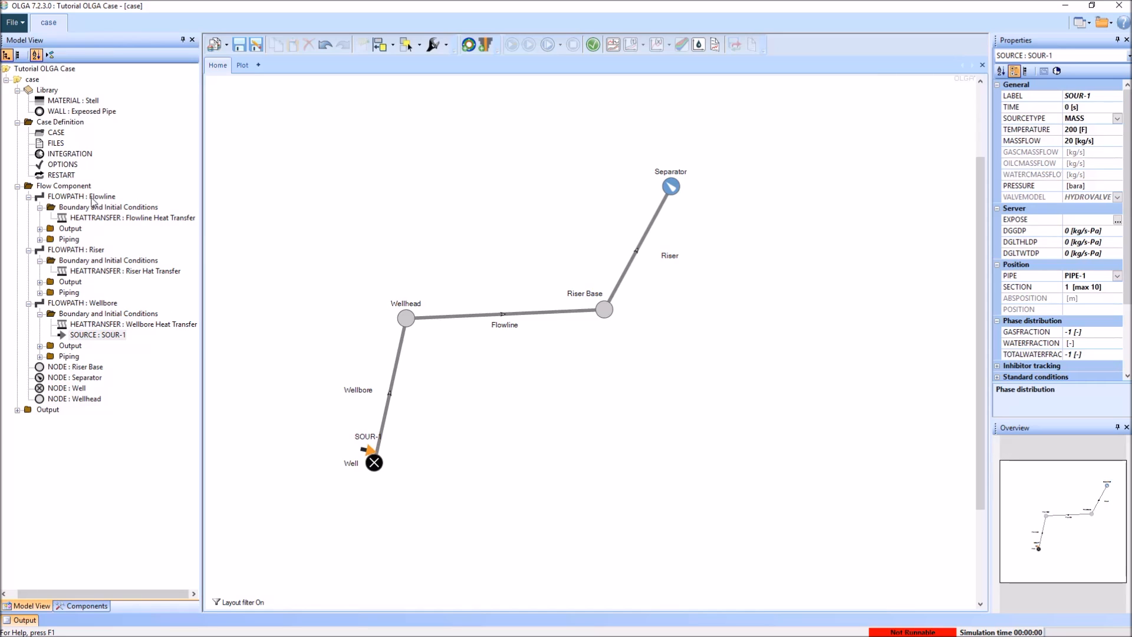
# Assign the BLACKOILWITHWATER fluid to the Flowline's BRANCH.
pyautogui.click(92, 198)
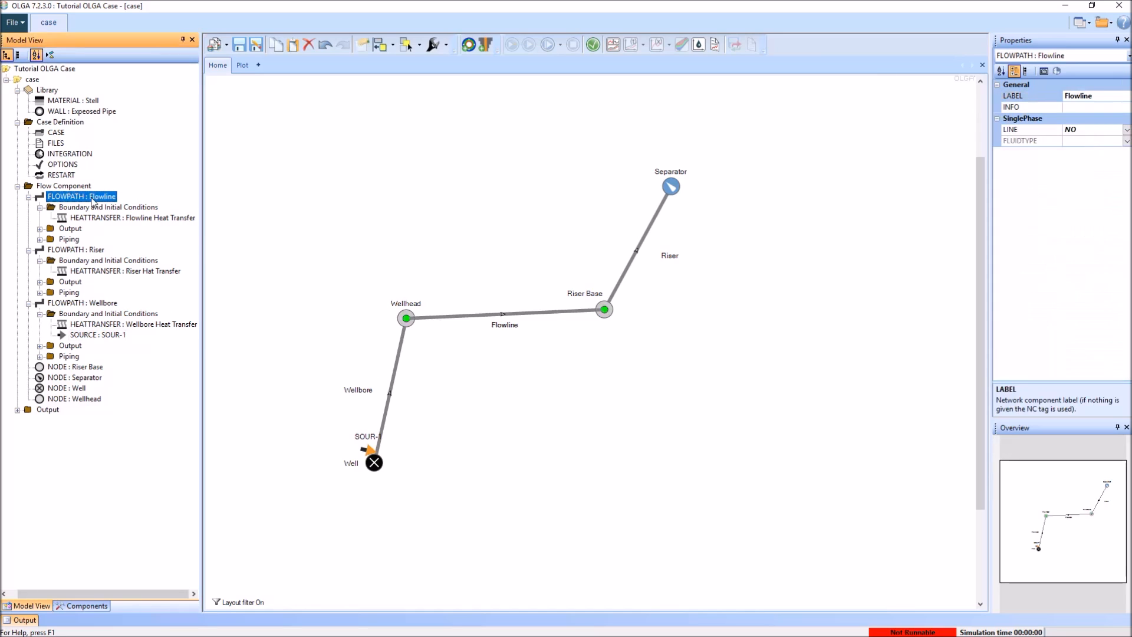
pyautogui.click(40, 239)
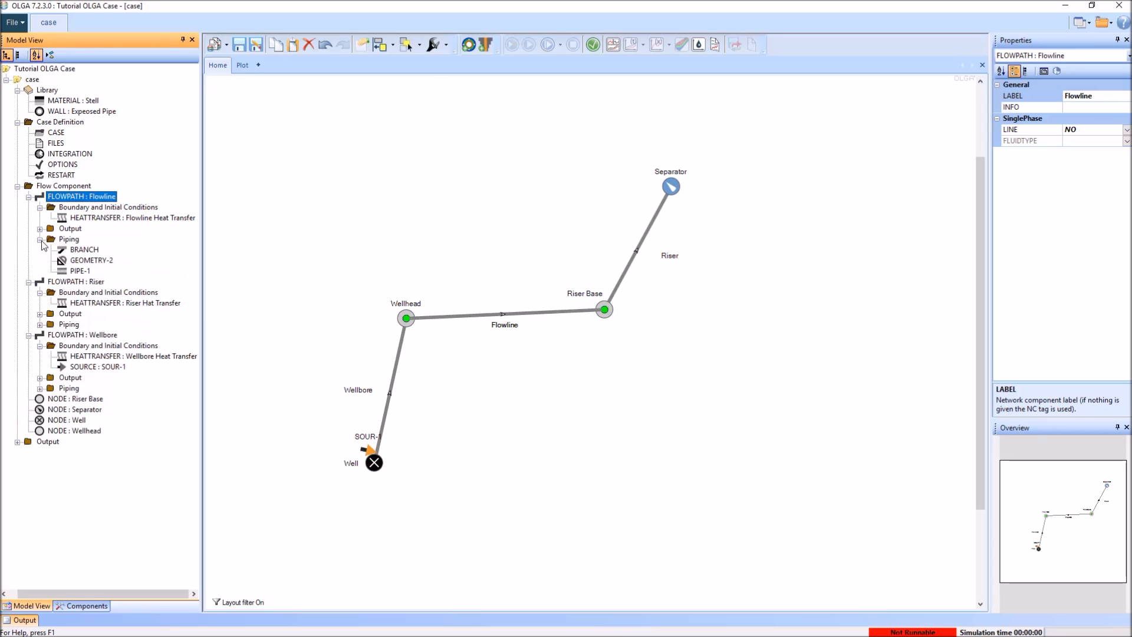
pyautogui.click(88, 250)
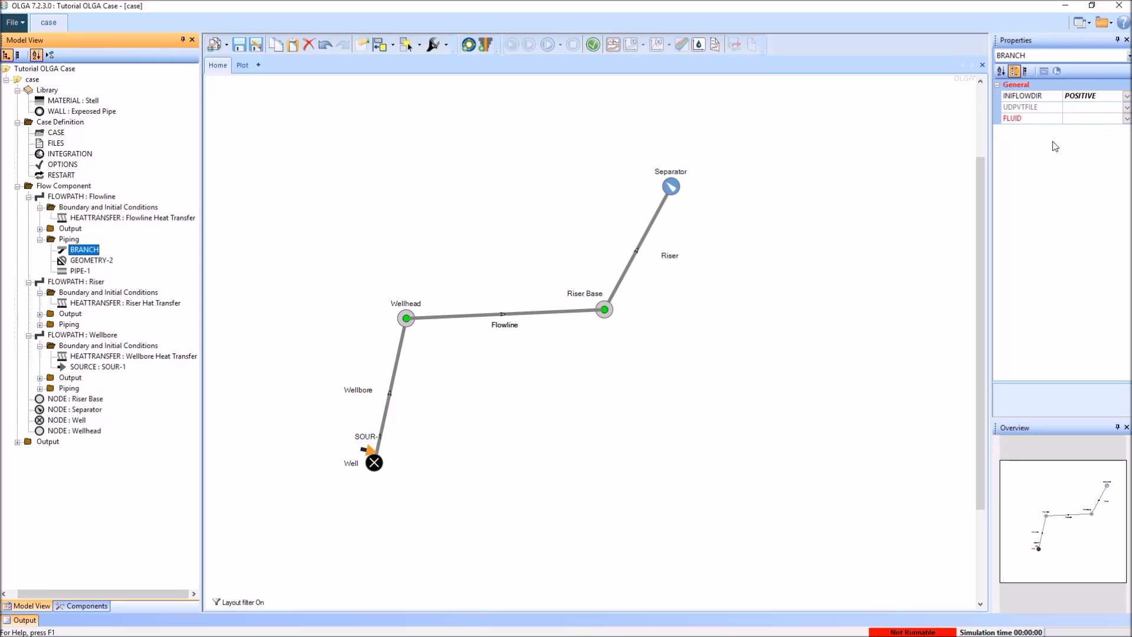
pyautogui.click(1126, 119)
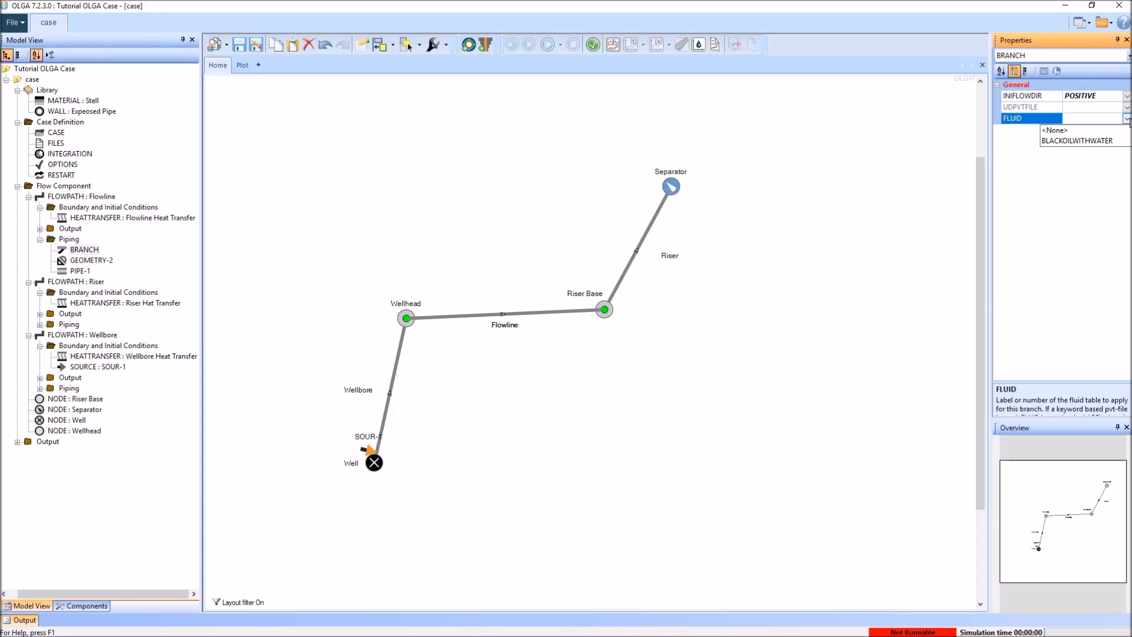
pyautogui.click(1101, 141)
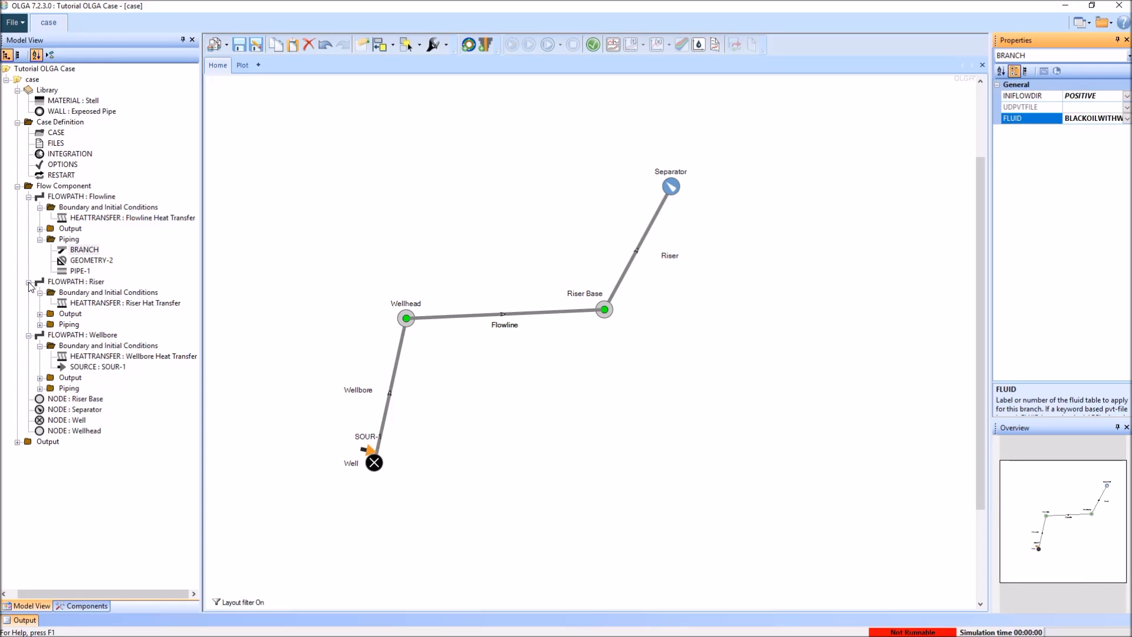
# Assign the BLACKOILWITHWATER fluid to the Riser's BRANCH.
pyautogui.click(40, 324)
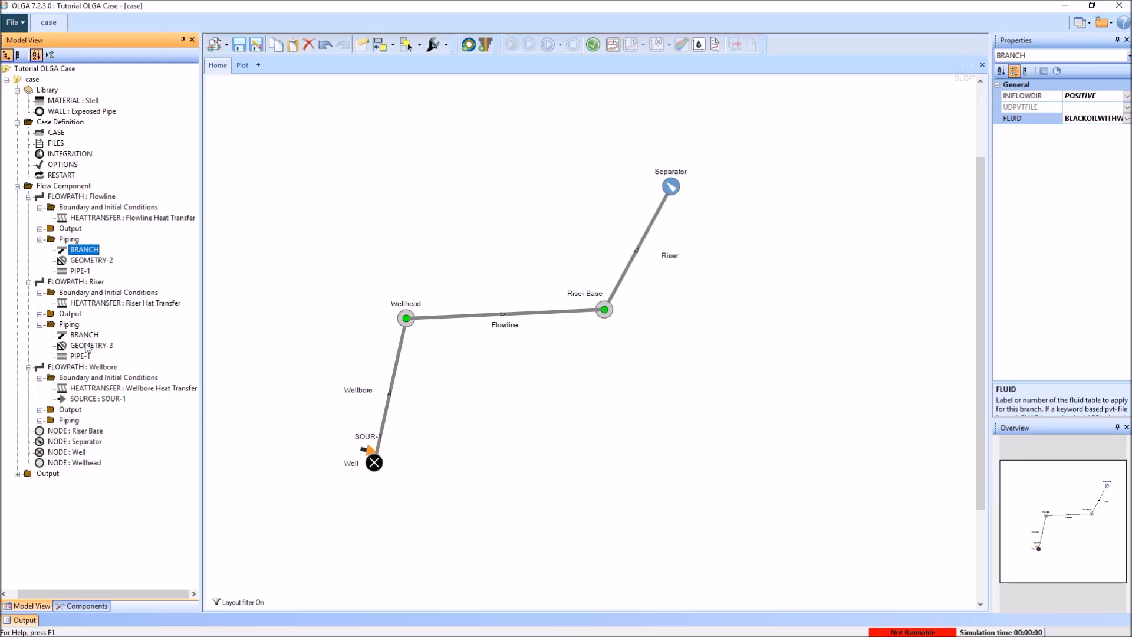
pyautogui.click(84, 335)
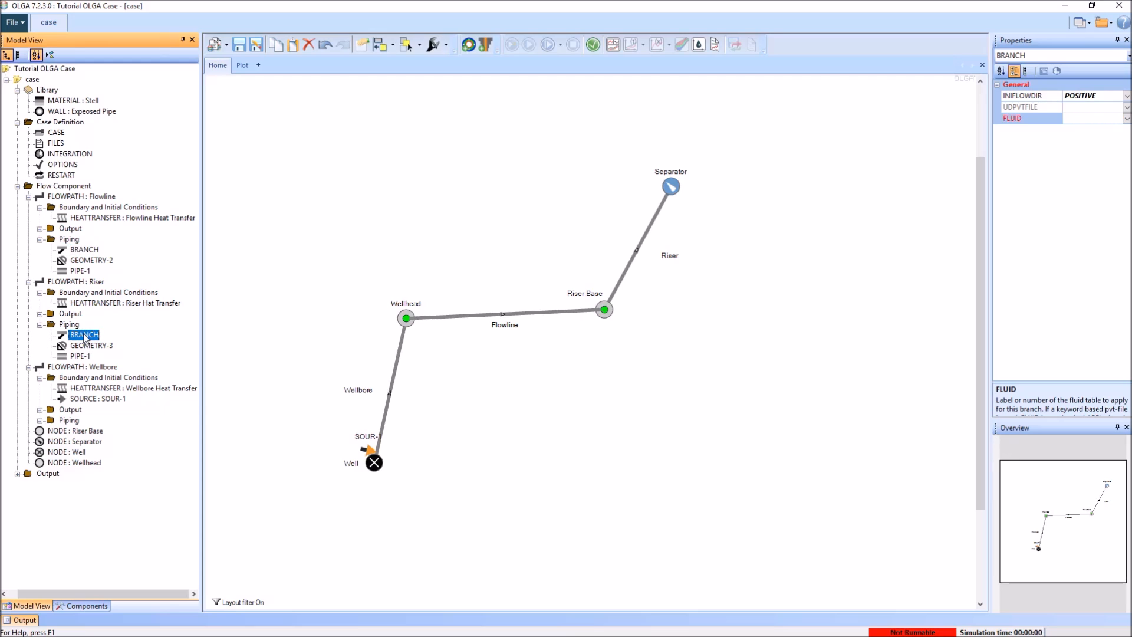
pyautogui.click(1126, 118)
pyautogui.click(1087, 141)
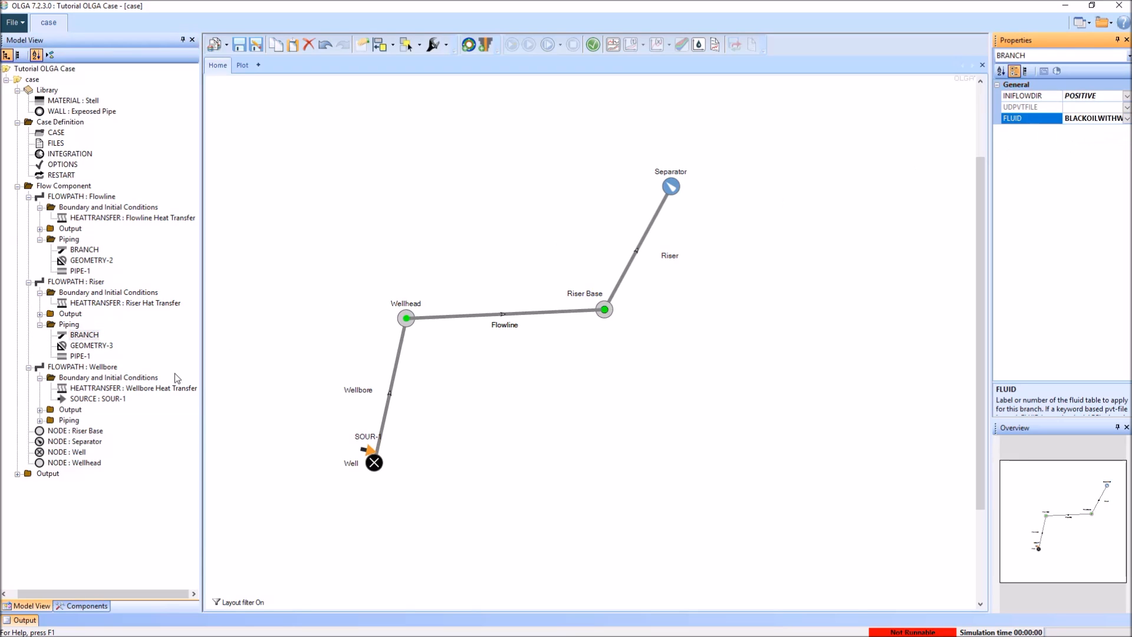
# Assign the BLACKOILWITHWATER fluid to the Wellbore's BRANCH.
pyautogui.click(40, 420)
pyautogui.click(80, 452)
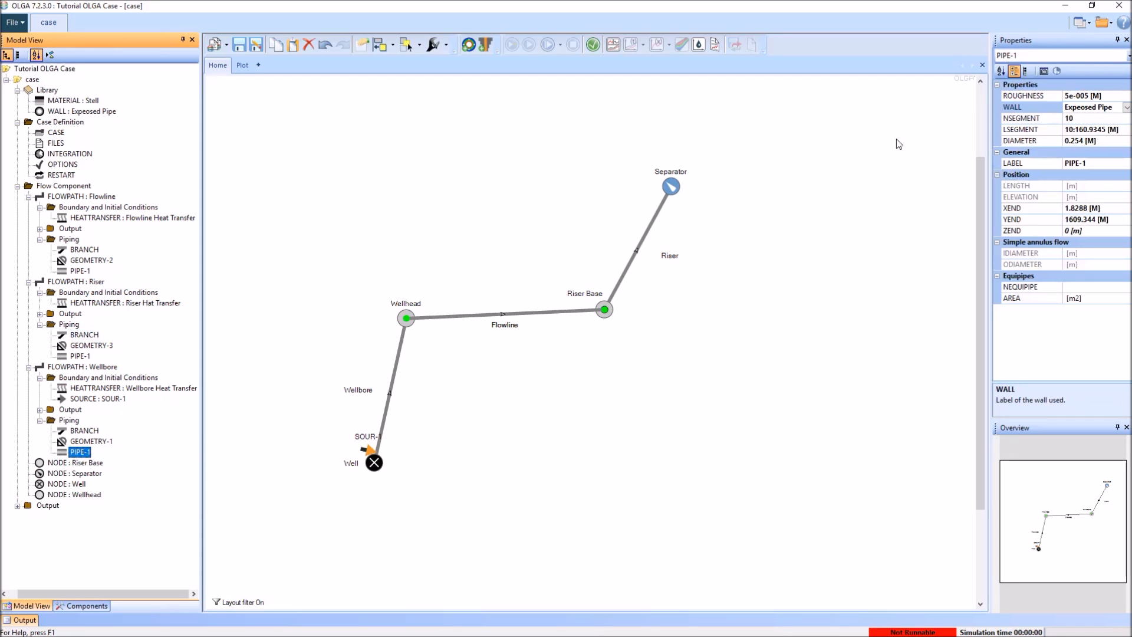
pyautogui.click(84, 431)
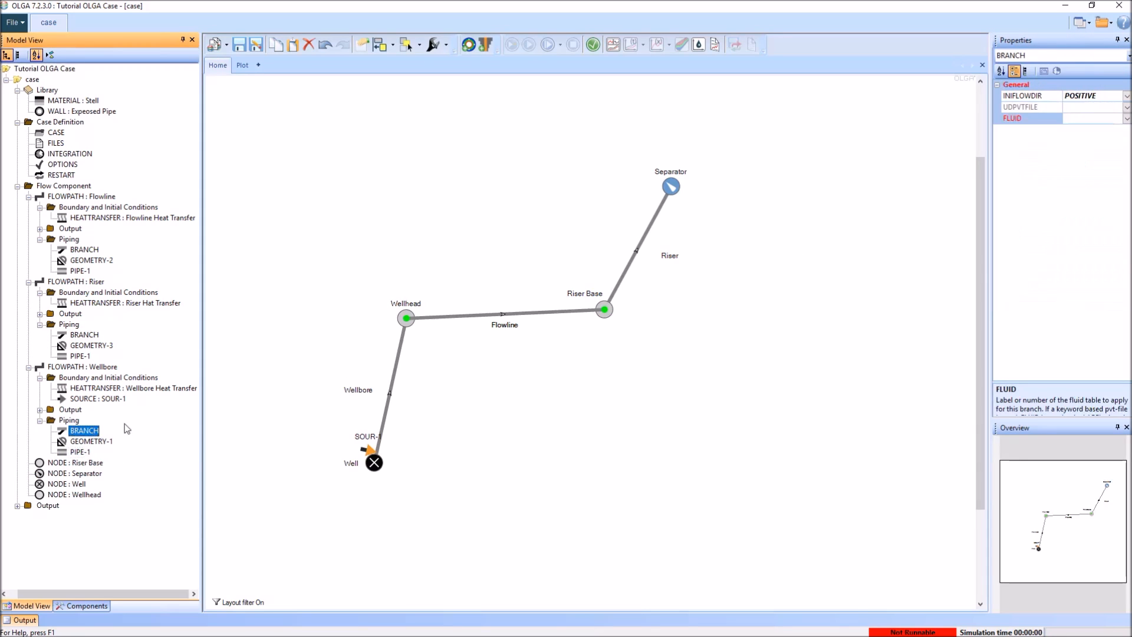
pyautogui.click(1126, 118)
pyautogui.click(1091, 141)
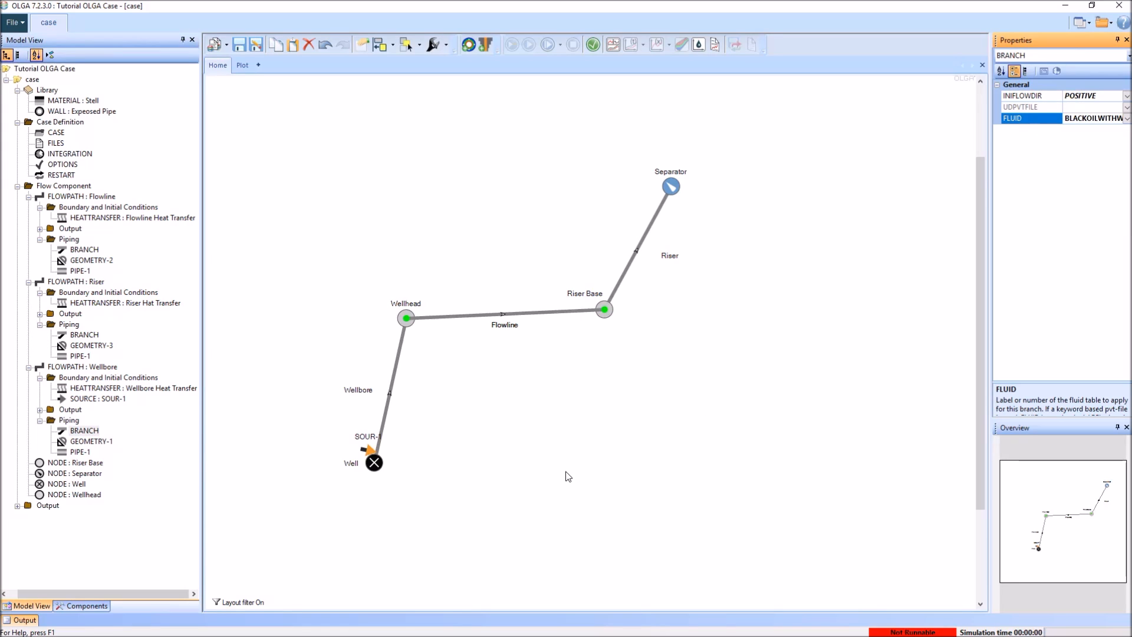
# Set the Separator node's temperature to 80 F in its pressure conditions.
pyautogui.click(524, 477)
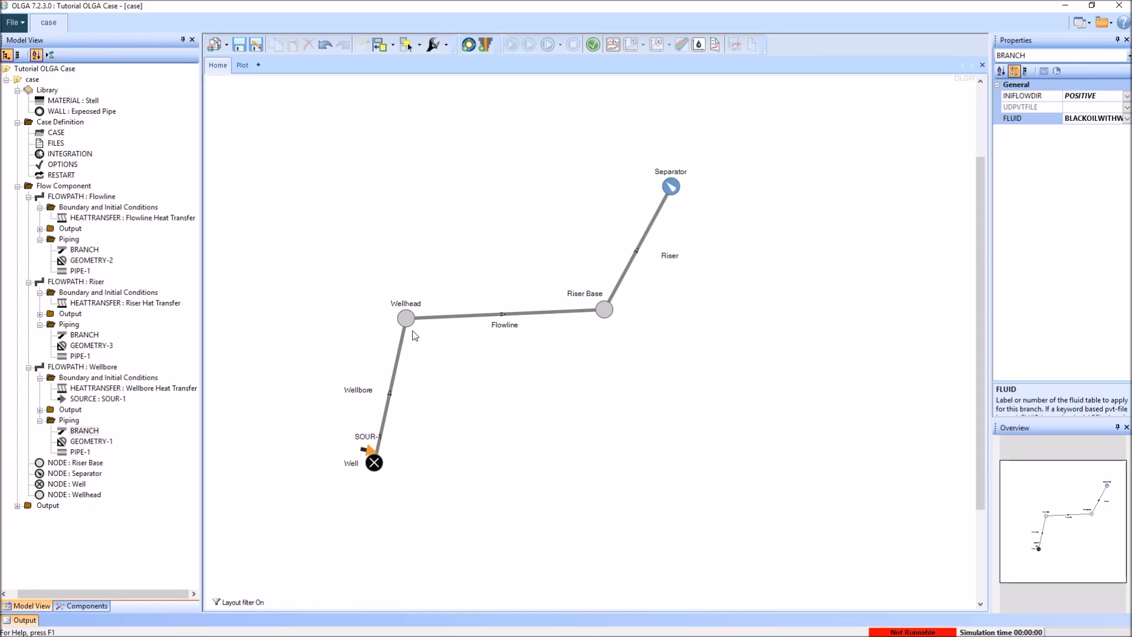
pyautogui.click(361, 443)
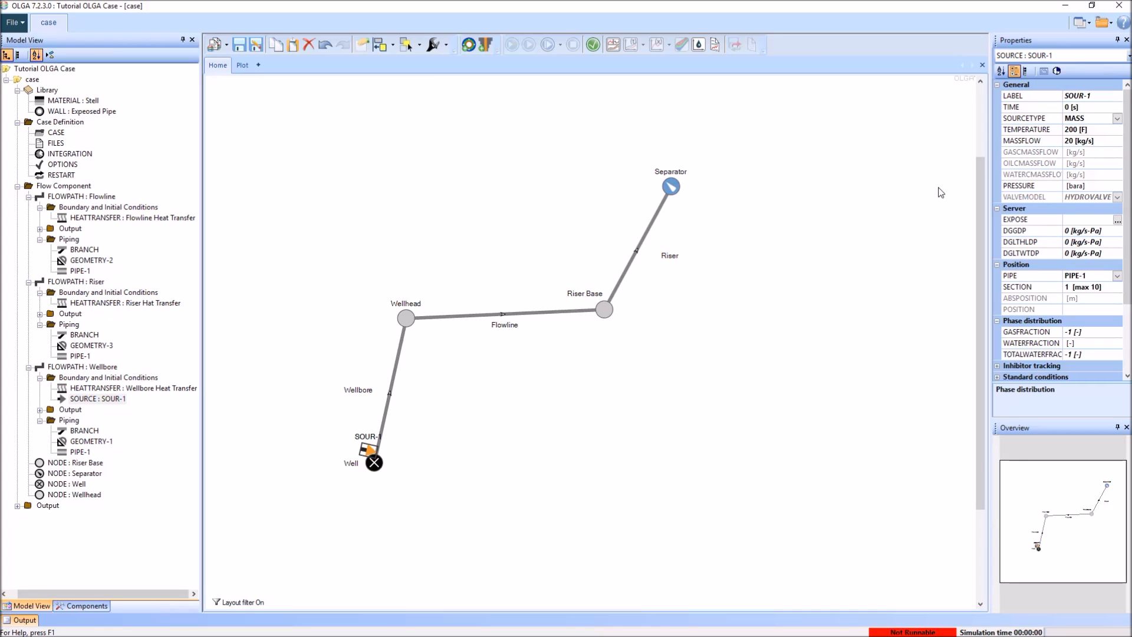
pyautogui.click(679, 171)
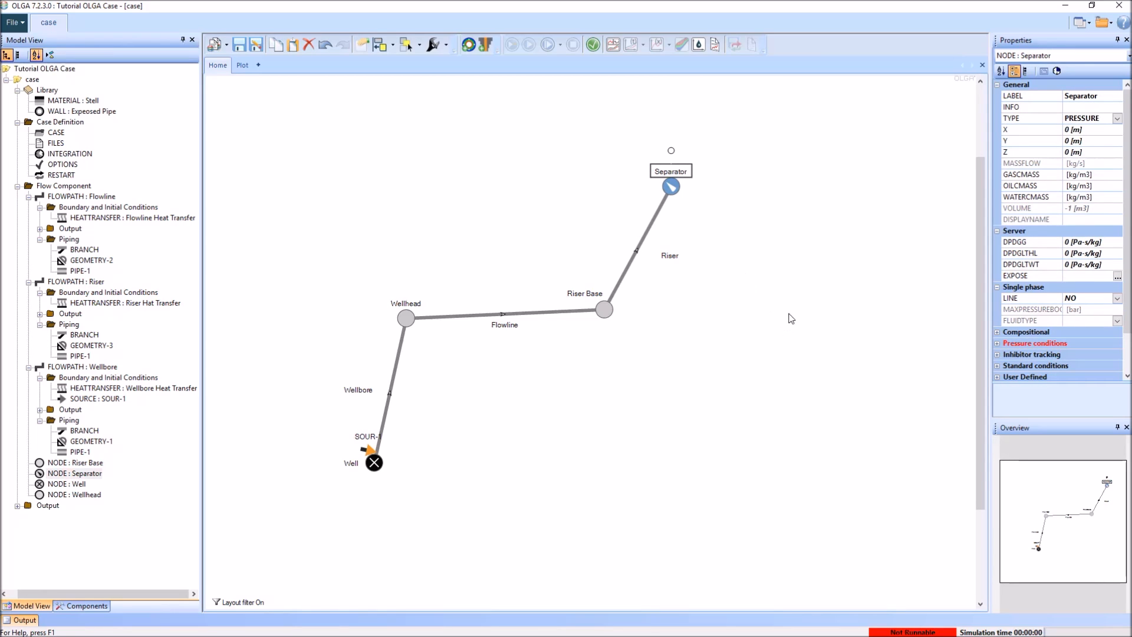
pyautogui.click(998, 344)
pyautogui.scroll(-3, 1070, 352)
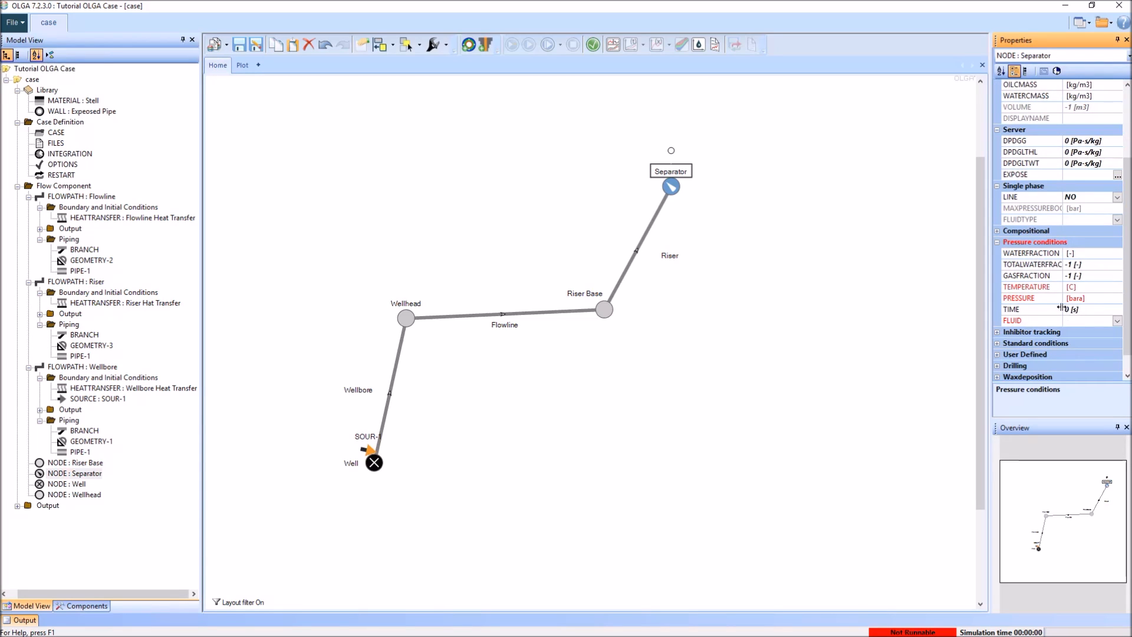
pyautogui.click(1094, 287)
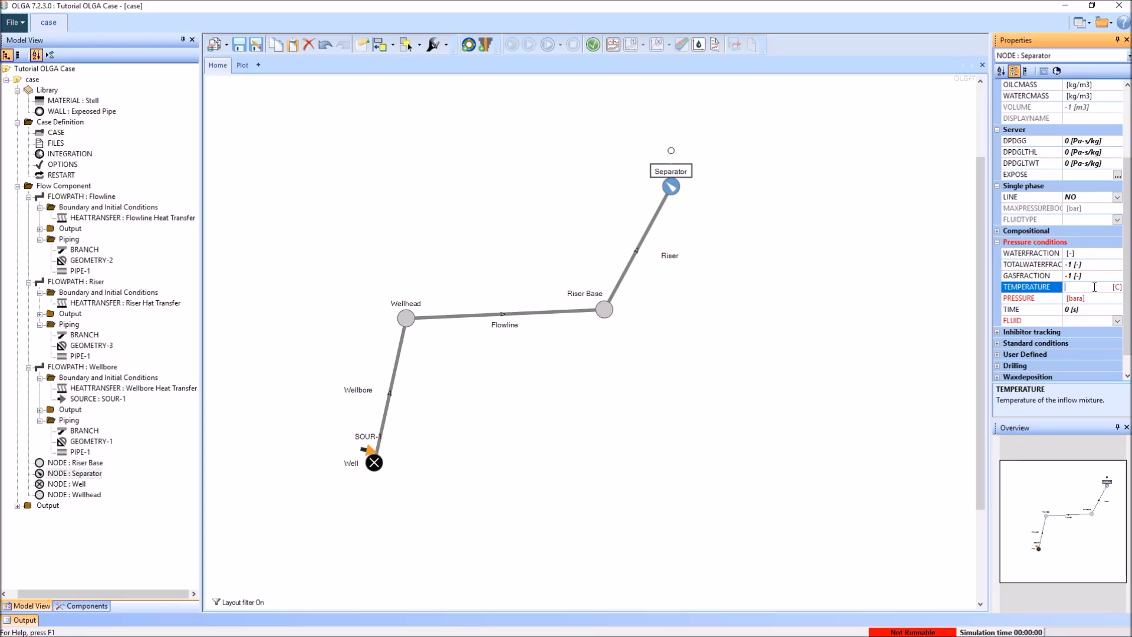
pyautogui.write('80')
pyautogui.click(1117, 287)
pyautogui.click(1116, 304)
# Set the Separator node's pressure to 300 psia and assign it the BLACKOILWITHWATER fluid.
pyautogui.click(1089, 298)
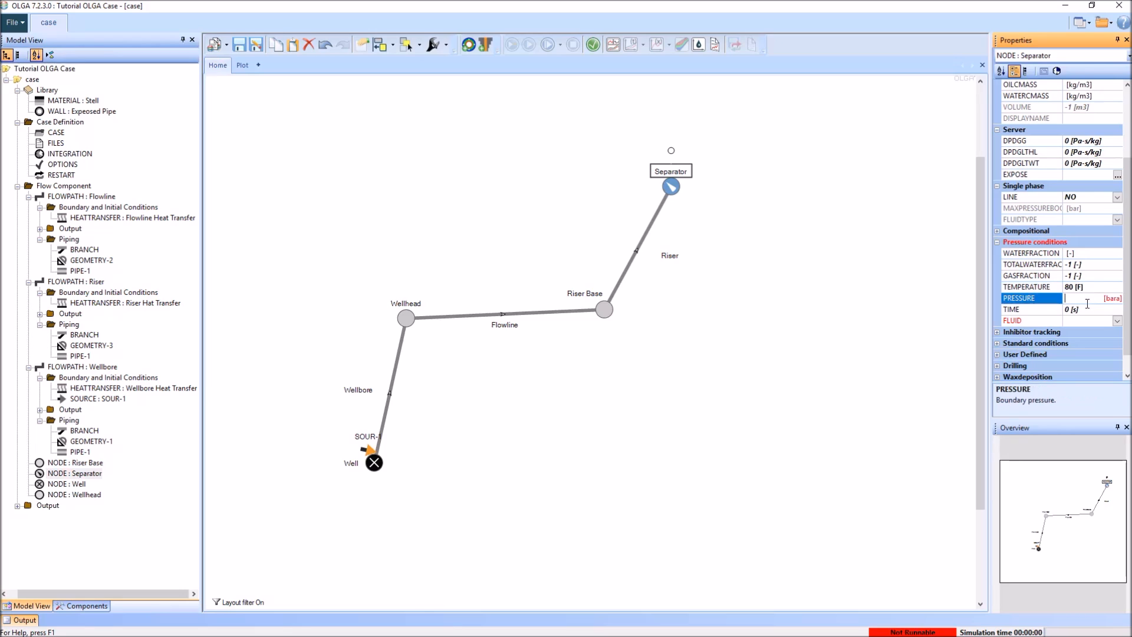
pyautogui.write('300')
pyautogui.click(1112, 298)
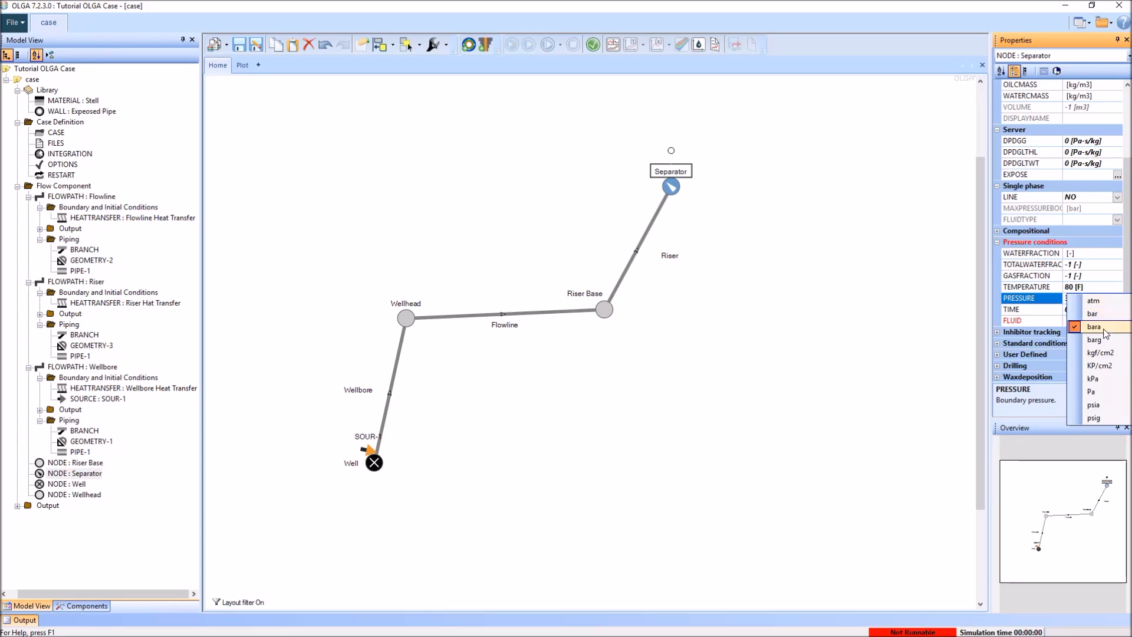
pyautogui.click(1107, 405)
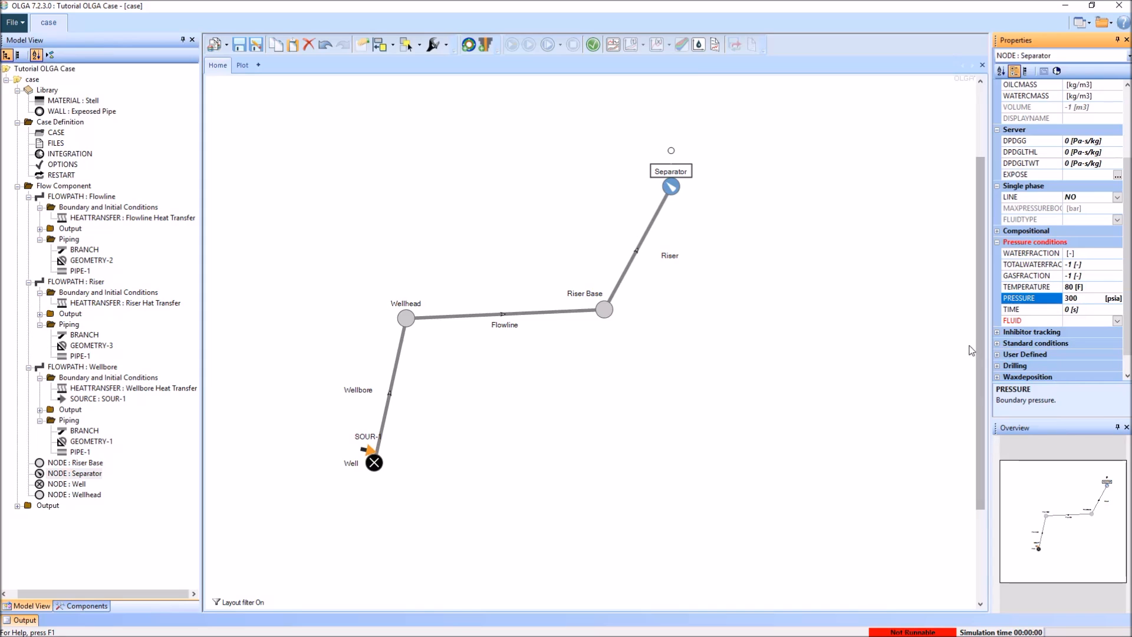
pyautogui.click(1116, 321)
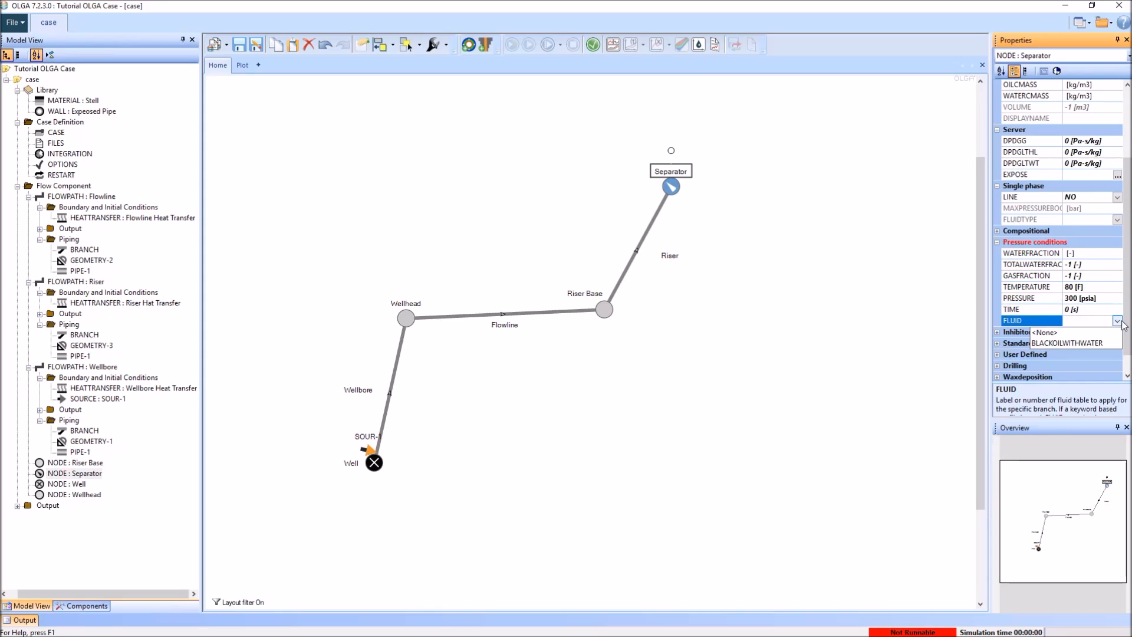
pyautogui.click(1056, 343)
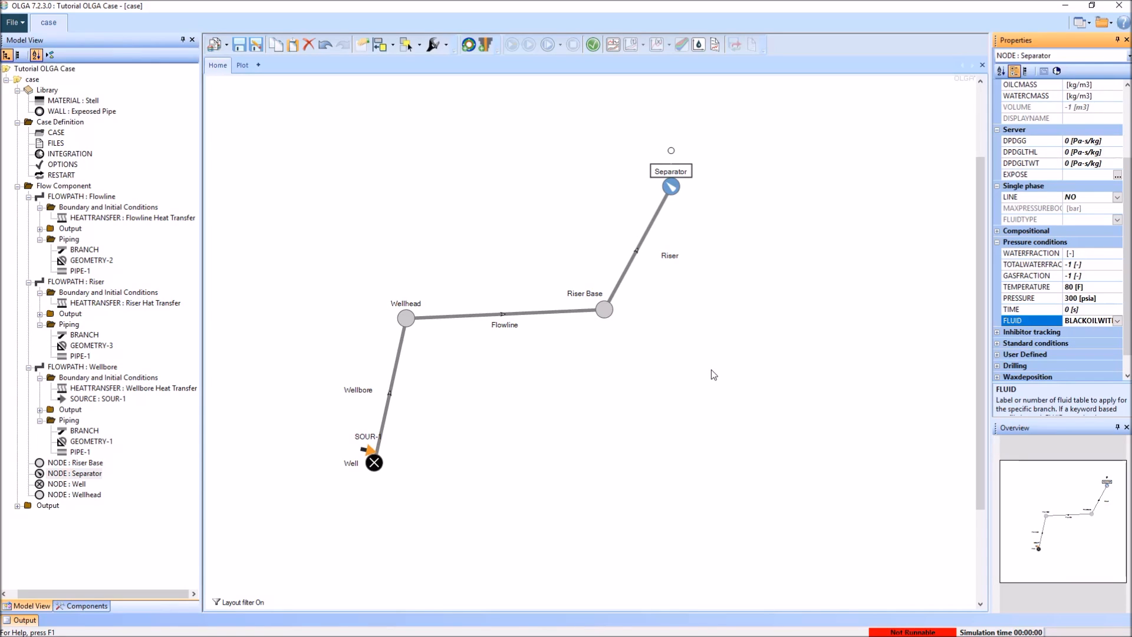
pyautogui.click(648, 394)
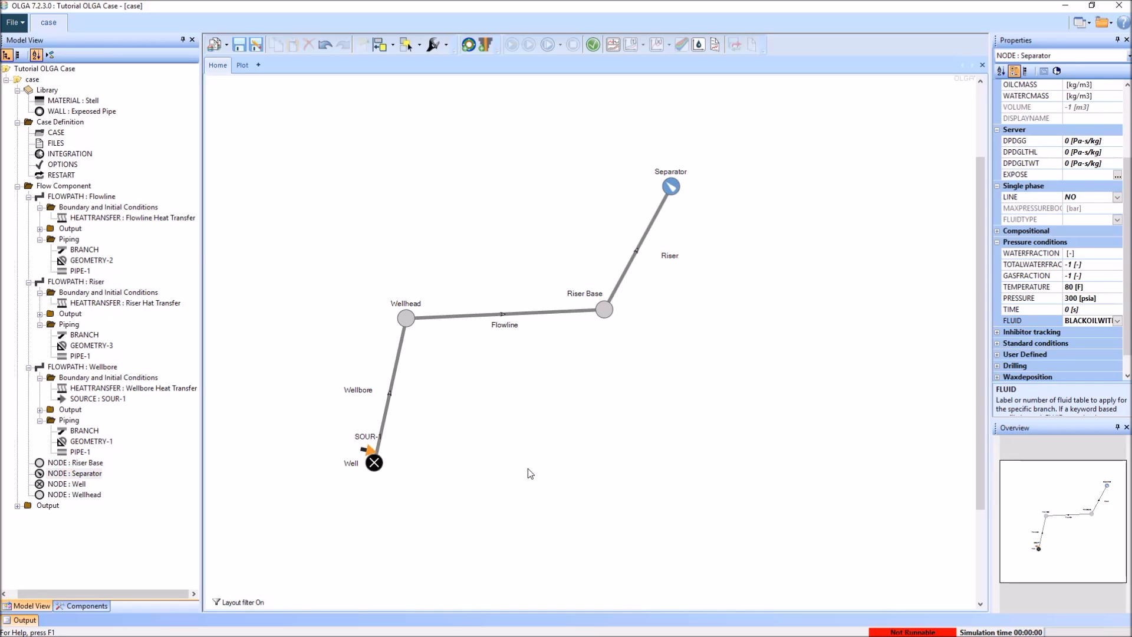
pyautogui.click(690, 177)
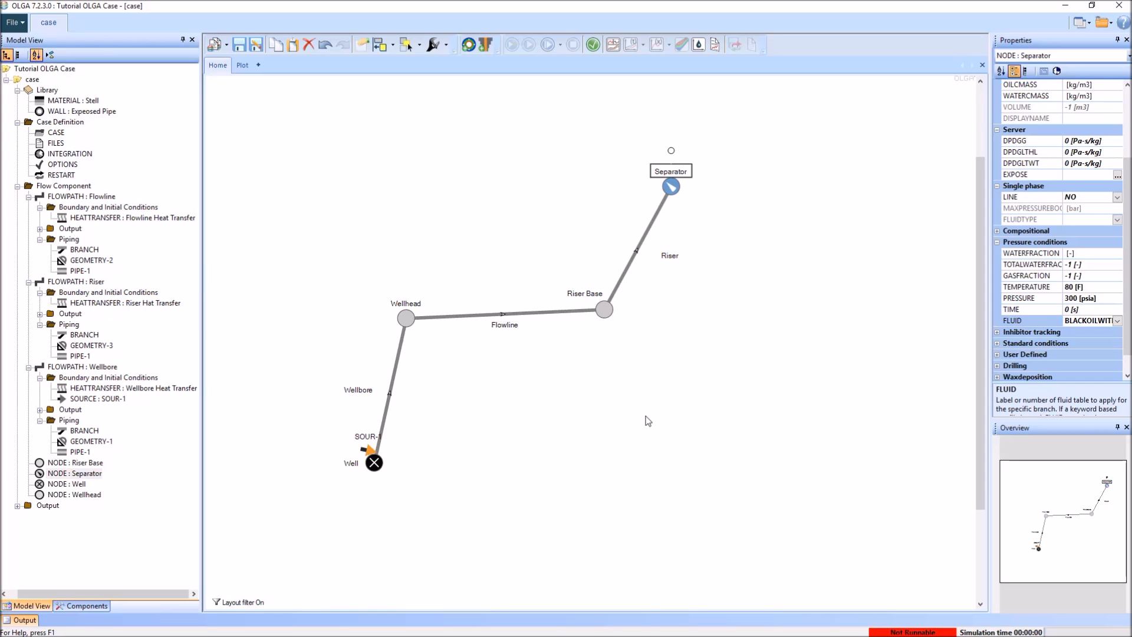
pyautogui.click(793, 328)
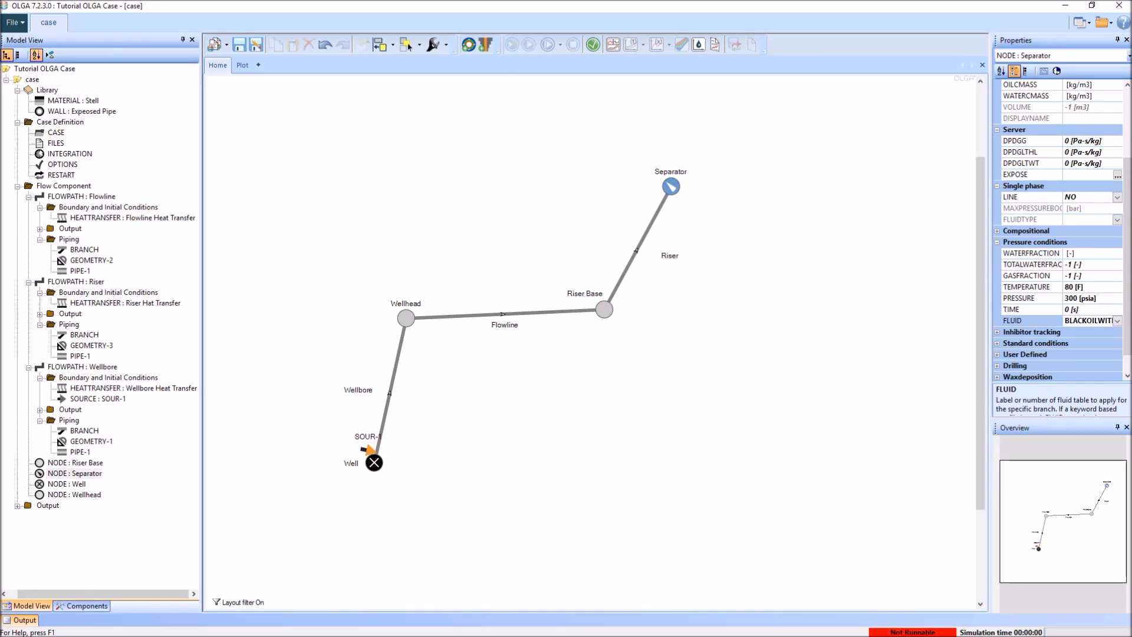
# Verify the case and assign the BLACKOILWITHWATER fluid to the incomplete Wellhead and Riser Base nodes.
pyautogui.click(593, 46)
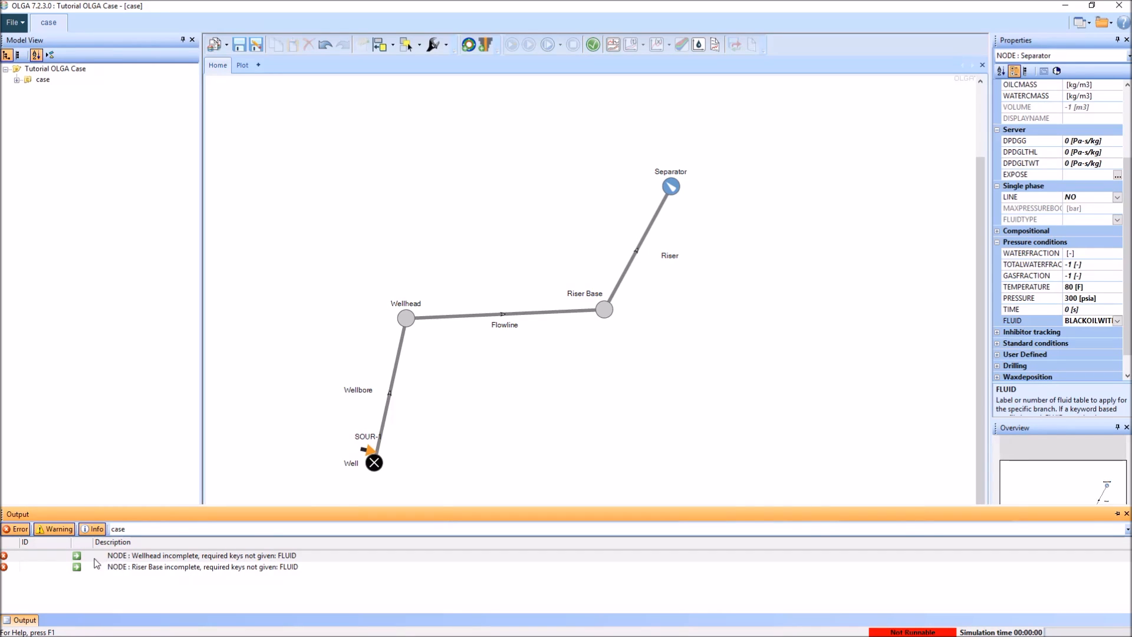
pyautogui.click(190, 560)
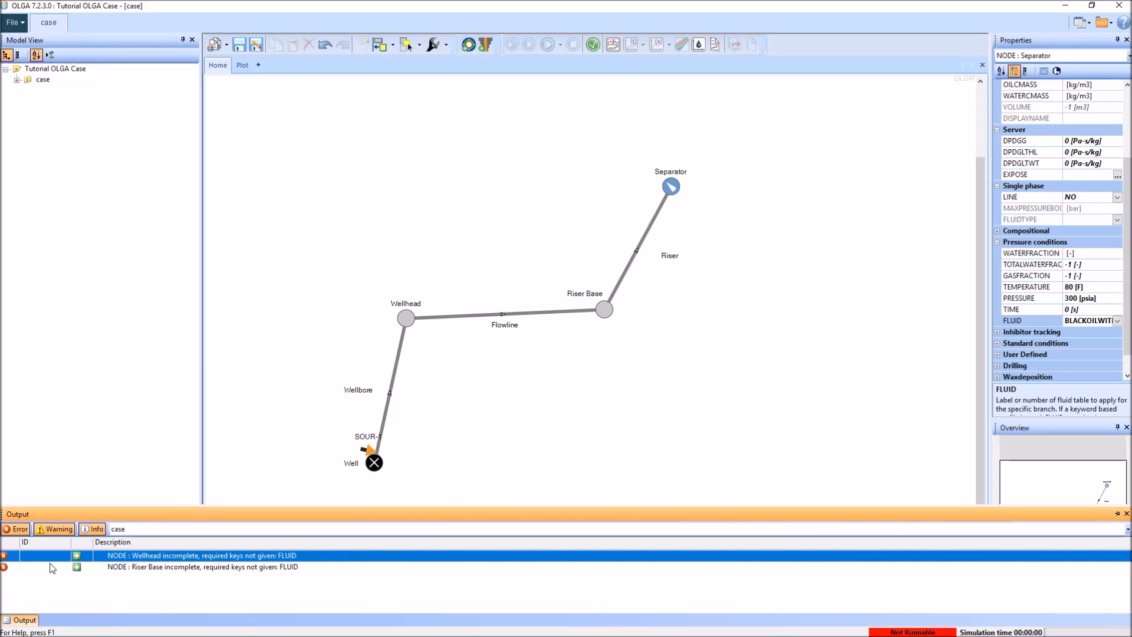
pyautogui.click(77, 557)
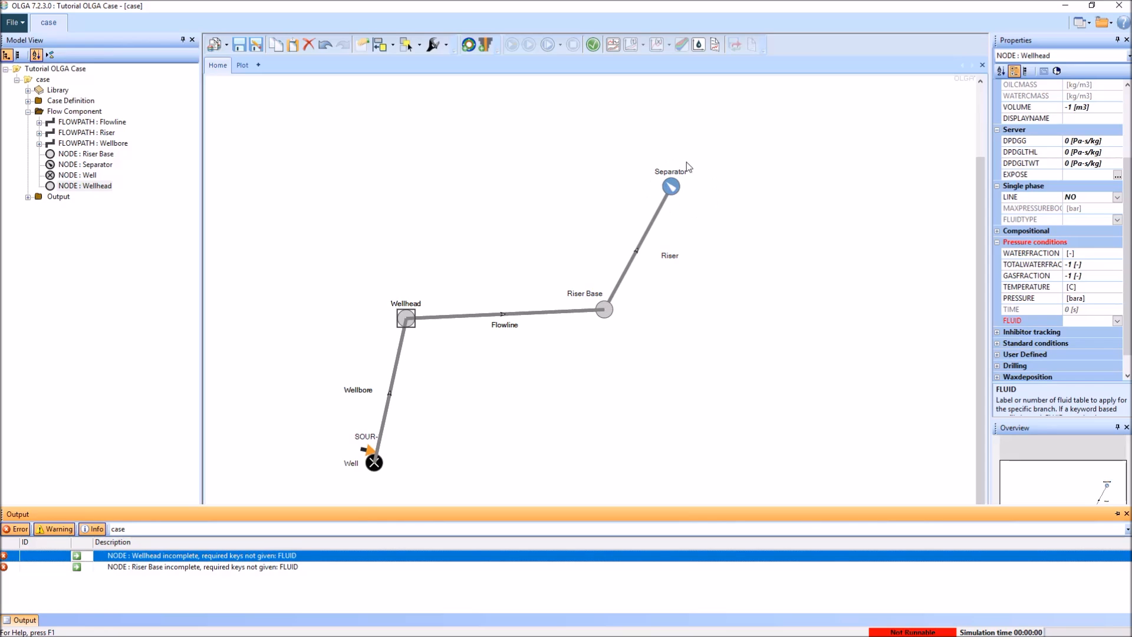
pyautogui.click(1115, 321)
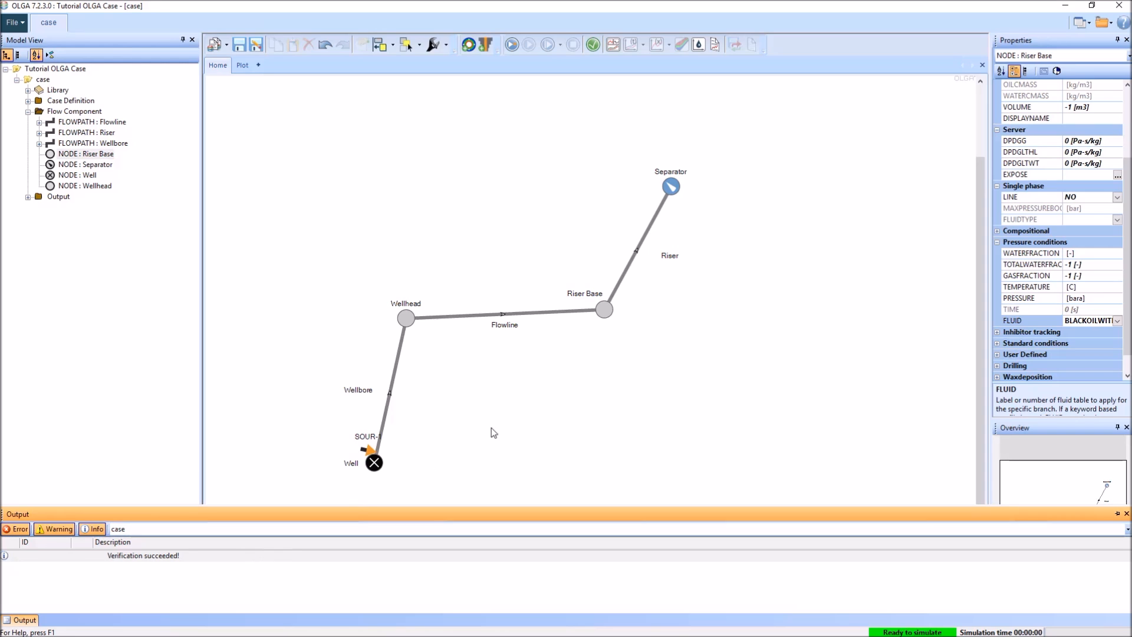
# Verify the completed case again and close the verification output.
pyautogui.click(606, 415)
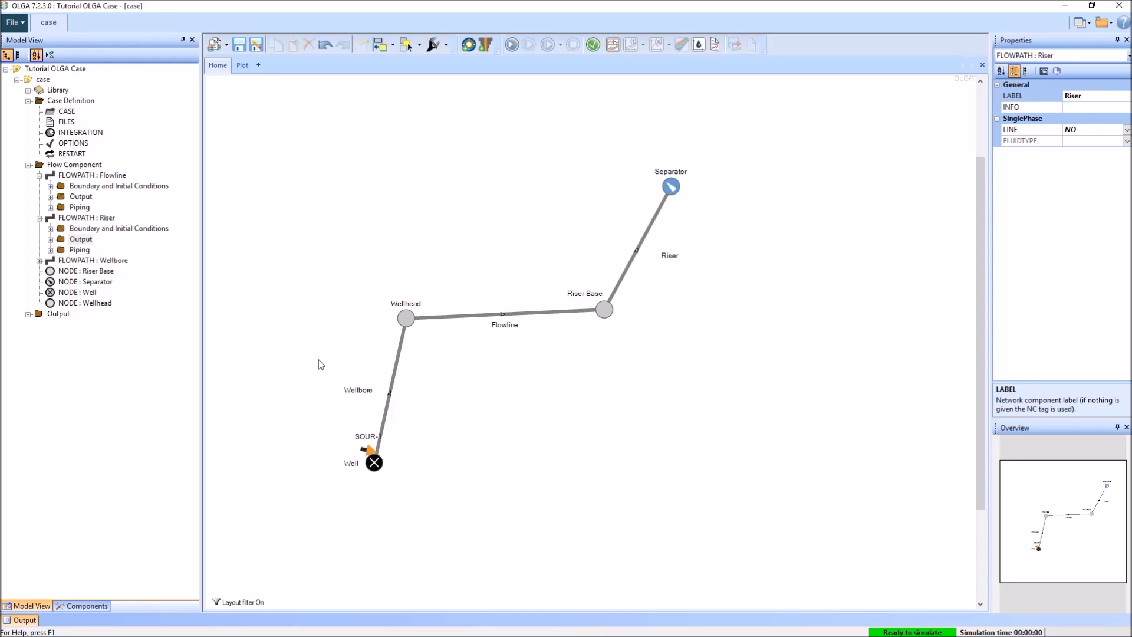
pyautogui.click(594, 45)
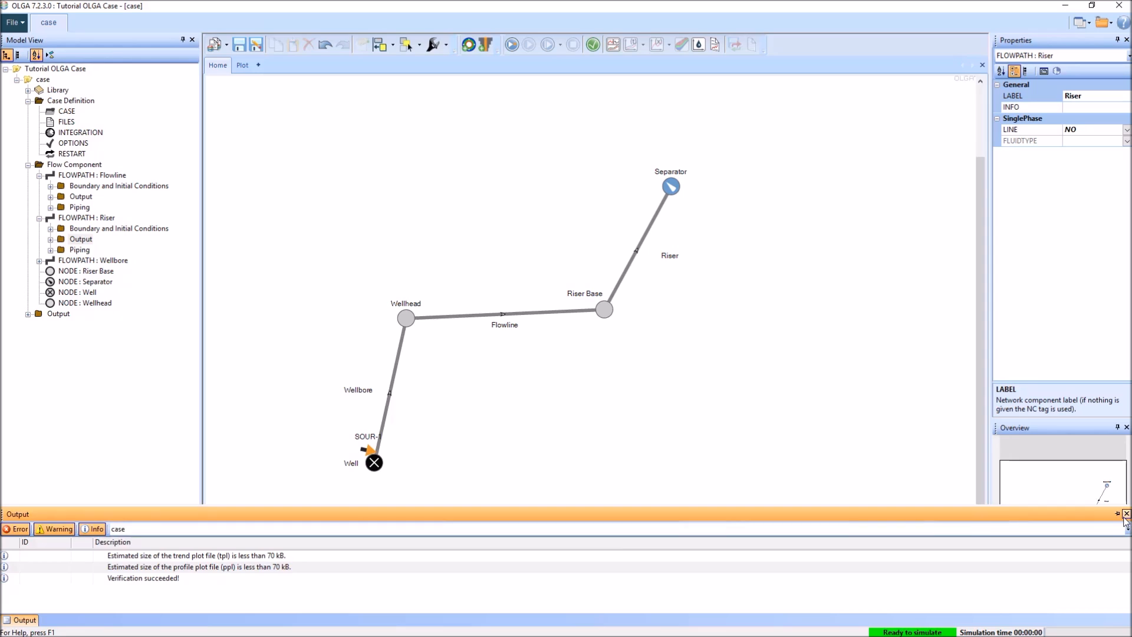
pyautogui.click(1126, 513)
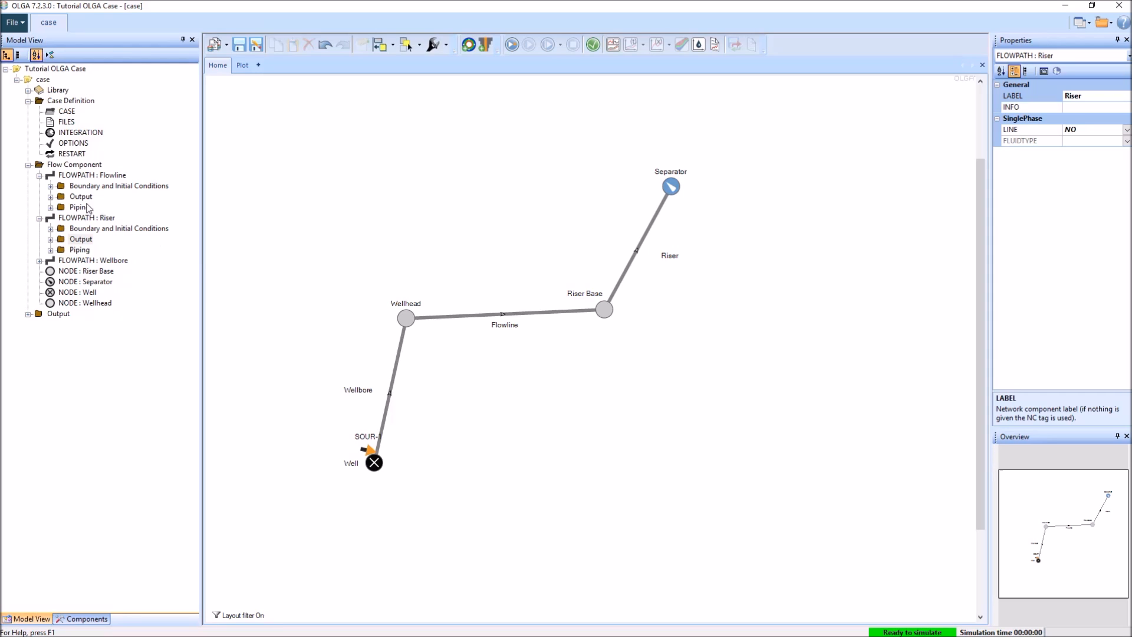
pyautogui.click(55, 198)
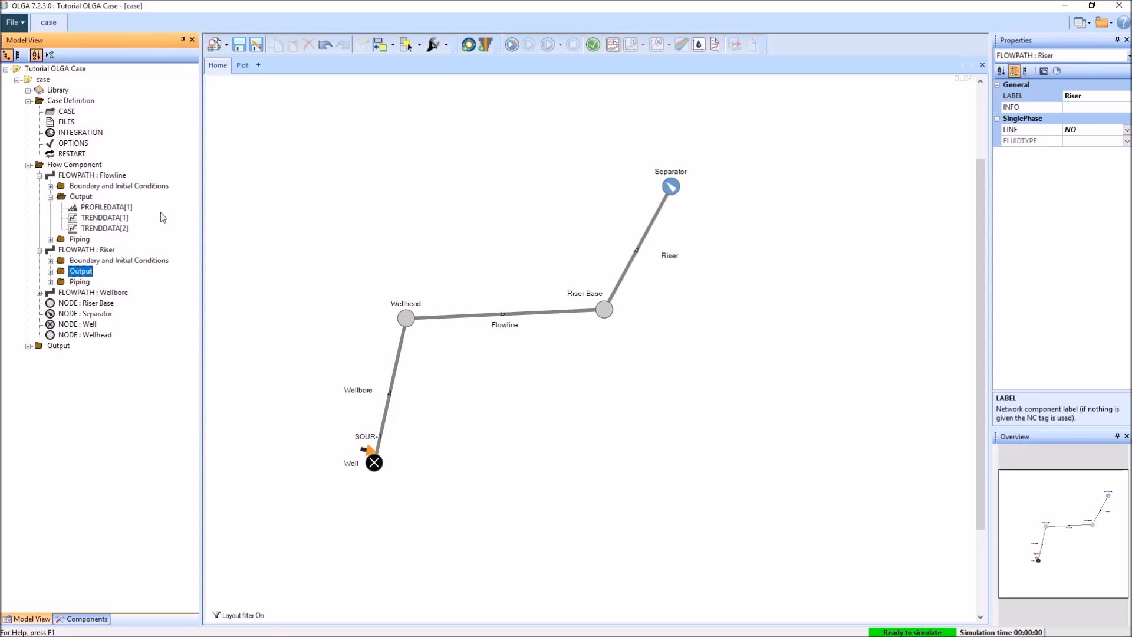
pyautogui.click(112, 207)
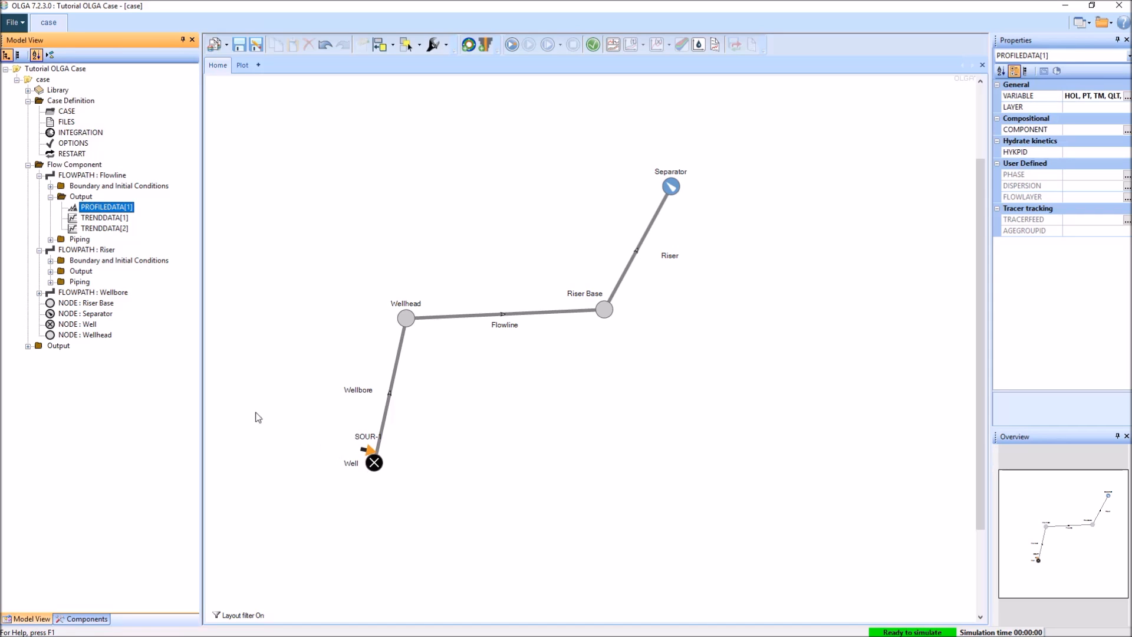
pyautogui.click(102, 218)
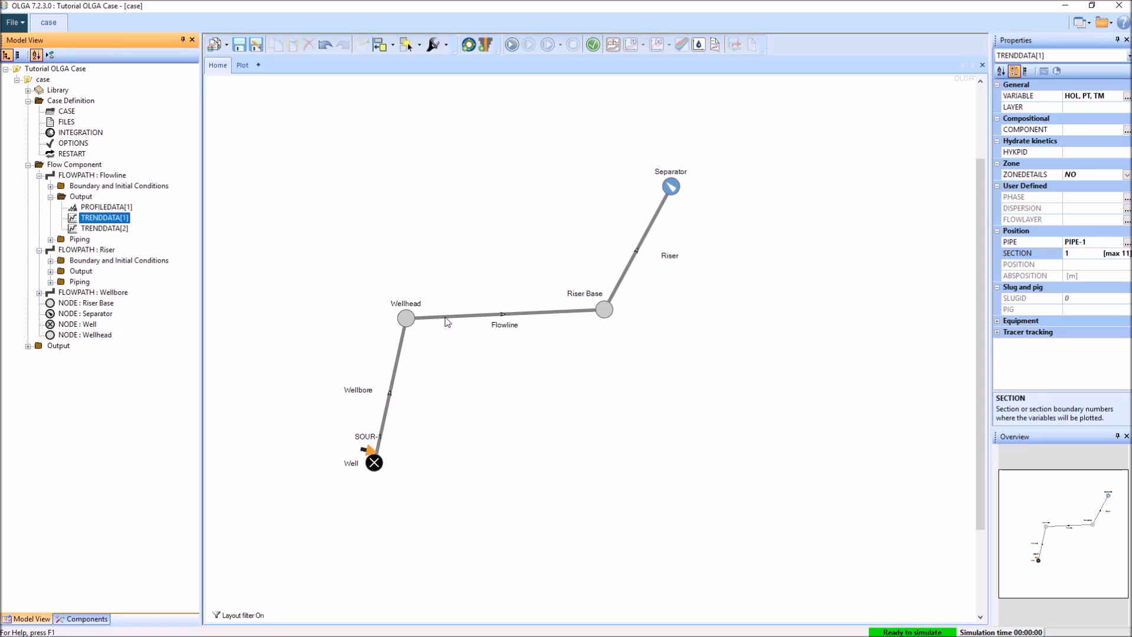
pyautogui.click(97, 228)
pyautogui.click(105, 219)
pyautogui.click(108, 229)
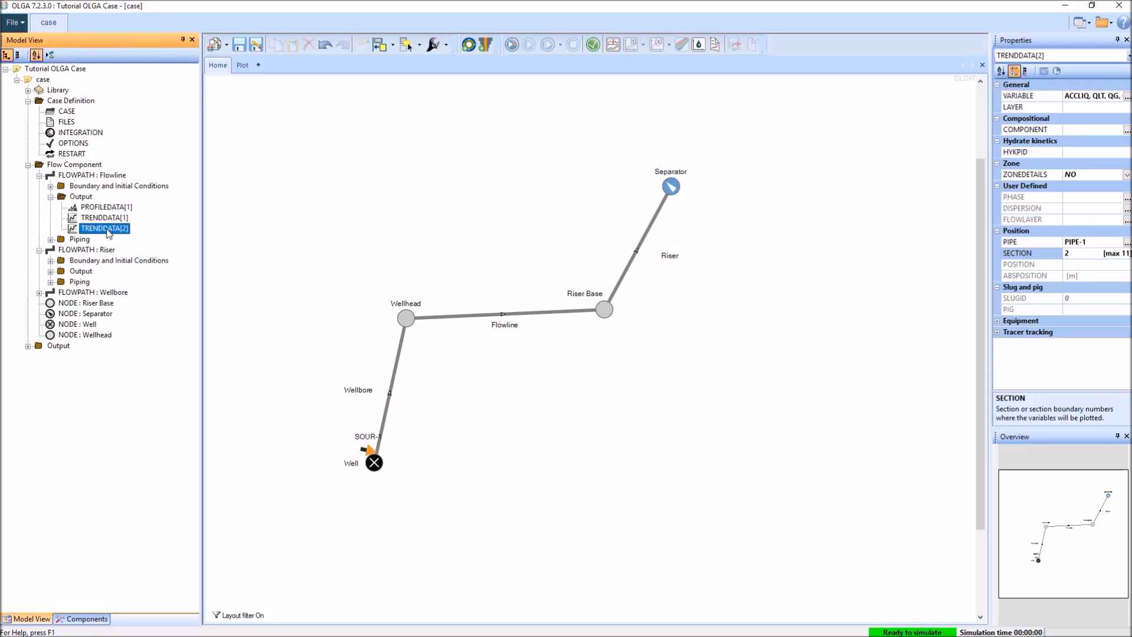
pyautogui.press('Delete')
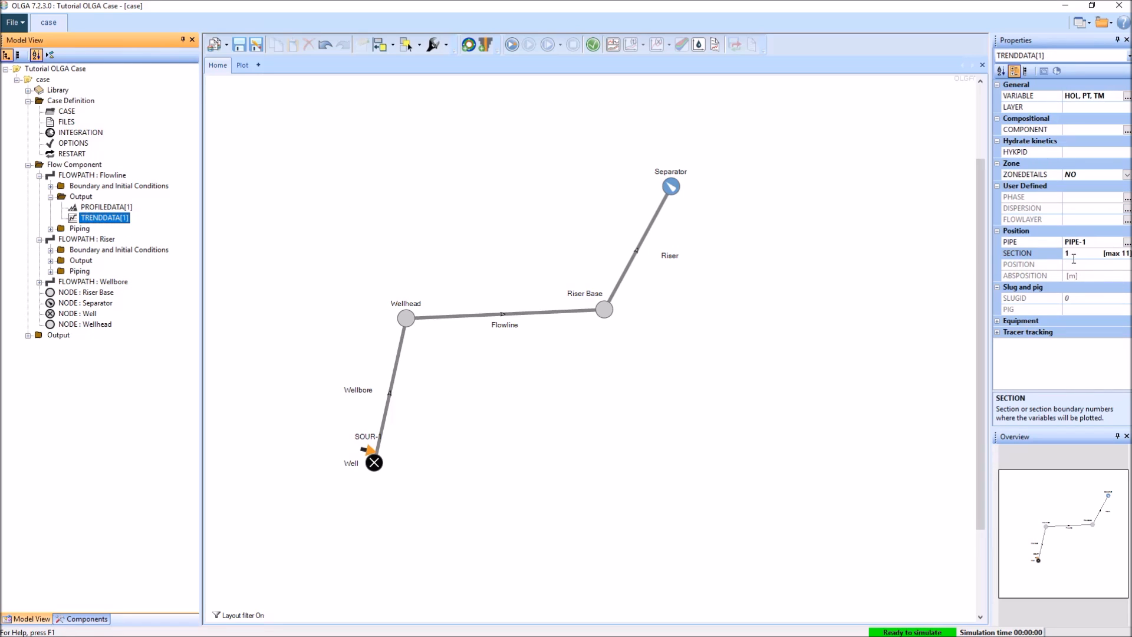
# Set the sections of the Flowline's TRENDDATA[1] to 1, 5, 10.
pyautogui.click(1080, 255)
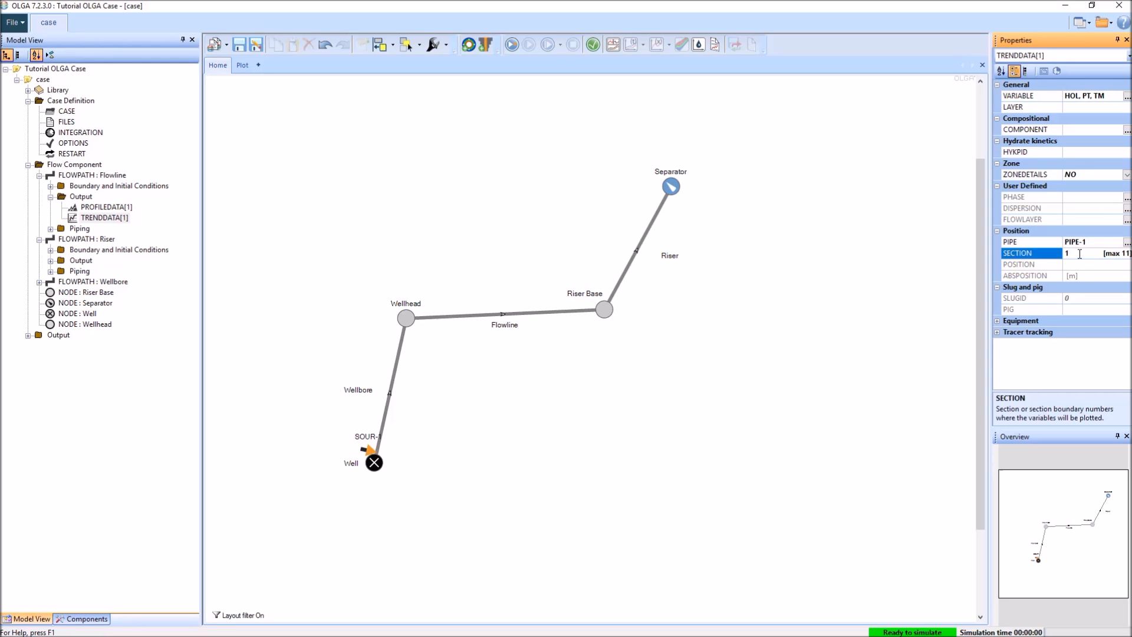
pyautogui.write('5,10')
pyautogui.press('Return')
pyautogui.click(240, 319)
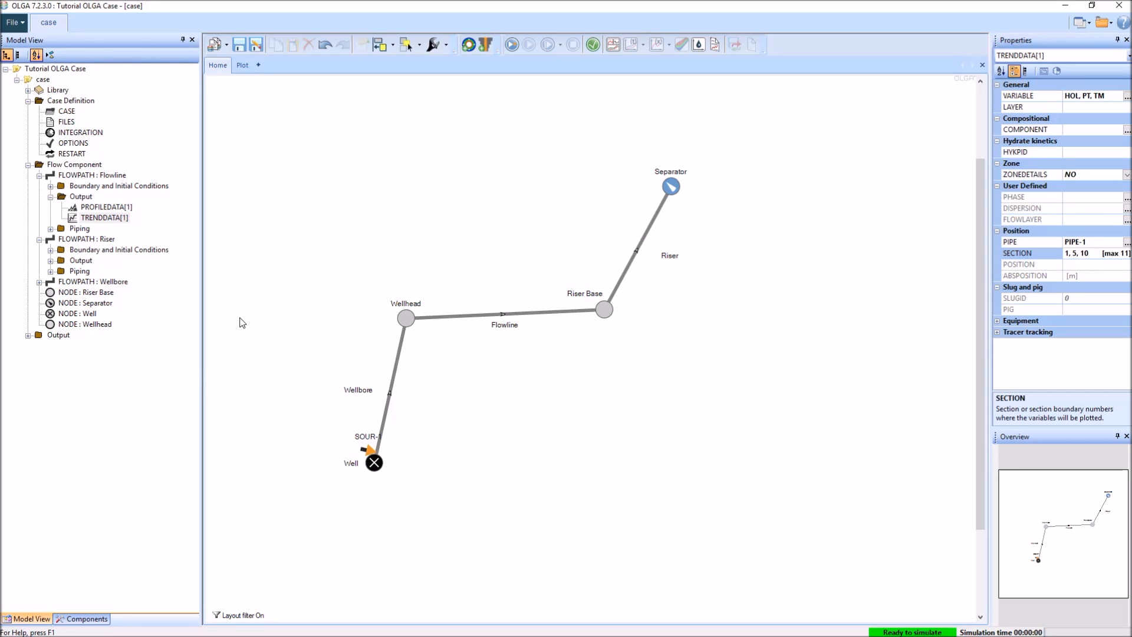
# Remove the overall heat transfer coefficient Q2 from the output variables of the Flowline's PROFILEDATA[1].
pyautogui.click(106, 208)
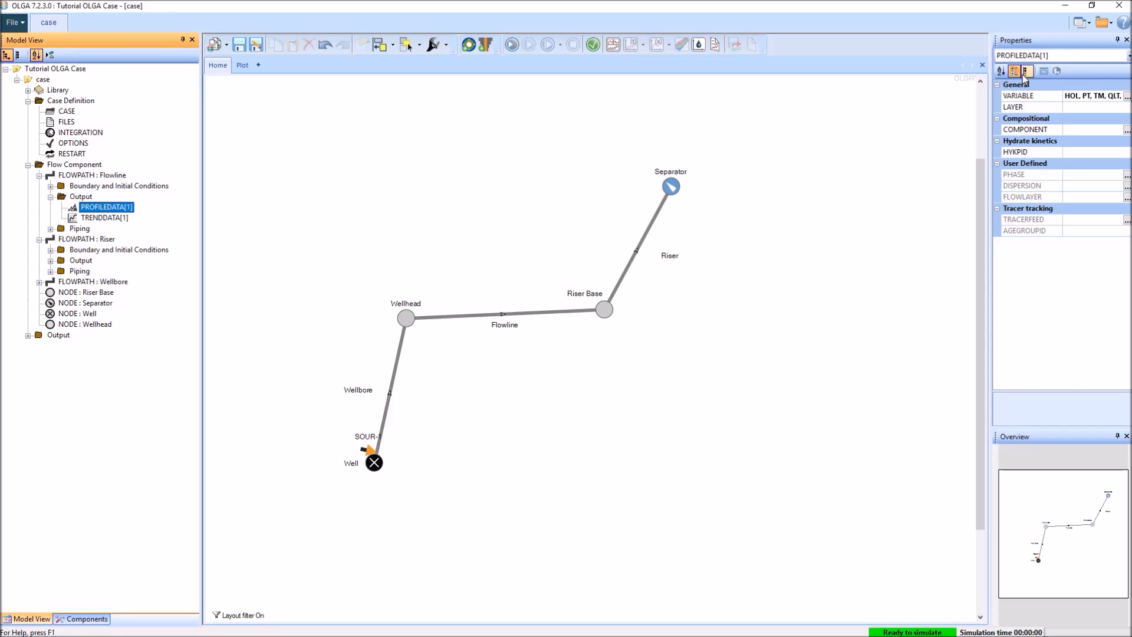
pyautogui.click(1126, 96)
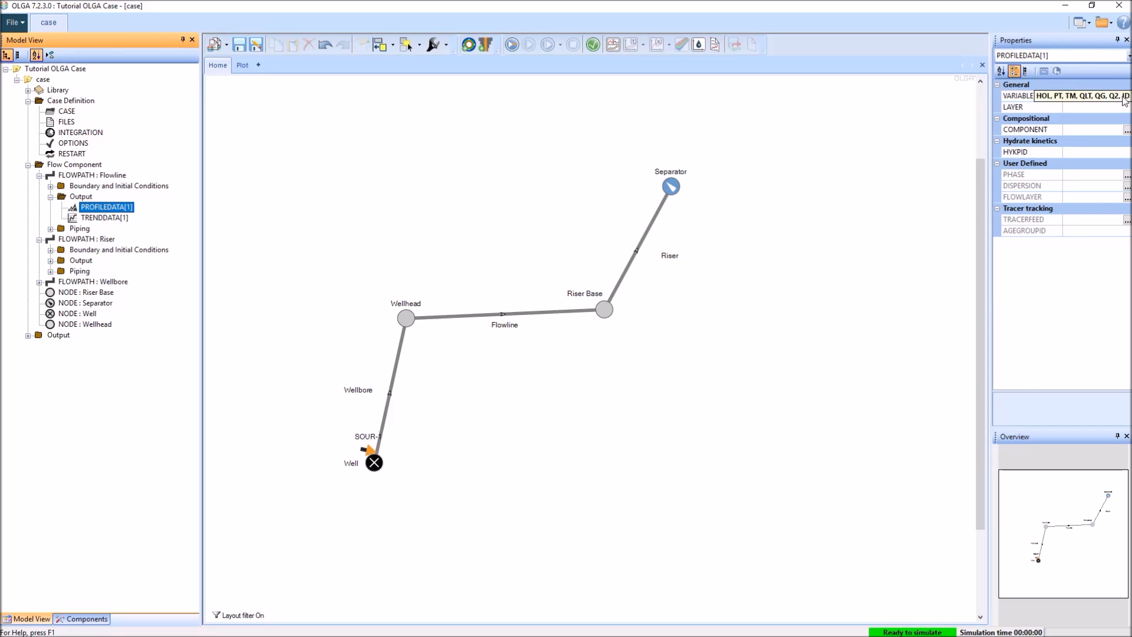
pyautogui.moveTo(577, 231); pyautogui.dragTo(546, 106)
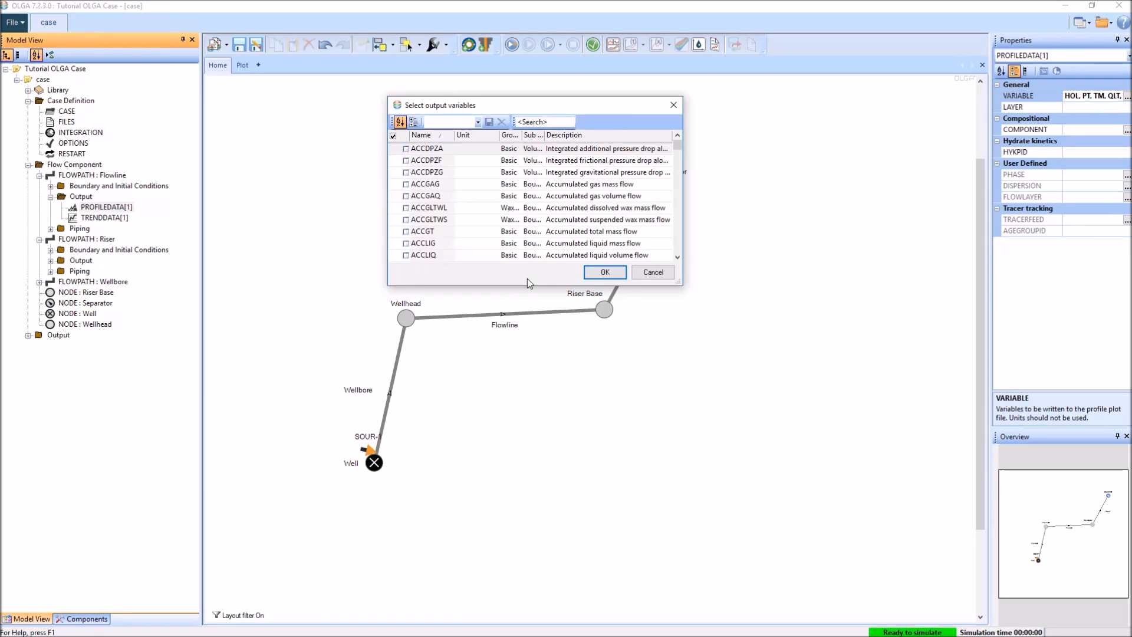
pyautogui.click(551, 120)
pyautogui.scroll(-10, 439, 225)
pyautogui.scroll(-6, 439, 226)
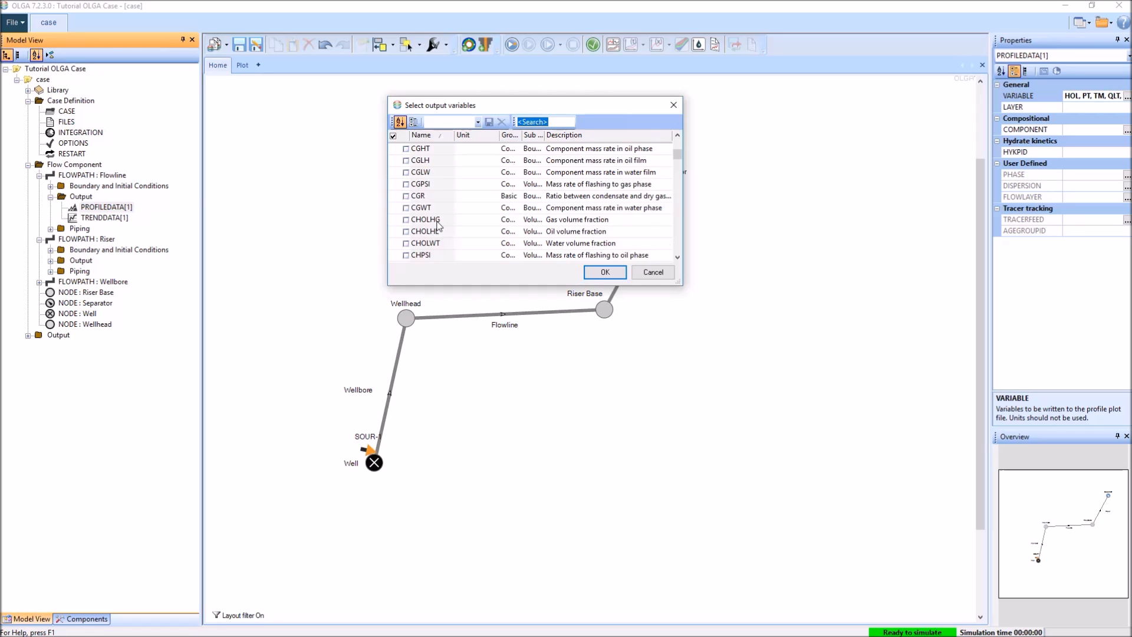
pyautogui.scroll(18, 439, 223)
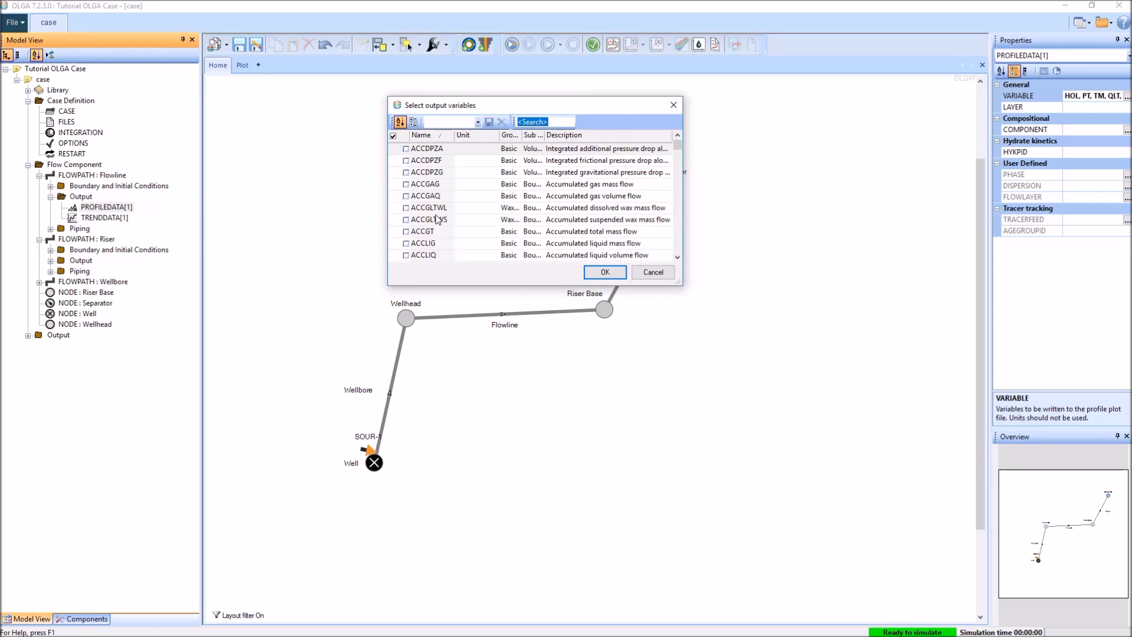
pyautogui.click(394, 136)
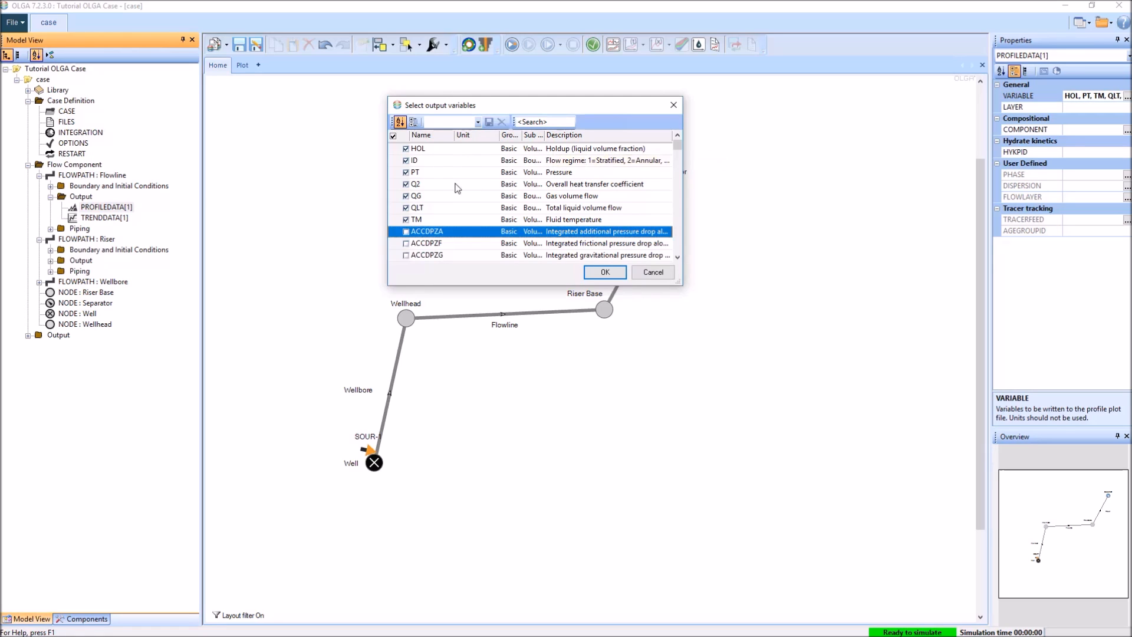
pyautogui.click(406, 183)
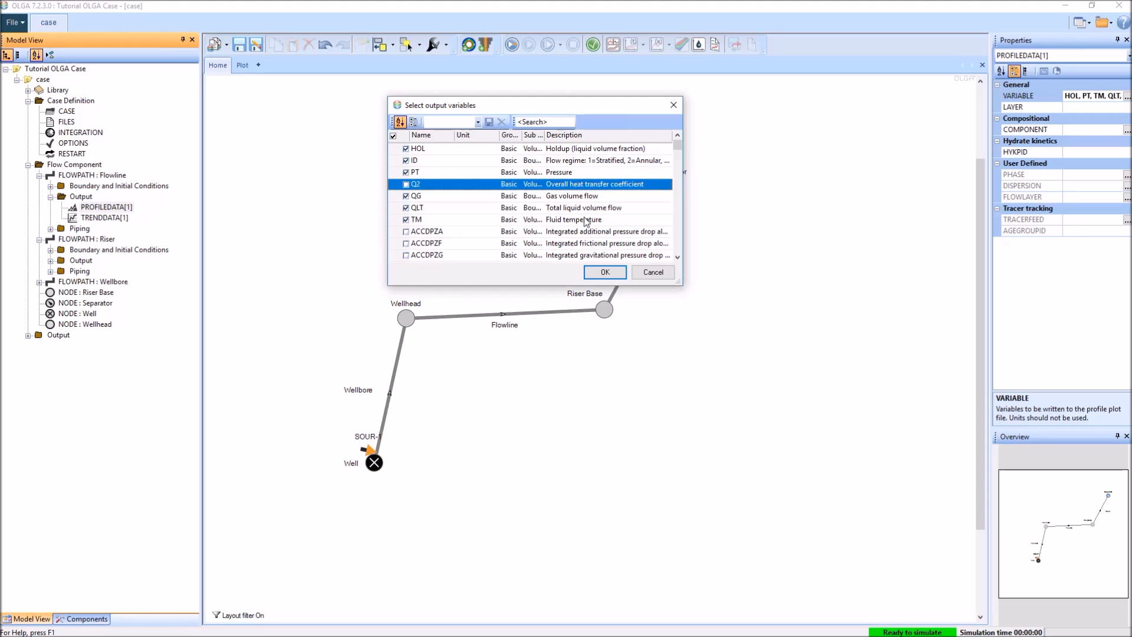
pyautogui.click(603, 272)
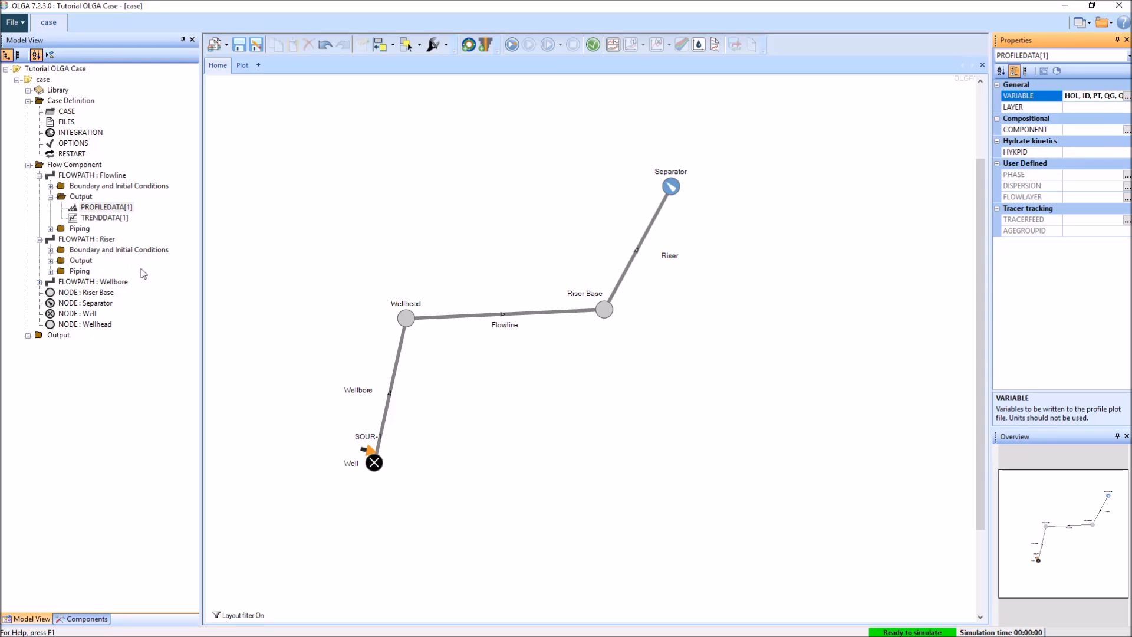
# Delete the existing PROFILEDATA[1] output definitions from the Wellbore and Riser flowpaths.
pyautogui.click(51, 260)
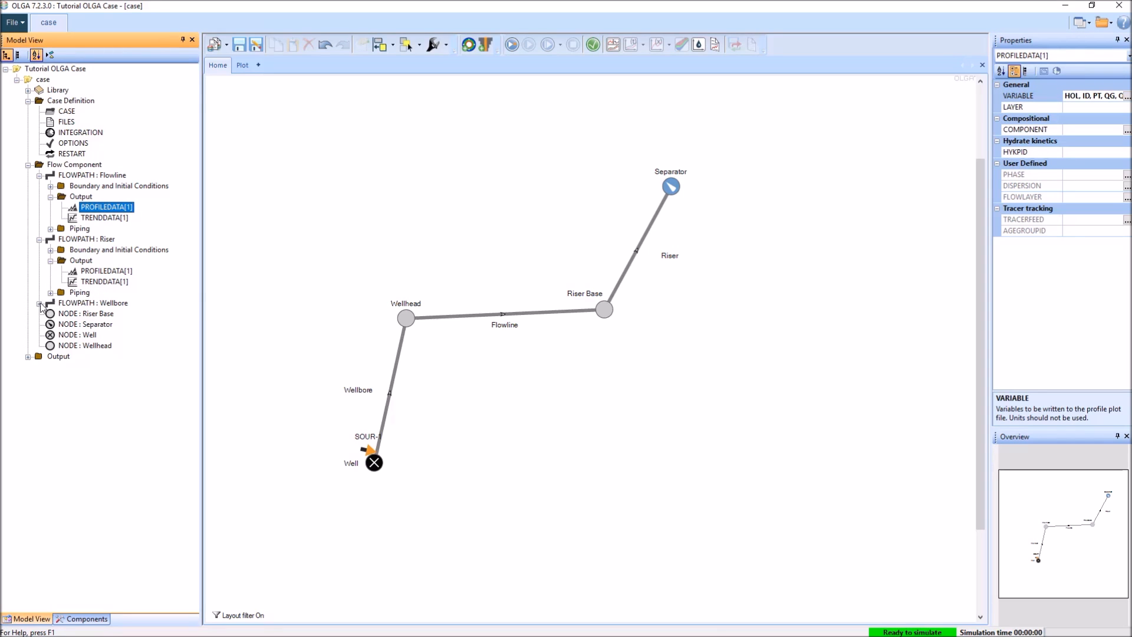
pyautogui.click(40, 304)
pyautogui.click(51, 324)
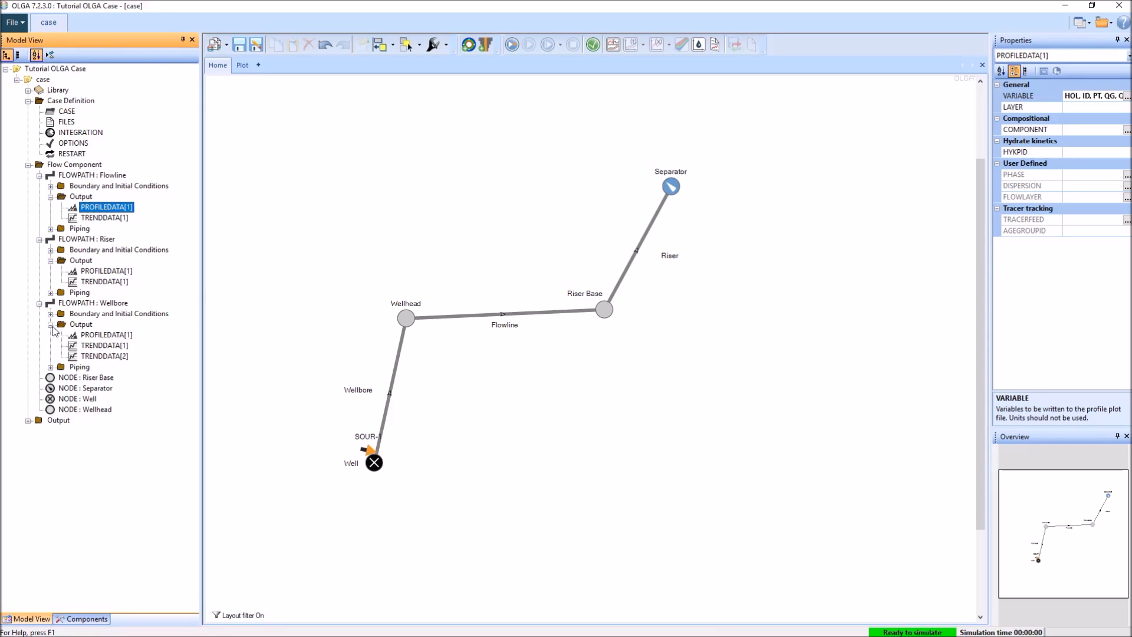
pyautogui.click(122, 356)
pyautogui.click(118, 335)
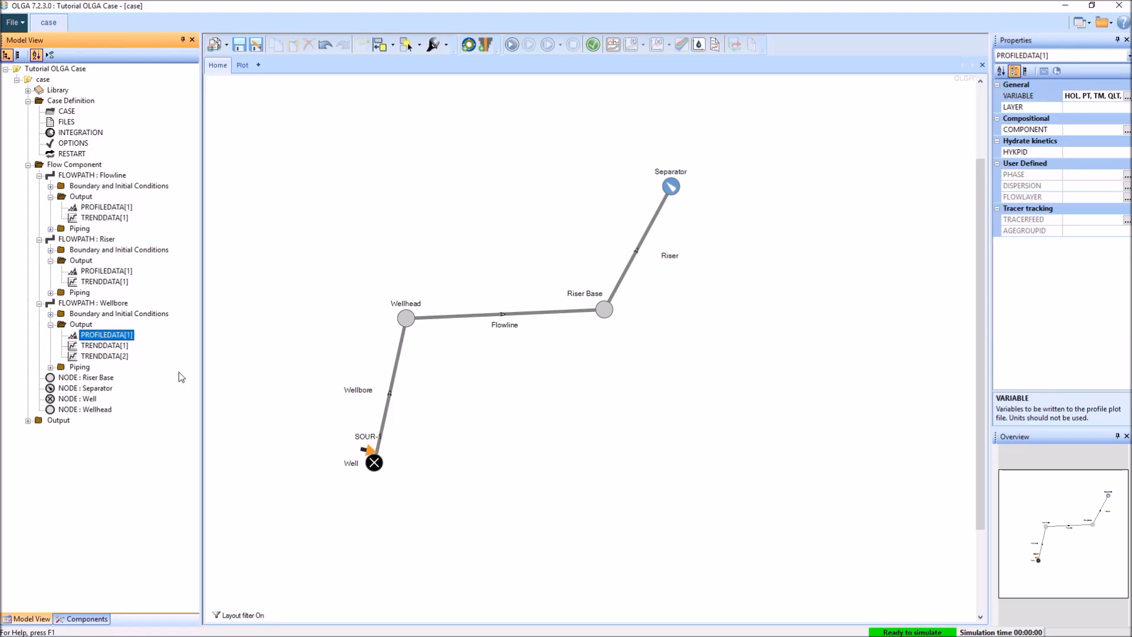
pyautogui.press('Delete')
pyautogui.click(116, 272)
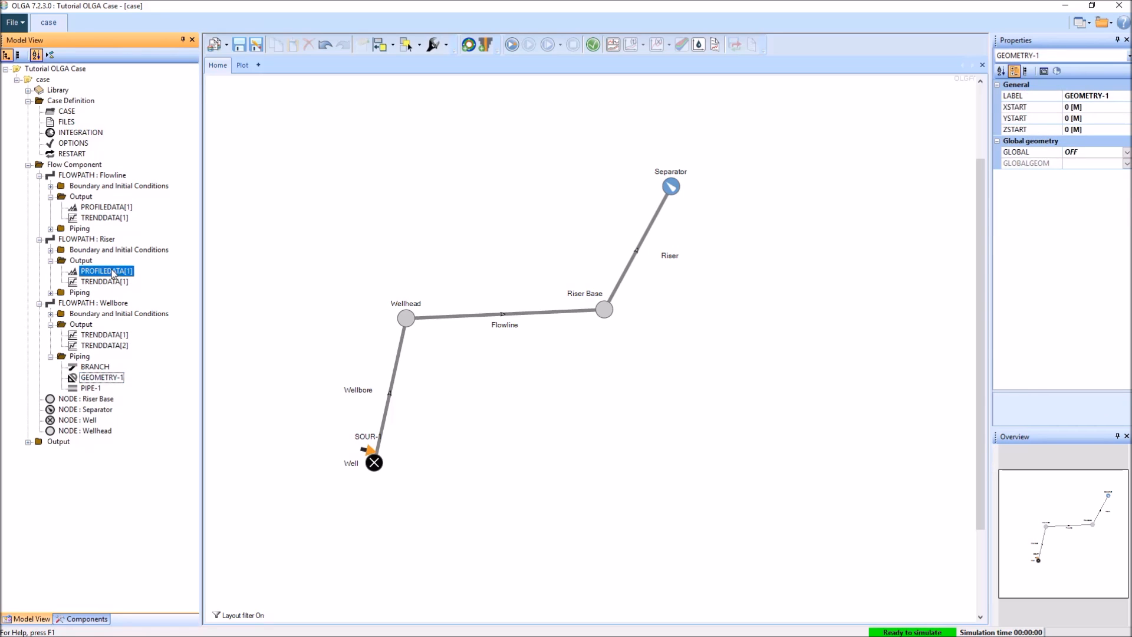
pyautogui.press('Delete')
# Duplicate the Flowline's PROFILEDATA[1] to all flowpaths and check the output variables of the Riser's copy.
pyautogui.rightClick(115, 209)
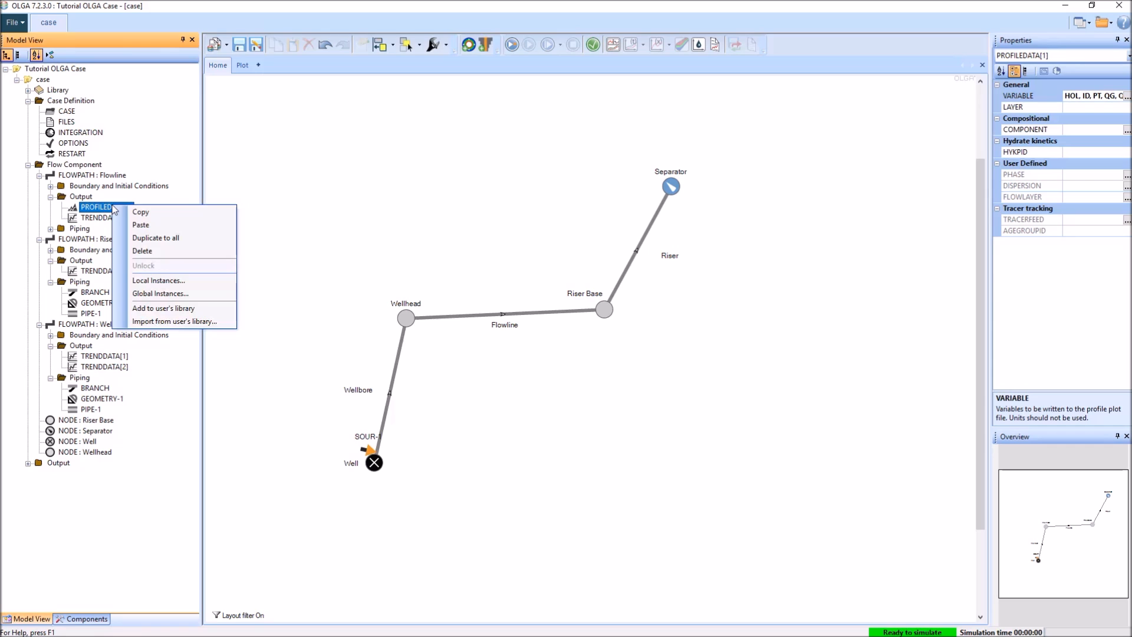
pyautogui.click(167, 238)
pyautogui.click(109, 273)
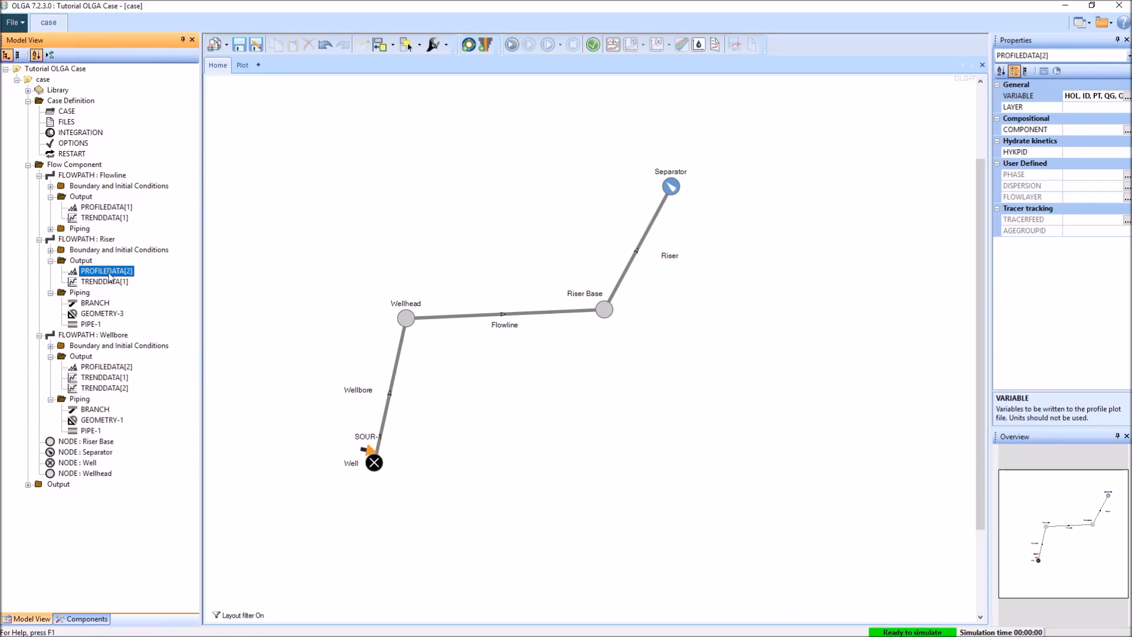
pyautogui.click(1126, 97)
pyautogui.click(424, 261)
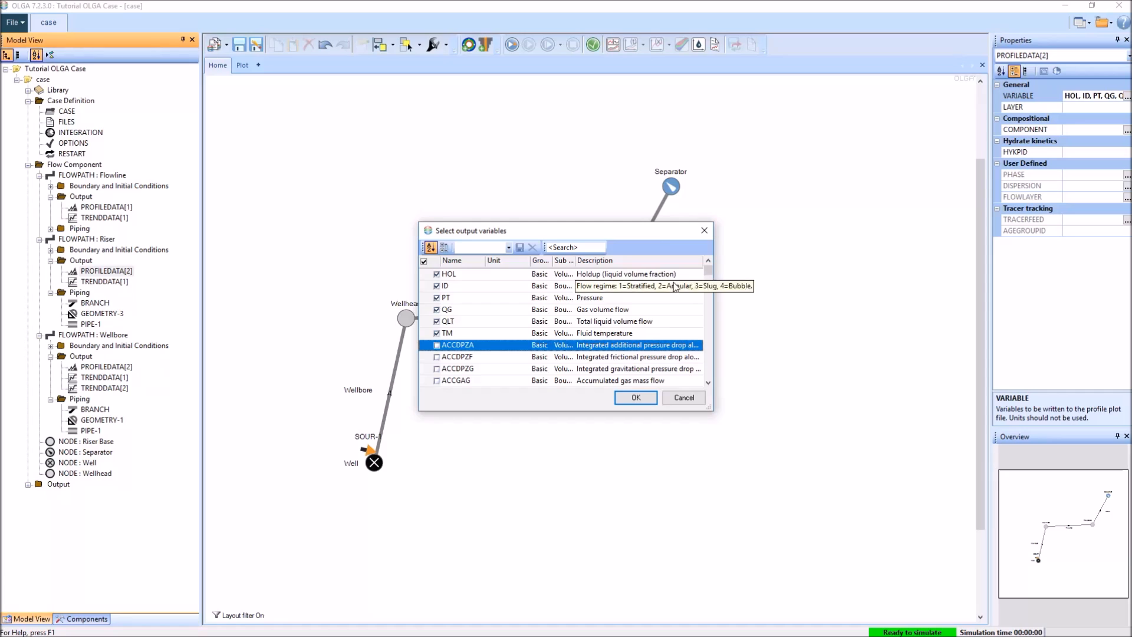
pyautogui.click(643, 400)
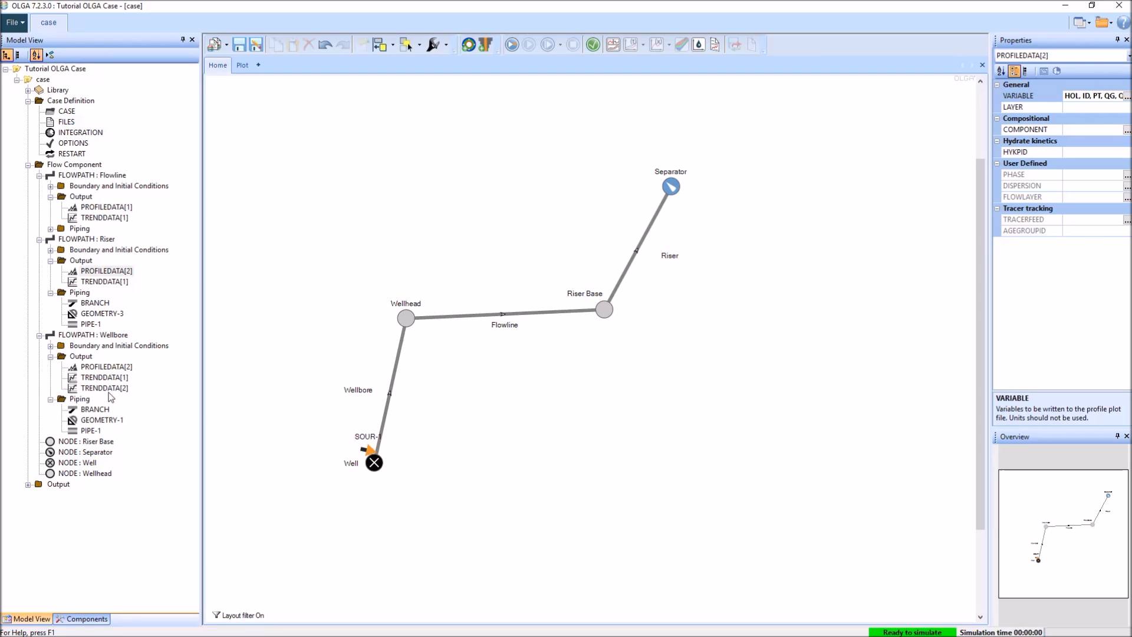
# Delete TRENDDATA[2] and TRENDDATA[1] from the Wellbore and TRENDDATA[1] from the Riser.
pyautogui.click(121, 388)
pyautogui.press('Delete')
pyautogui.click(121, 378)
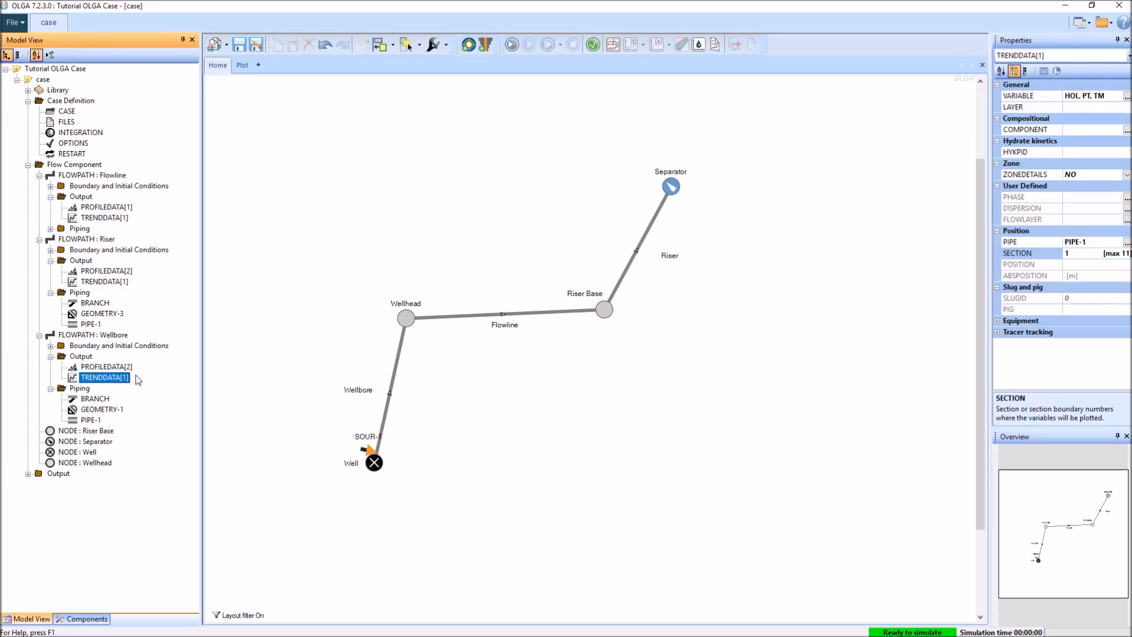
pyautogui.press('Delete')
pyautogui.click(121, 282)
pyautogui.press('Delete')
# Add the flow regime variable ID to the output variables of the Flowline's TRENDDATA[1].
pyautogui.click(115, 218)
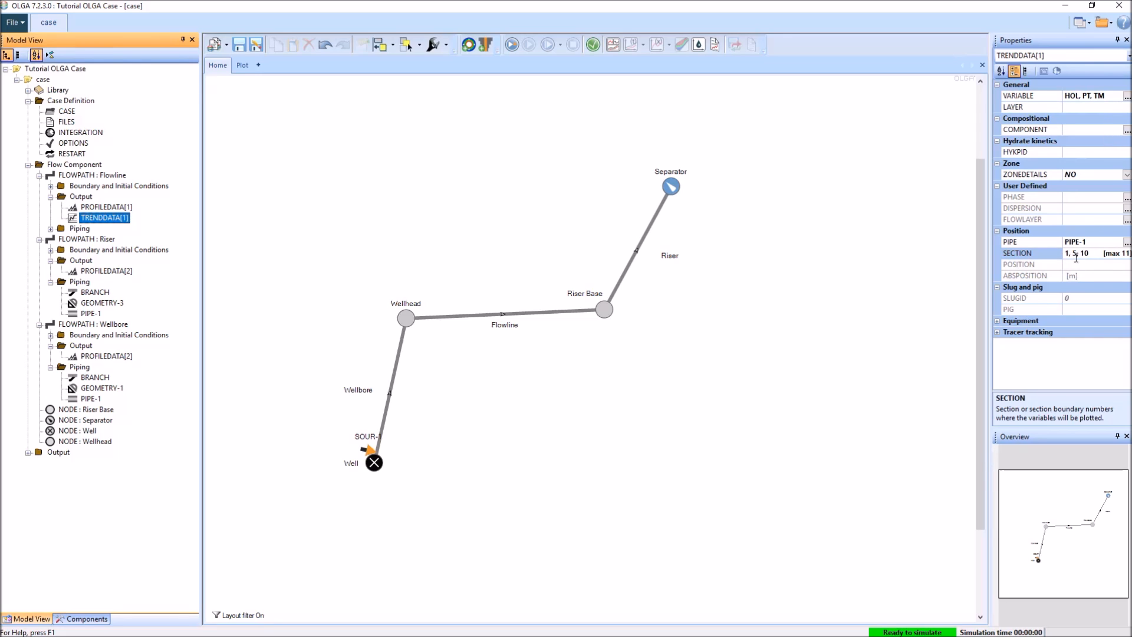
pyautogui.click(1126, 96)
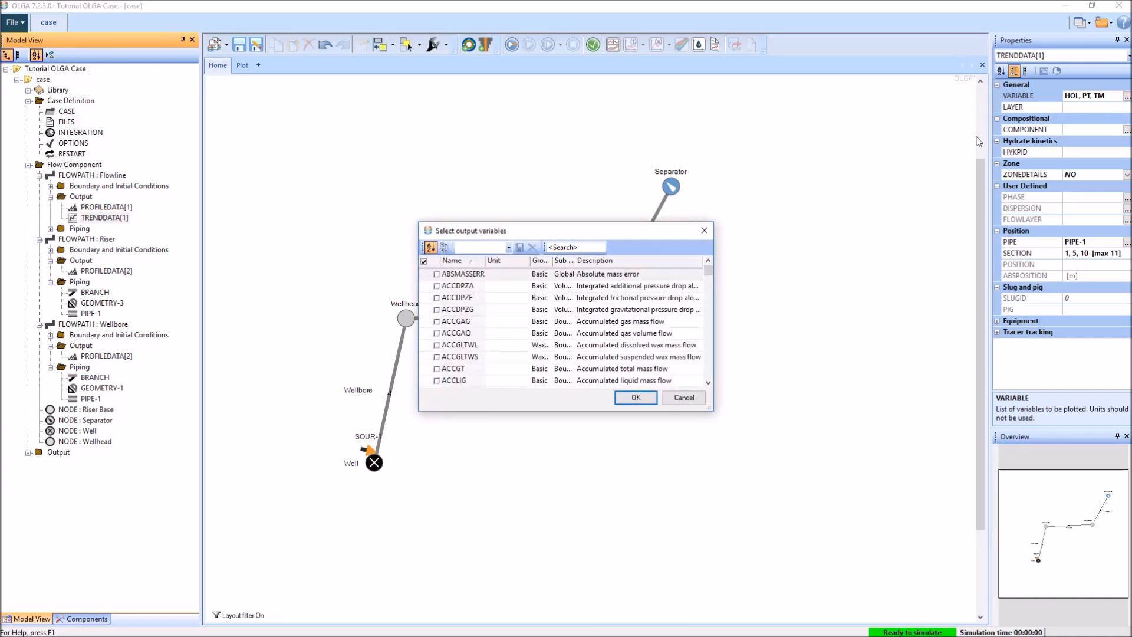
pyautogui.click(426, 262)
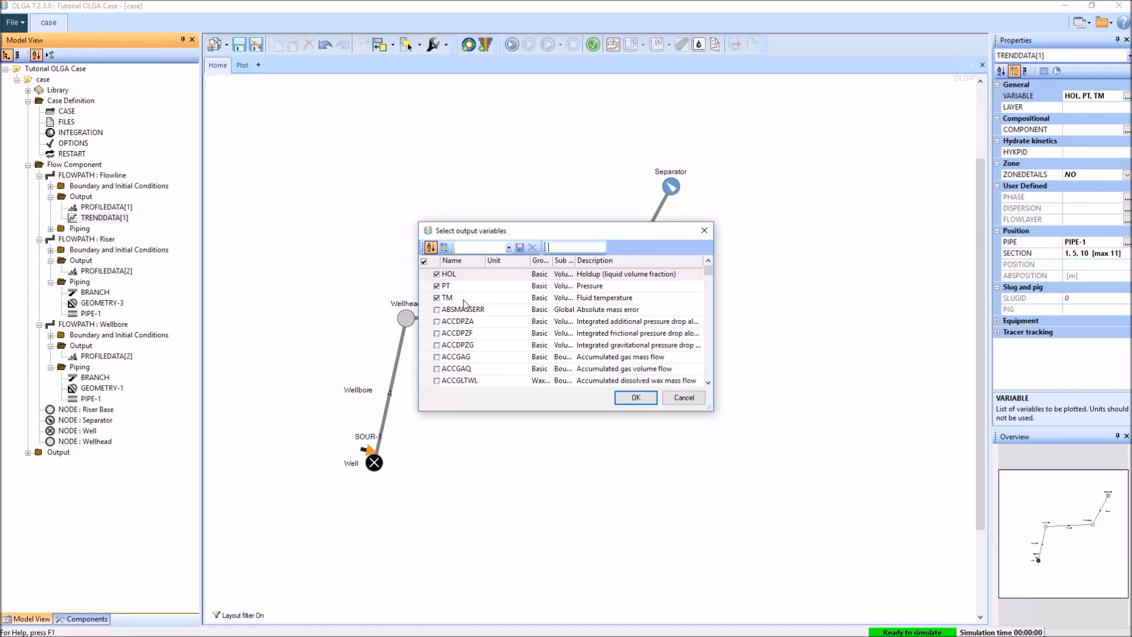
pyautogui.write('flo')
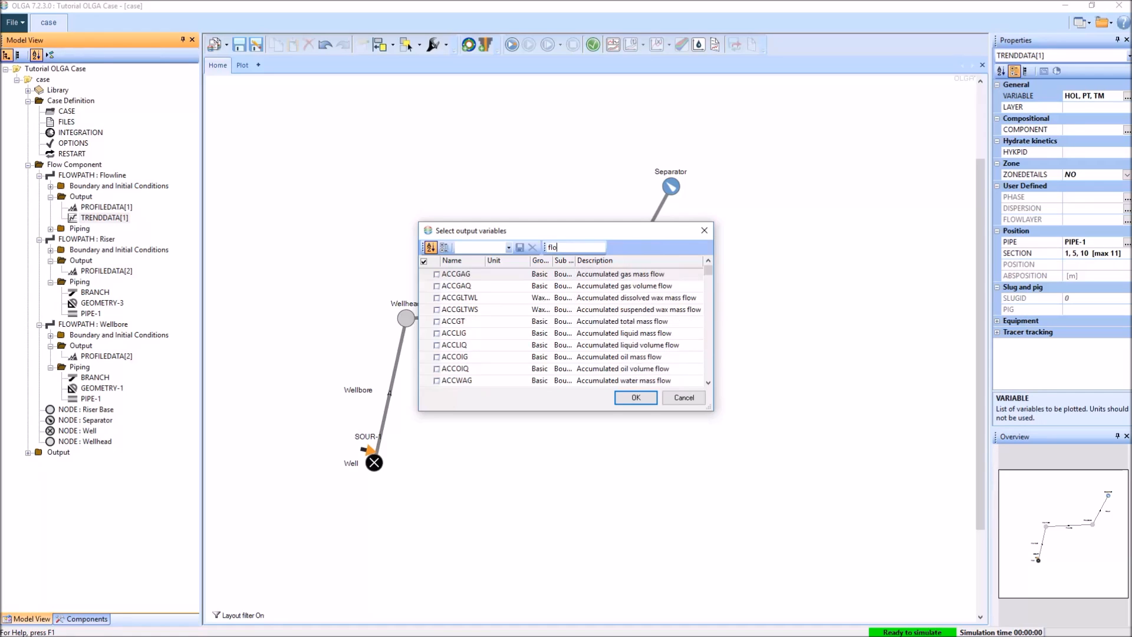
pyautogui.write('w regi')
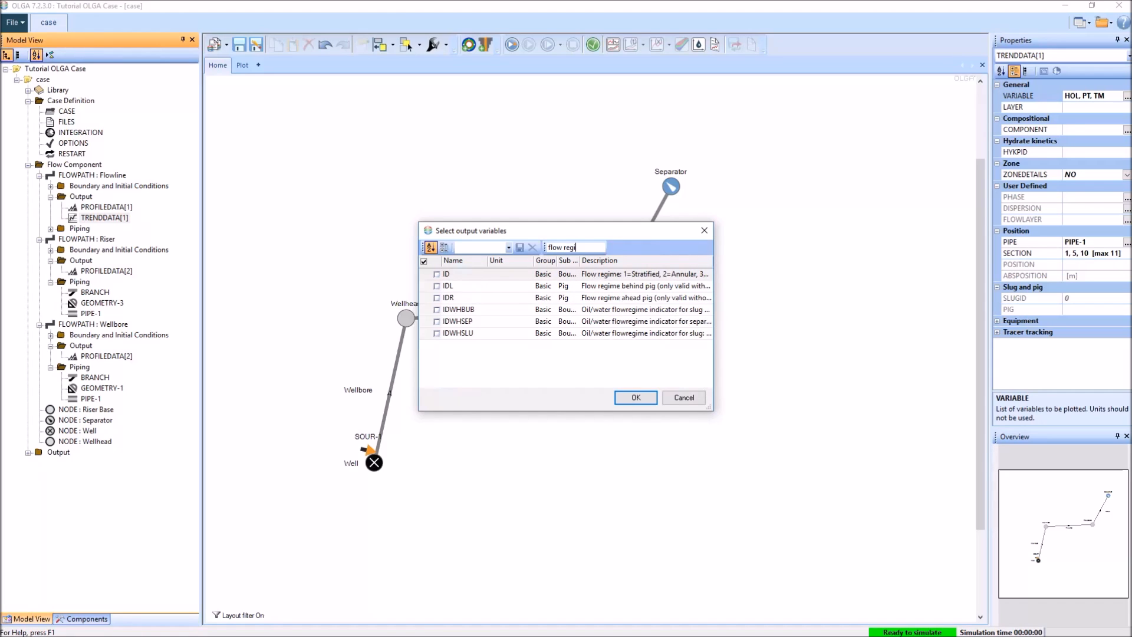
pyautogui.click(436, 274)
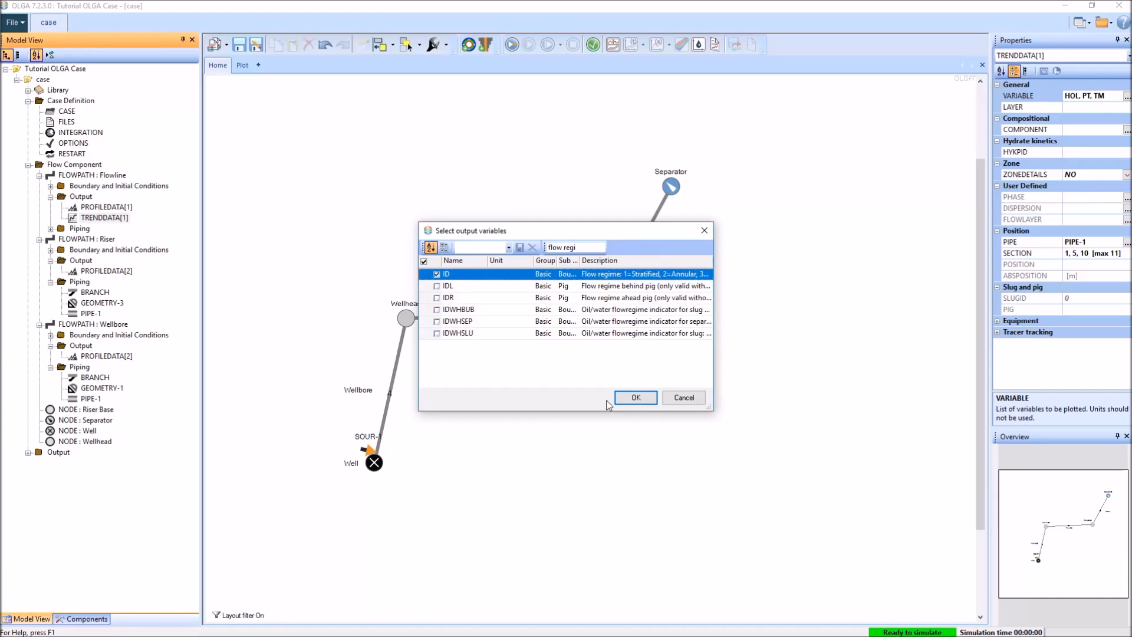
pyautogui.click(634, 398)
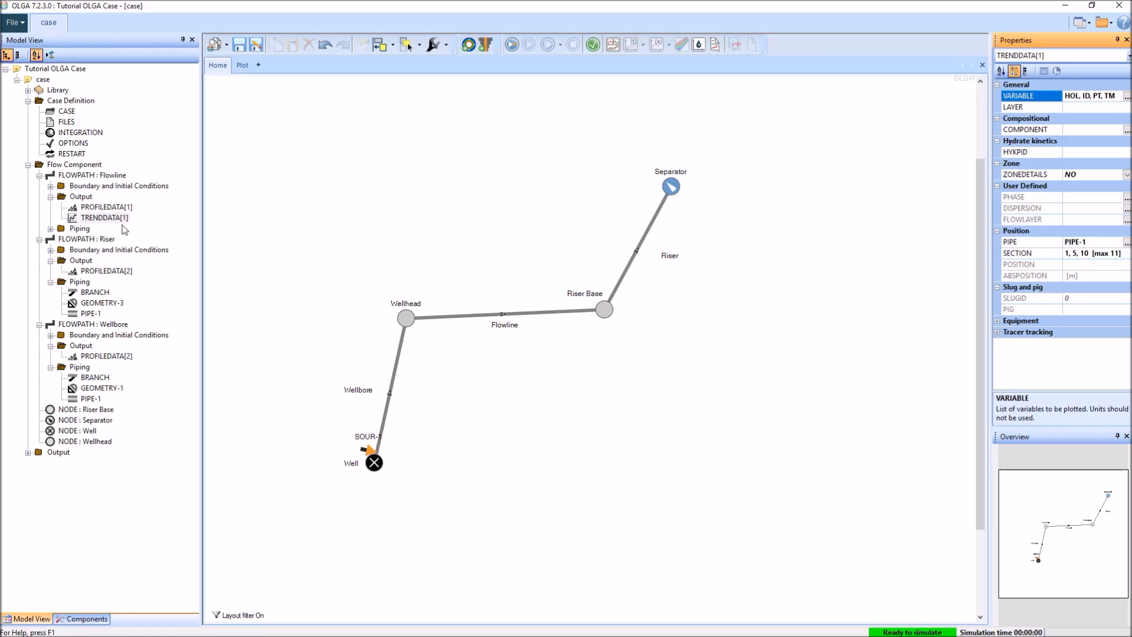
# Duplicate the Flowline's TRENDDATA[1] to all flowpaths and review the Wellbore's copied output definitions.
pyautogui.rightClick(121, 221)
pyautogui.click(189, 253)
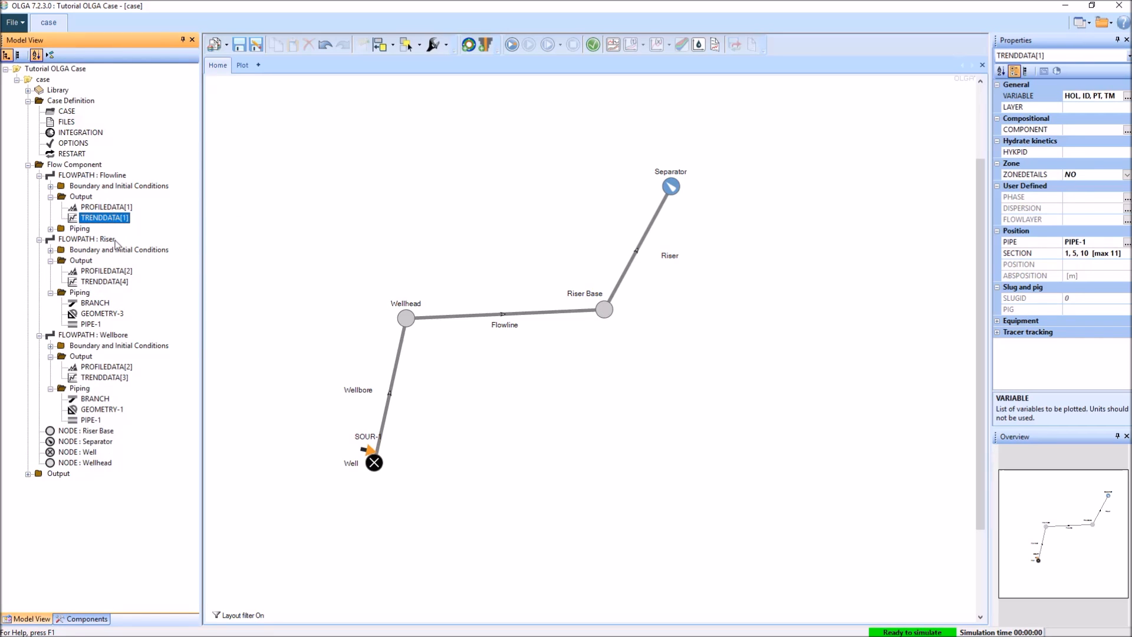
pyautogui.click(121, 366)
pyautogui.click(119, 378)
pyautogui.click(115, 369)
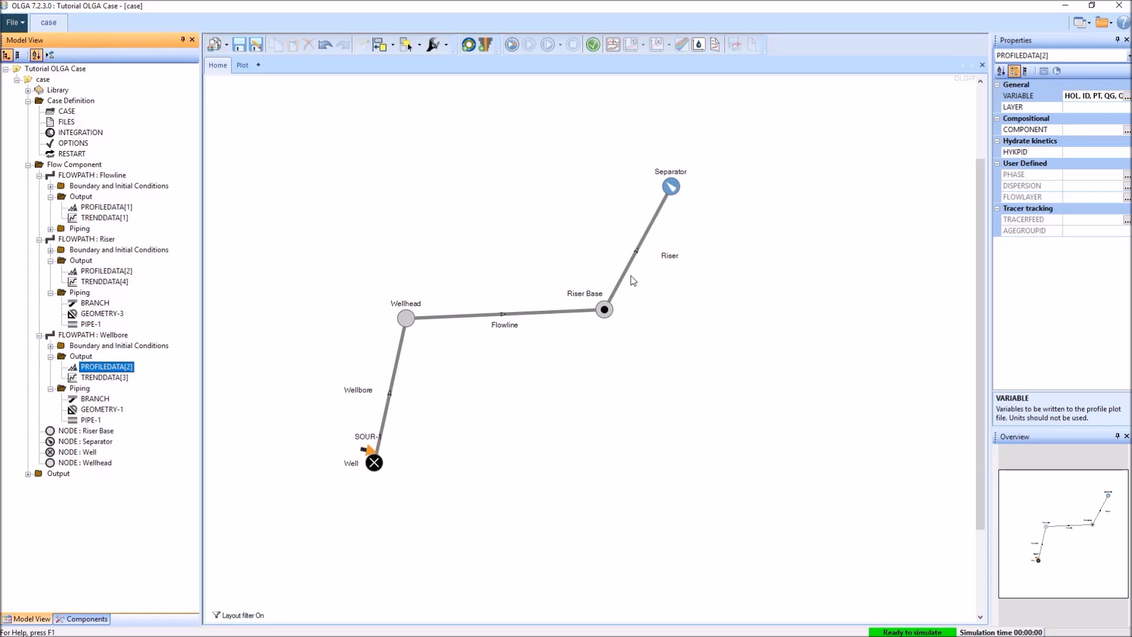
pyautogui.click(115, 218)
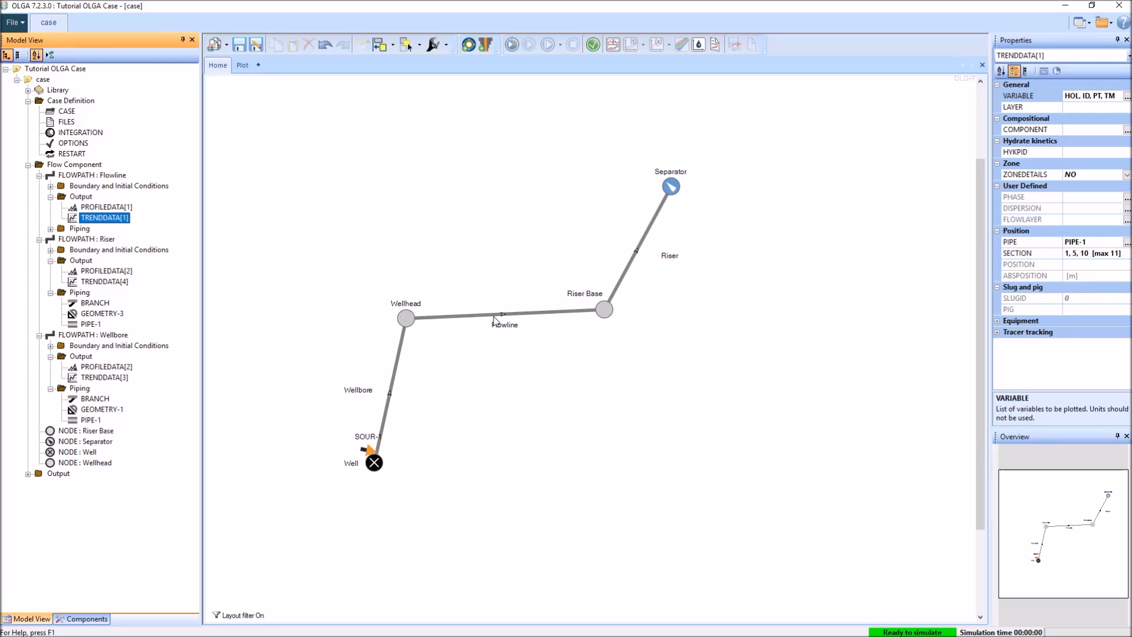
pyautogui.click(475, 463)
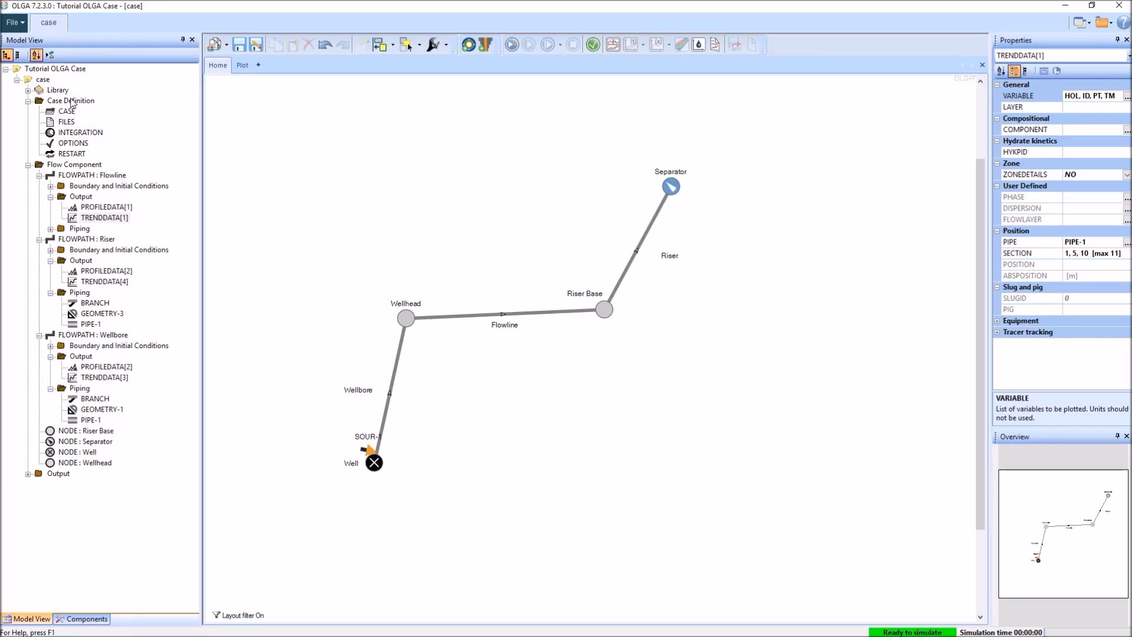
# Set the simulation end time in the case's INTEGRATION settings to 1 d.
pyautogui.click(81, 134)
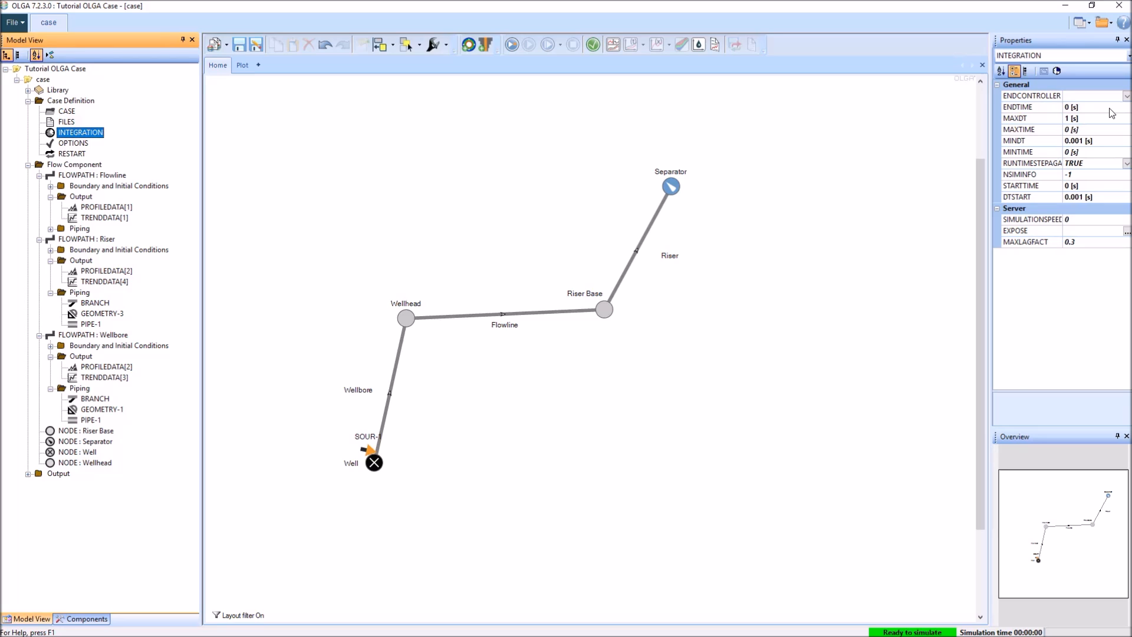
pyautogui.click(1111, 108)
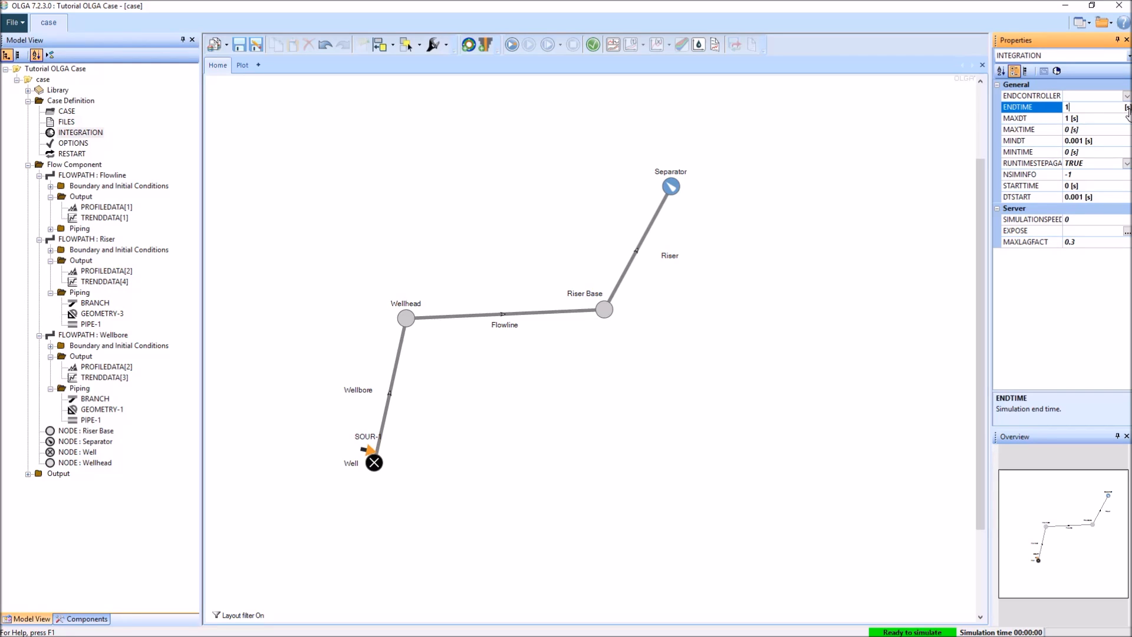
pyautogui.click(1127, 108)
pyautogui.click(1103, 136)
pyautogui.click(80, 133)
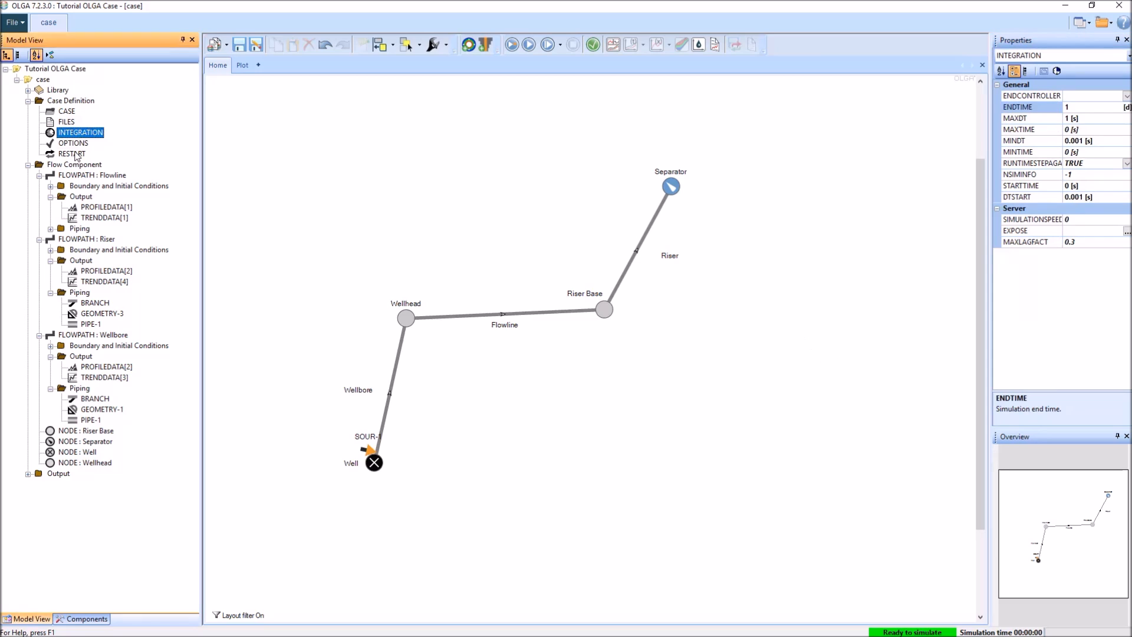
# Check the case's OPTIONS and INTEGRATION settings, and run the simulation until its console can be closed.
pyautogui.click(79, 145)
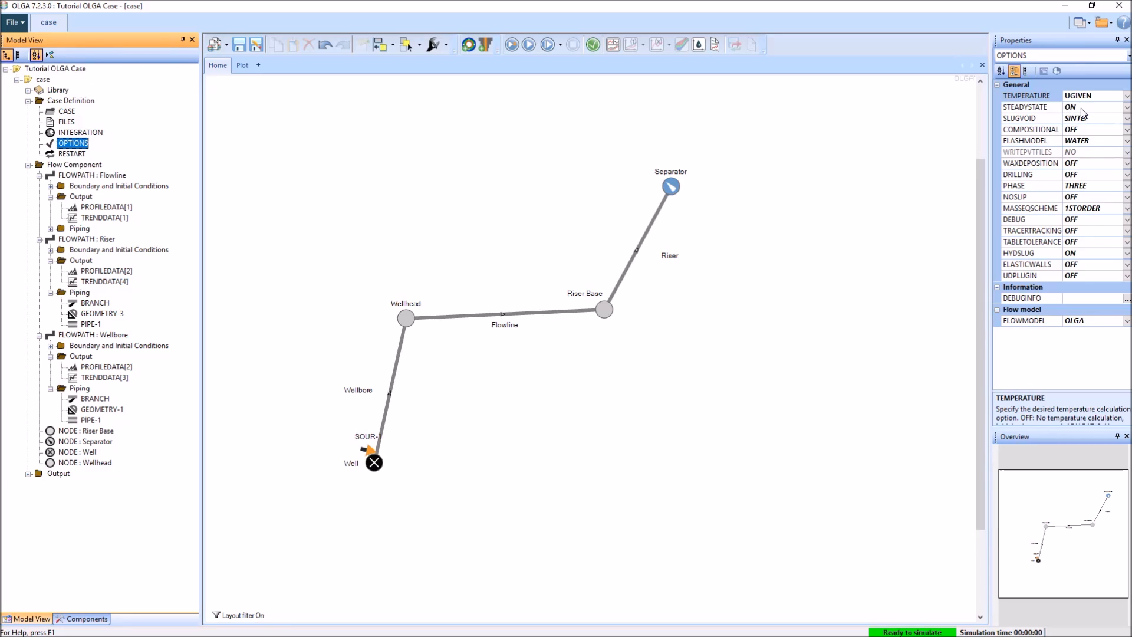
pyautogui.click(735, 431)
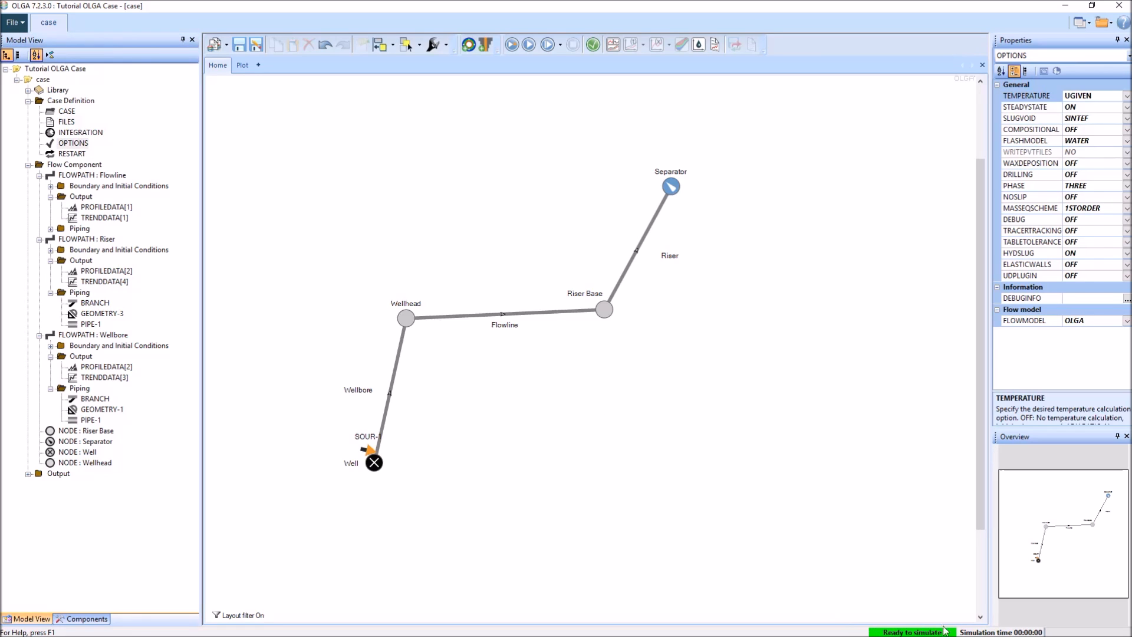
pyautogui.click(88, 133)
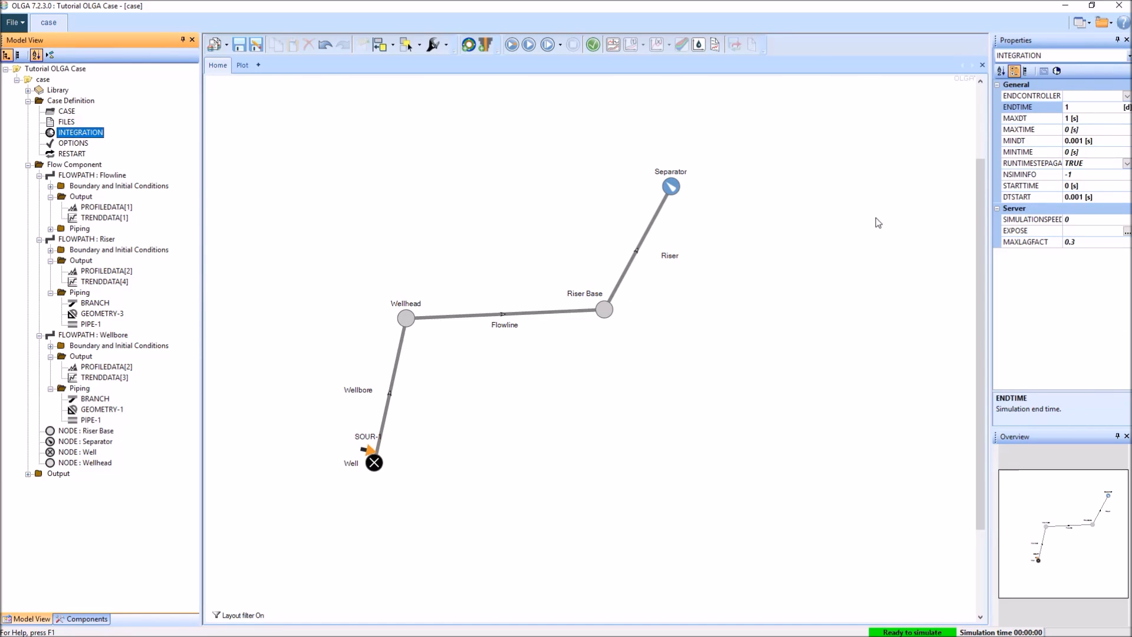
pyautogui.click(509, 46)
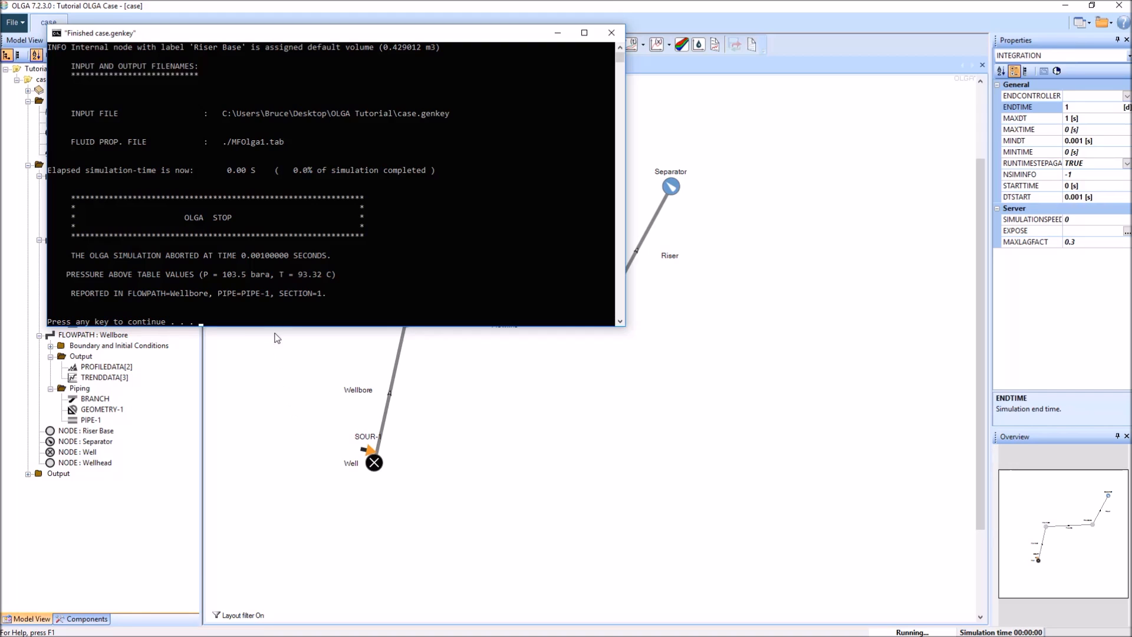
pyautogui.press('Return')
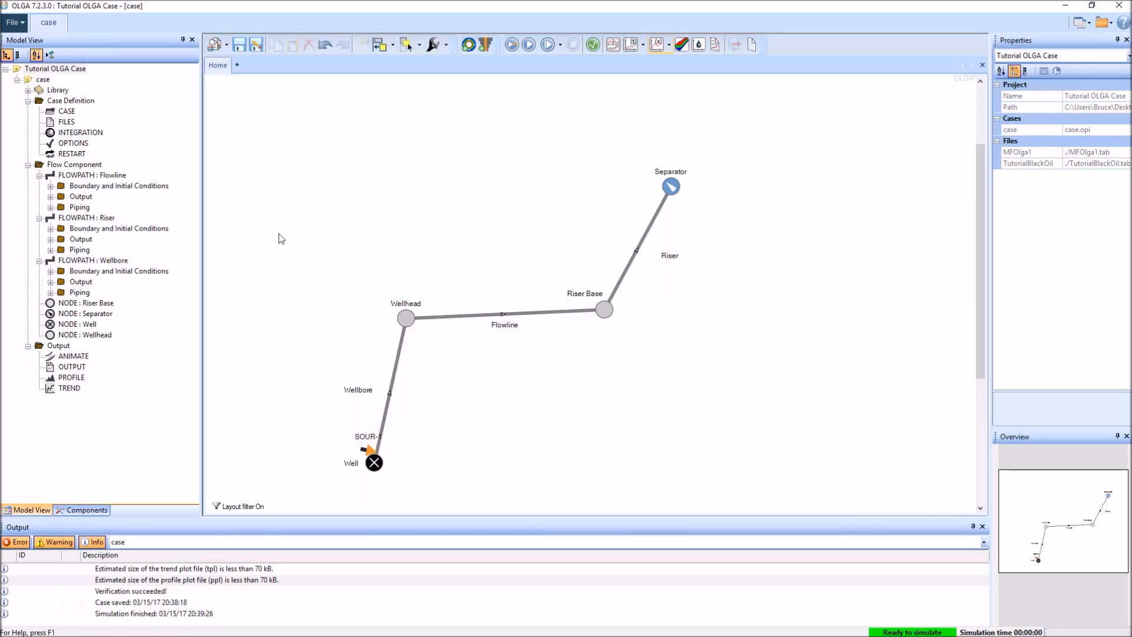
# Check which fluid property file is assigned as PVTFILE in the case's FILES settings.
pyautogui.click(71, 122)
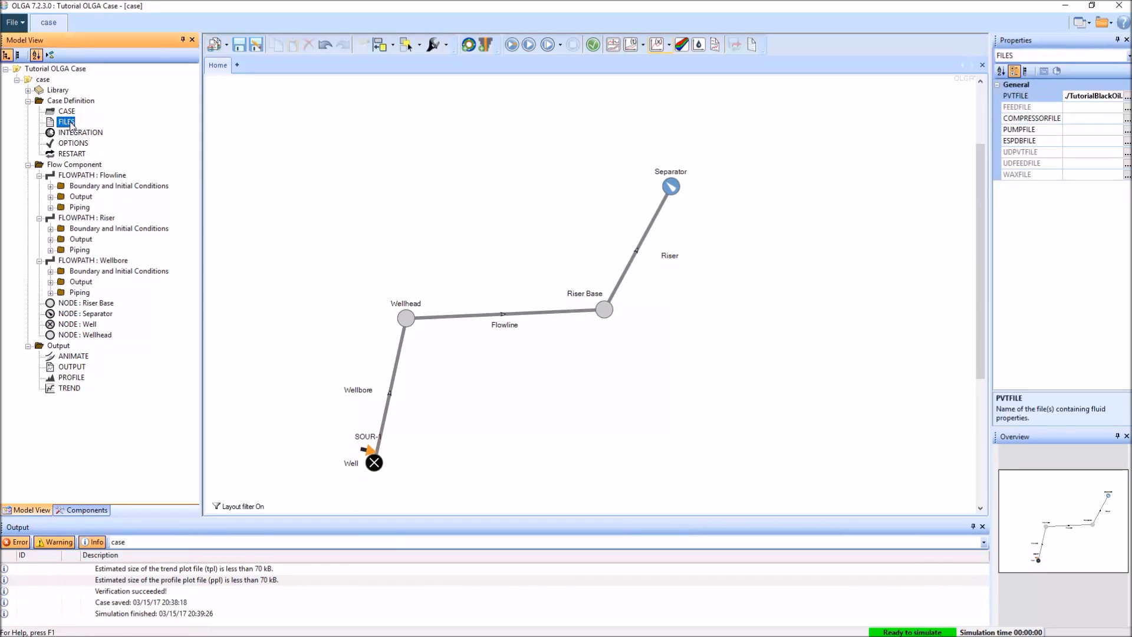
pyautogui.click(72, 112)
pyautogui.click(72, 123)
pyautogui.click(1127, 96)
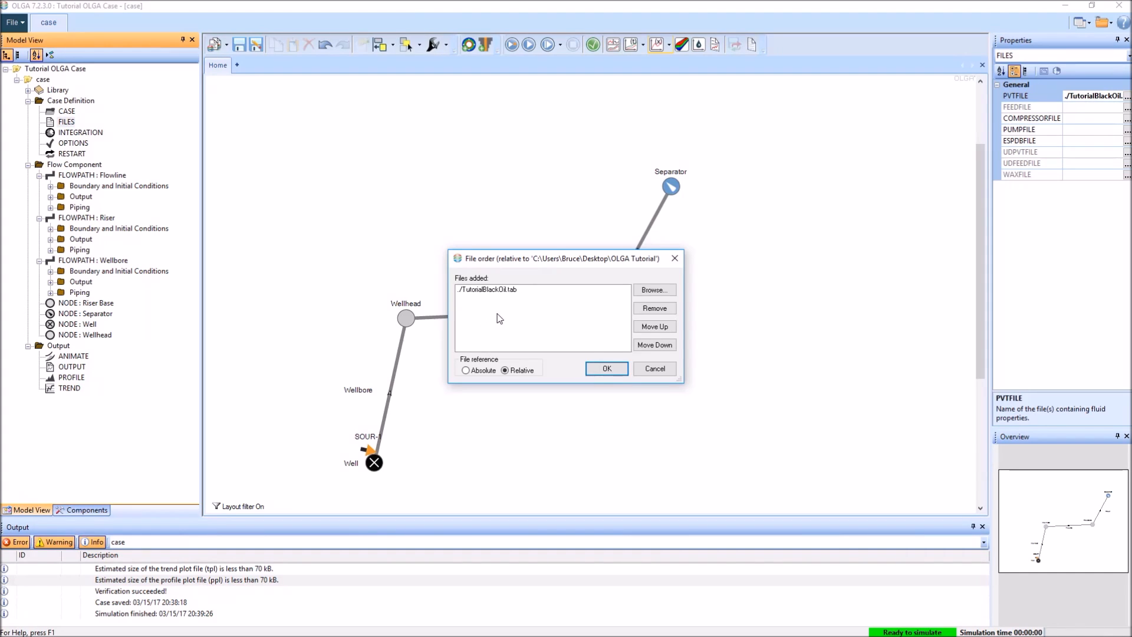
pyautogui.click(604, 372)
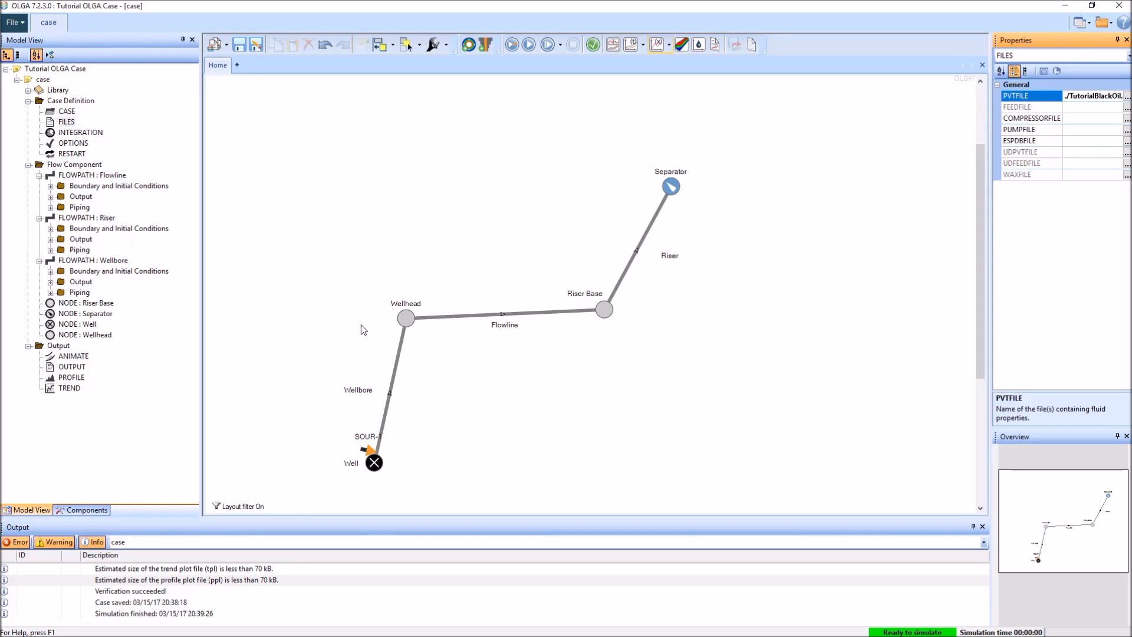
# Check the fluid assigned to the Wellhead node and run the simulation again.
pyautogui.click(401, 311)
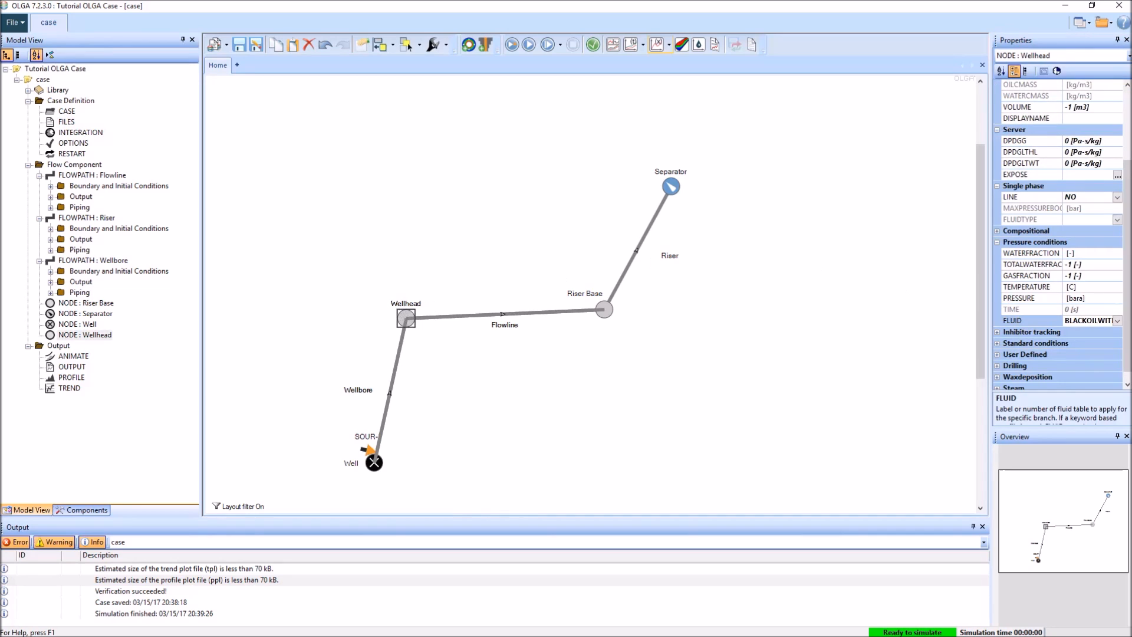
pyautogui.click(1084, 322)
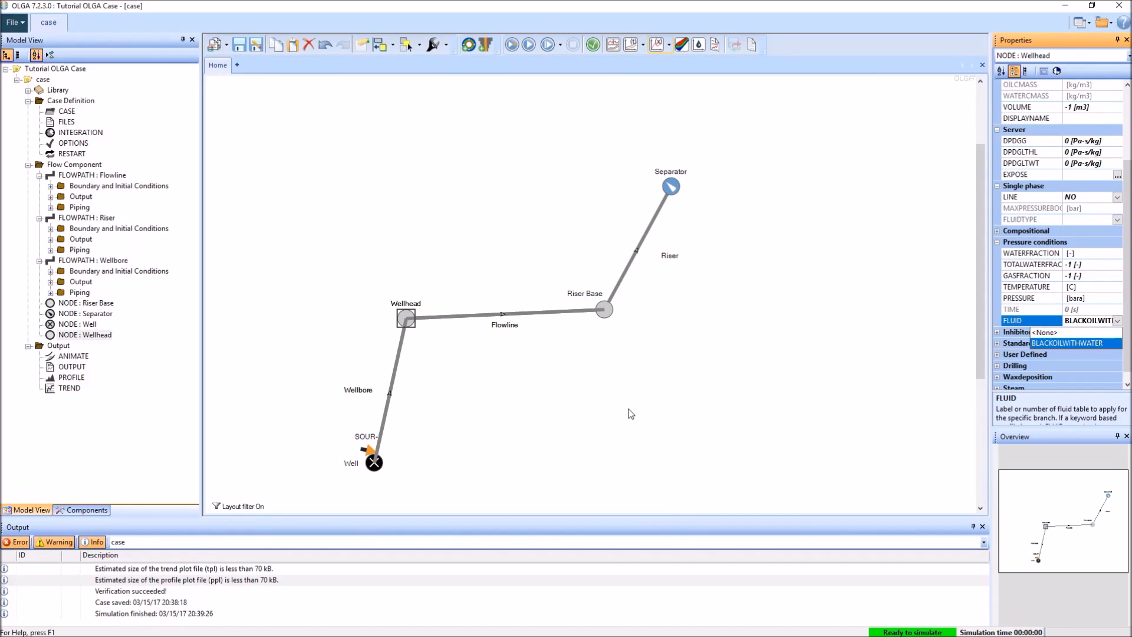
pyautogui.click(633, 417)
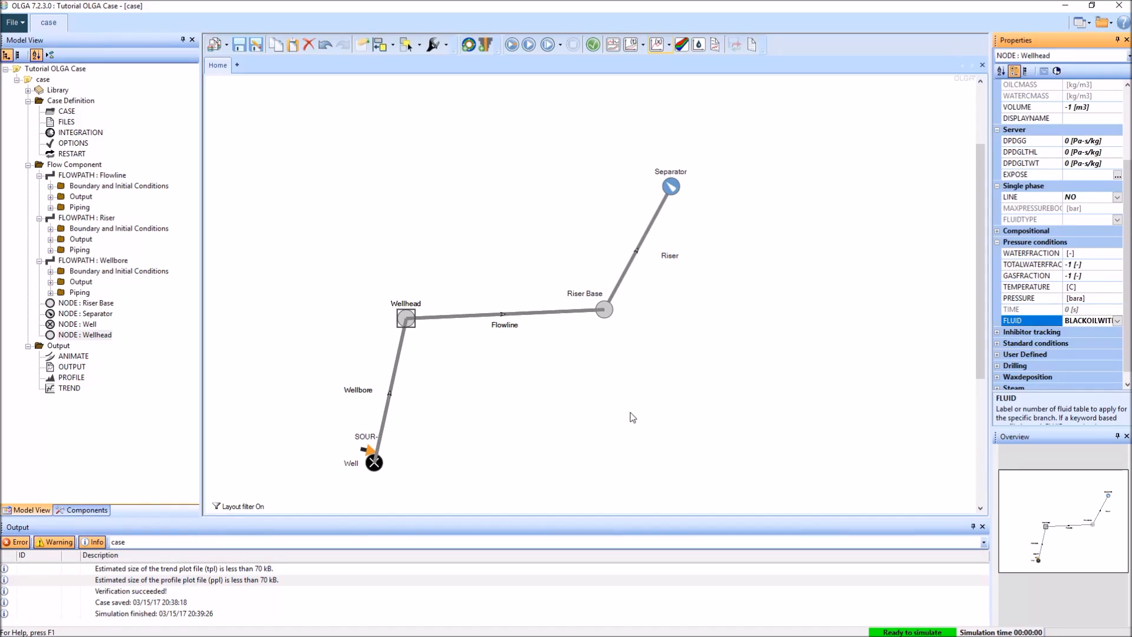
pyautogui.click(511, 46)
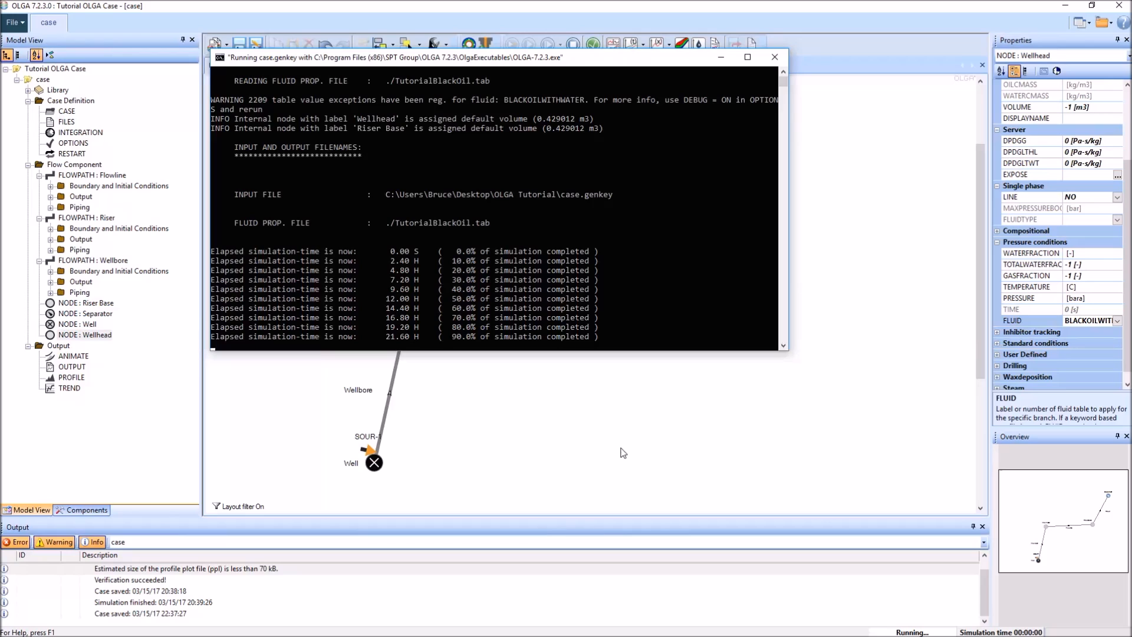
# Close the finished simulation console and open the profile plot variable selection, filtered to the Flowline branch only.
pyautogui.press('Return')
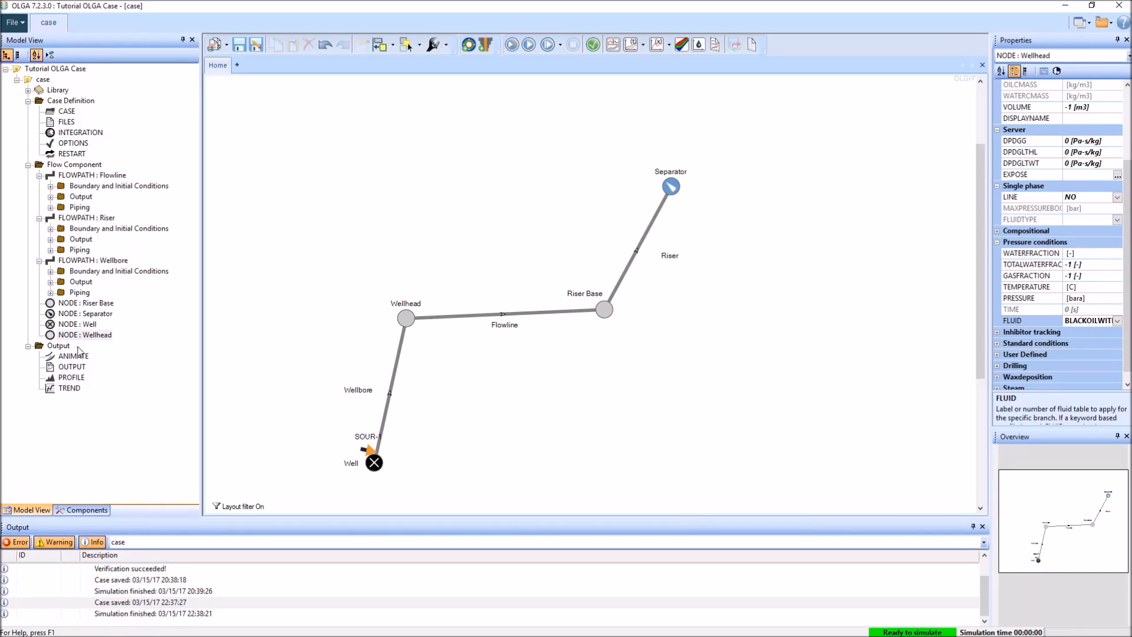
pyautogui.click(50, 281)
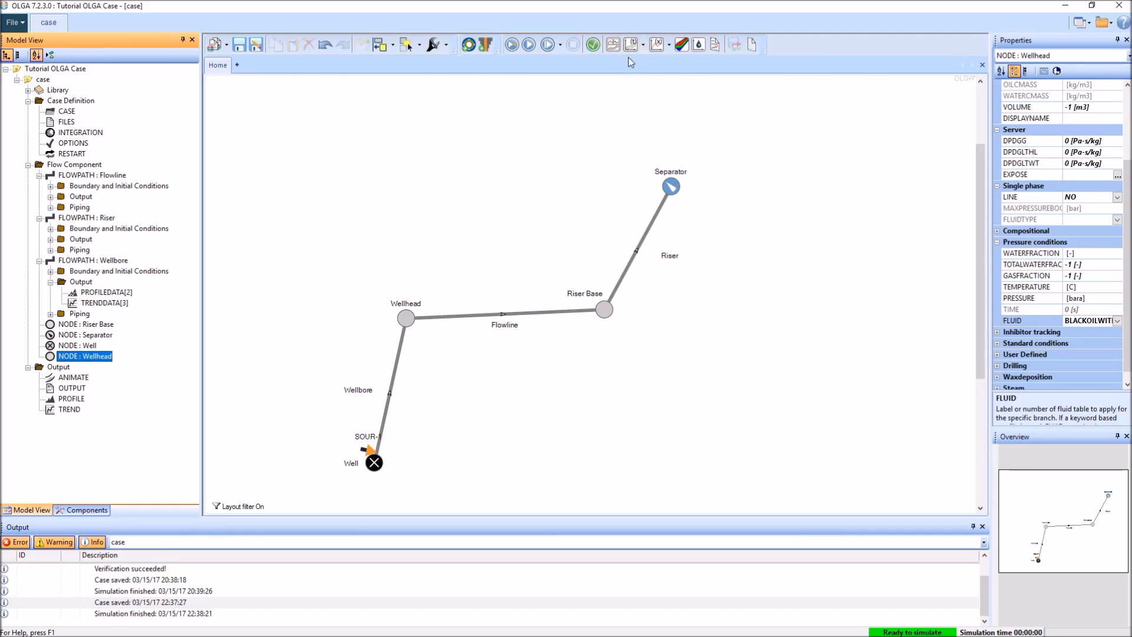
pyautogui.click(656, 44)
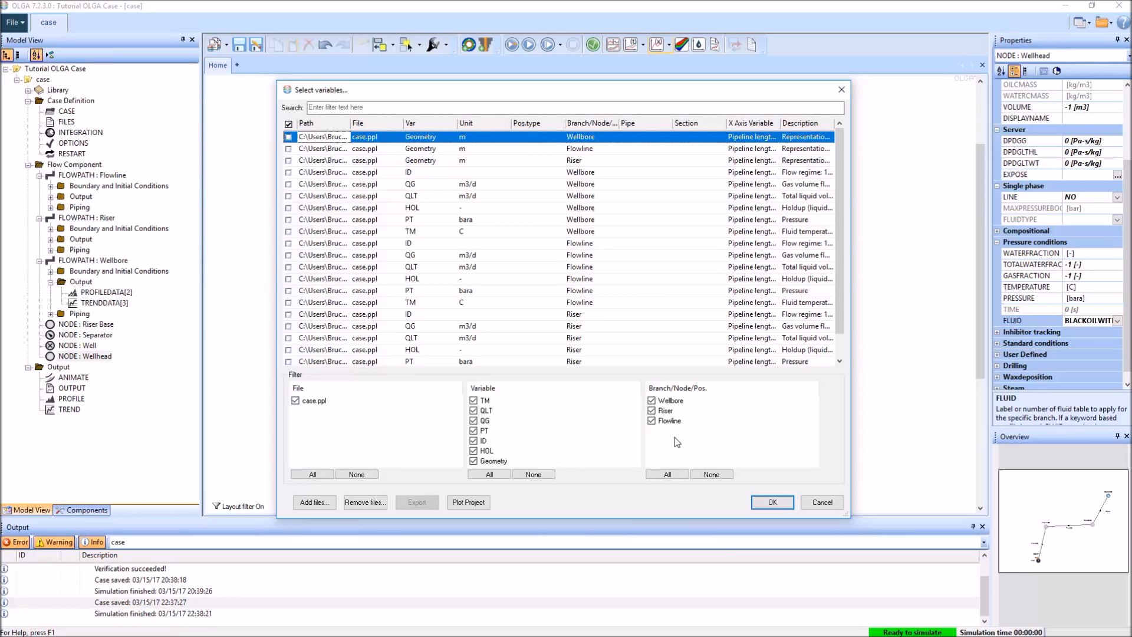
pyautogui.click(652, 410)
pyautogui.click(652, 401)
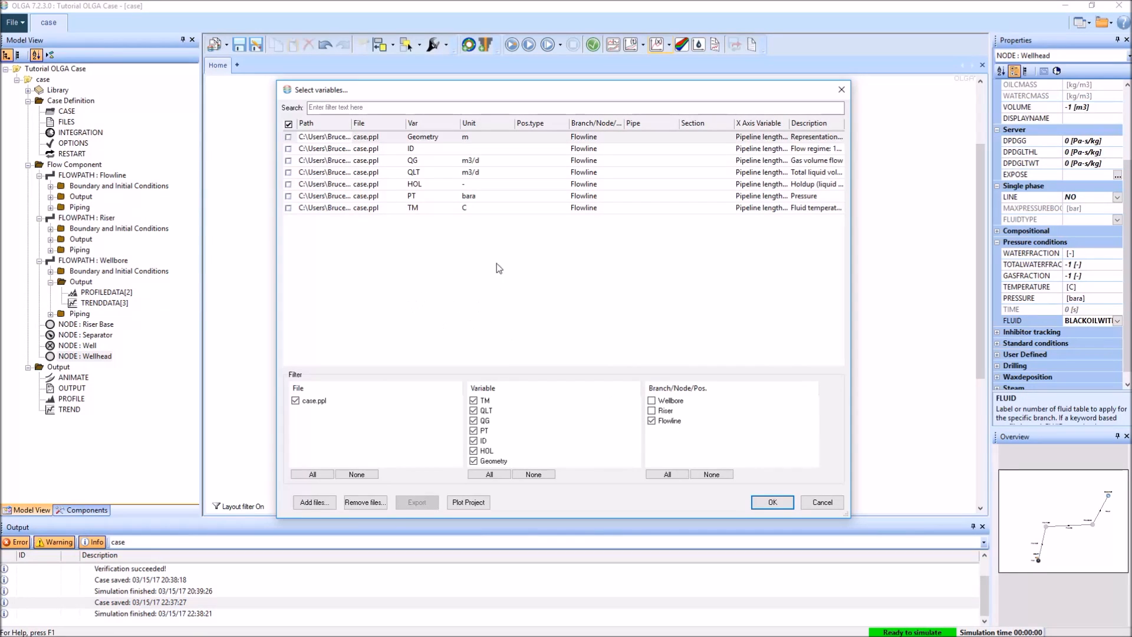
# Plot the Flowline profiles of fluid temperature (TM), pressure (PT) and holdup (HOL).
pyautogui.click(289, 208)
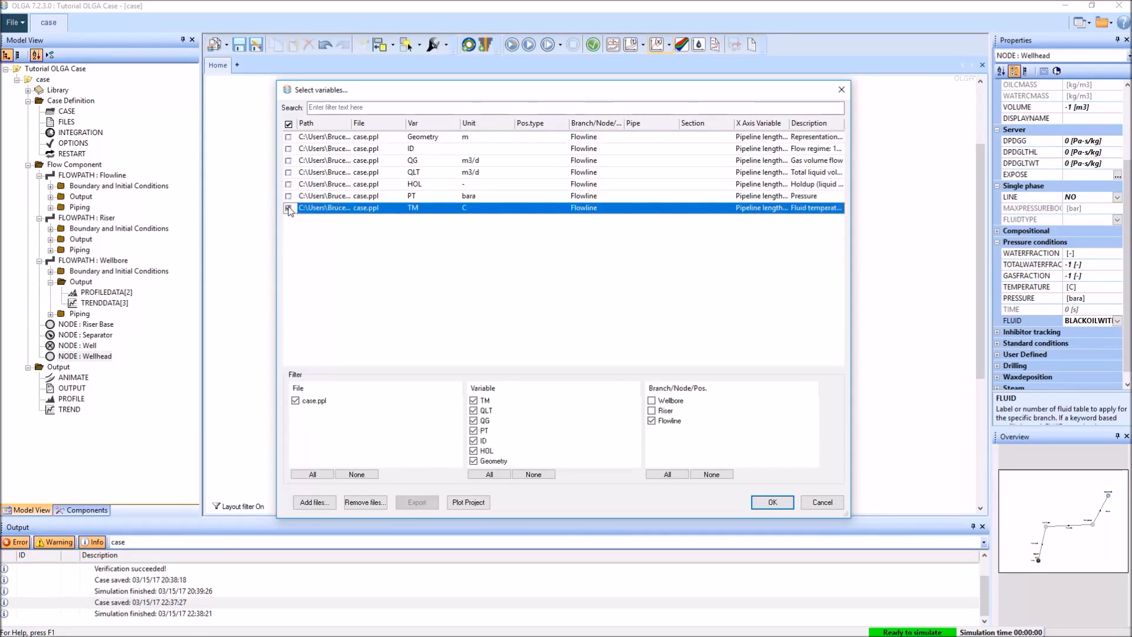
pyautogui.click(288, 196)
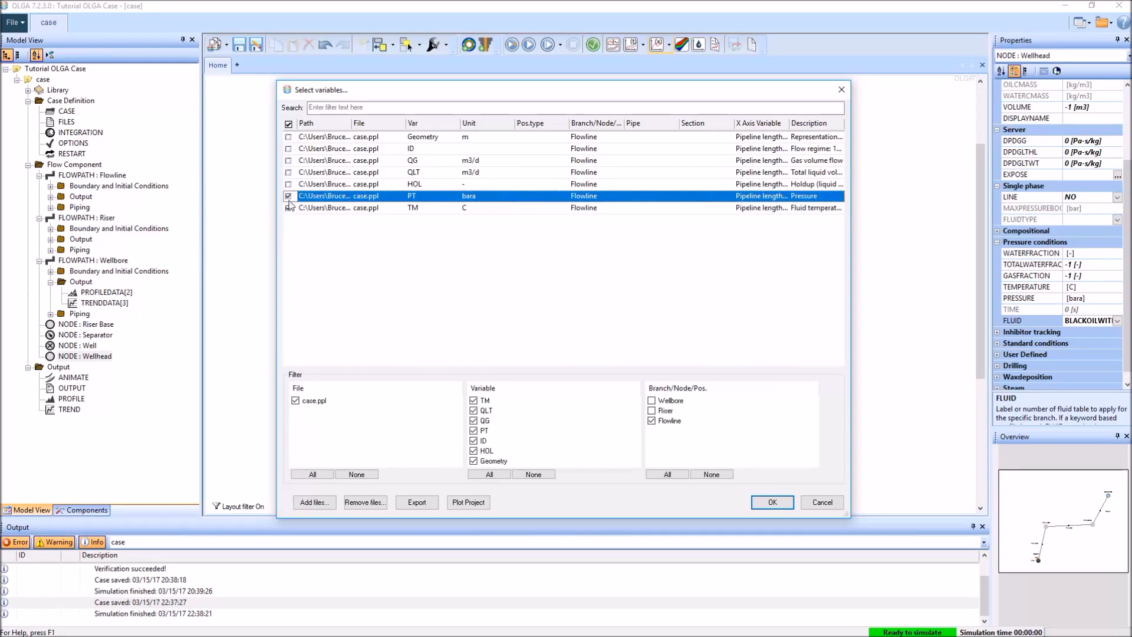
pyautogui.click(289, 185)
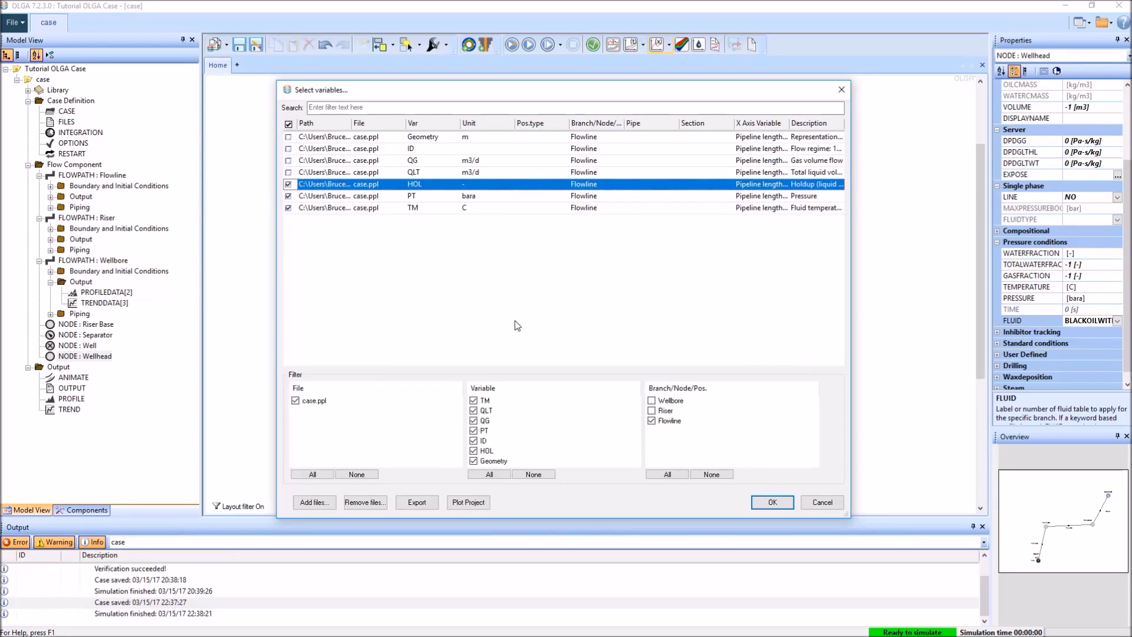
pyautogui.click(772, 502)
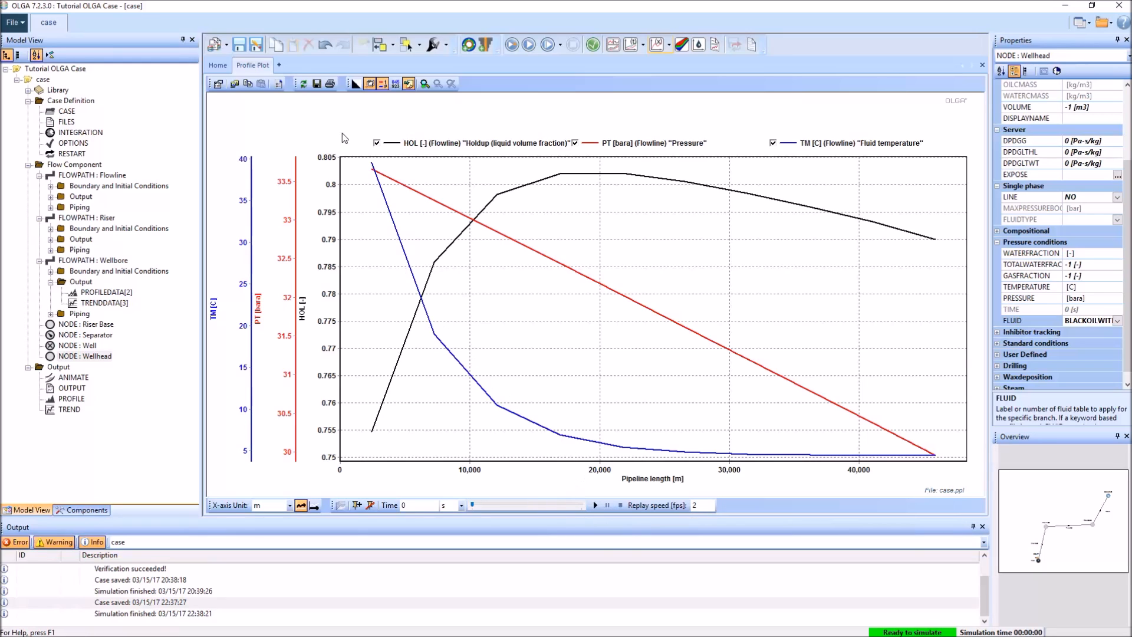
# Turn on Track Values in the profile plot and replay the Flowline profiles through the simulation time.
pyautogui.rightClick(319, 113)
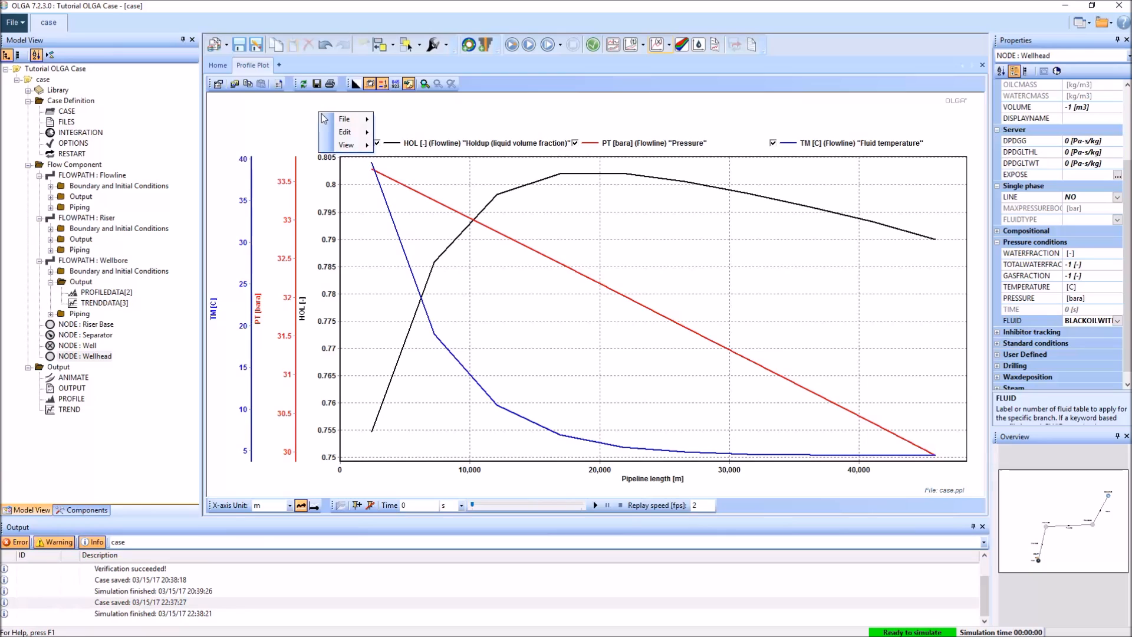
pyautogui.moveTo(356, 147)
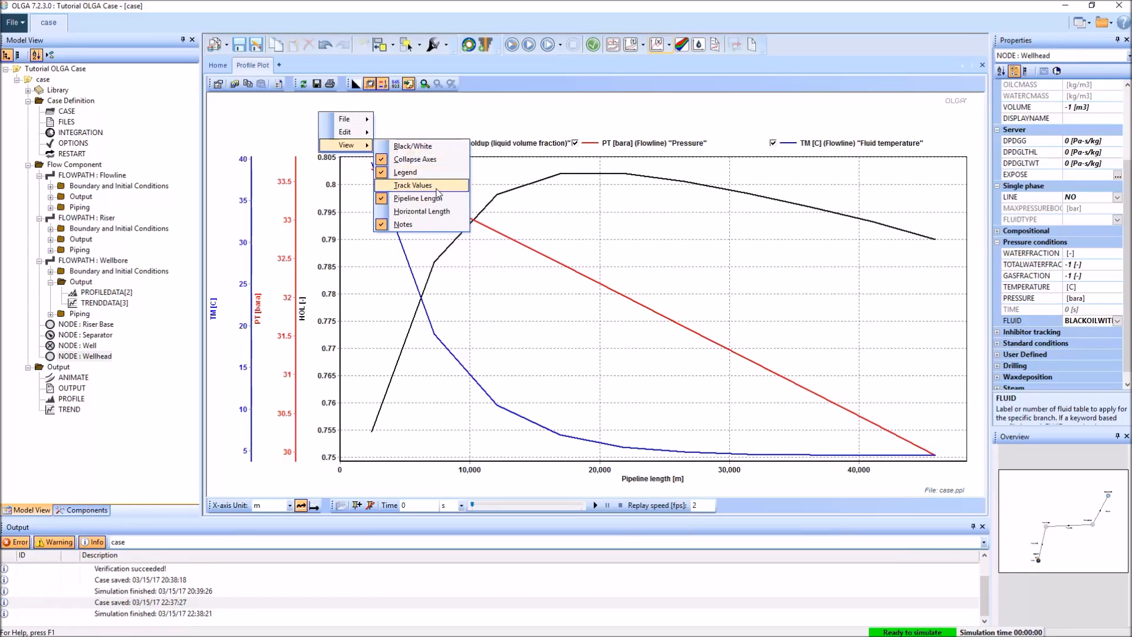
pyautogui.click(414, 186)
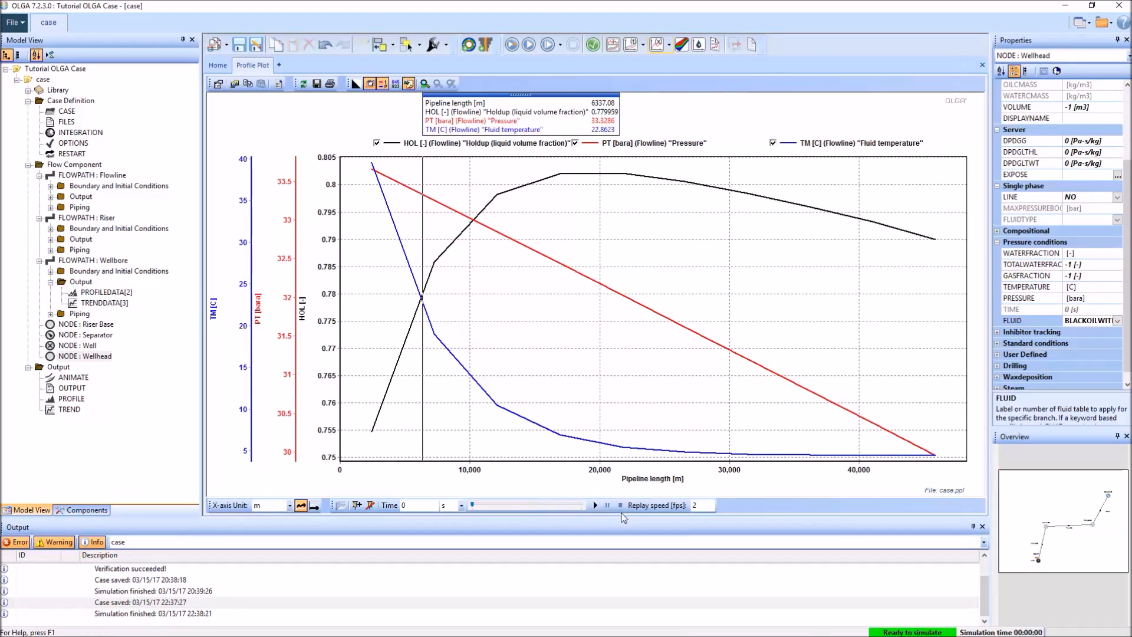
pyautogui.click(597, 508)
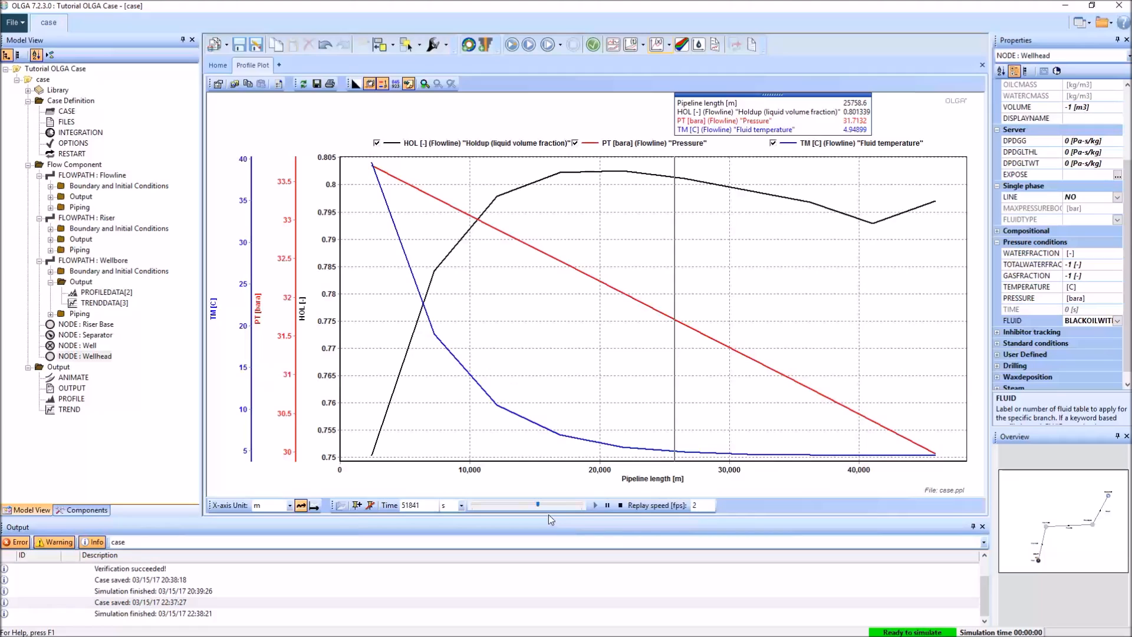
pyautogui.click(620, 506)
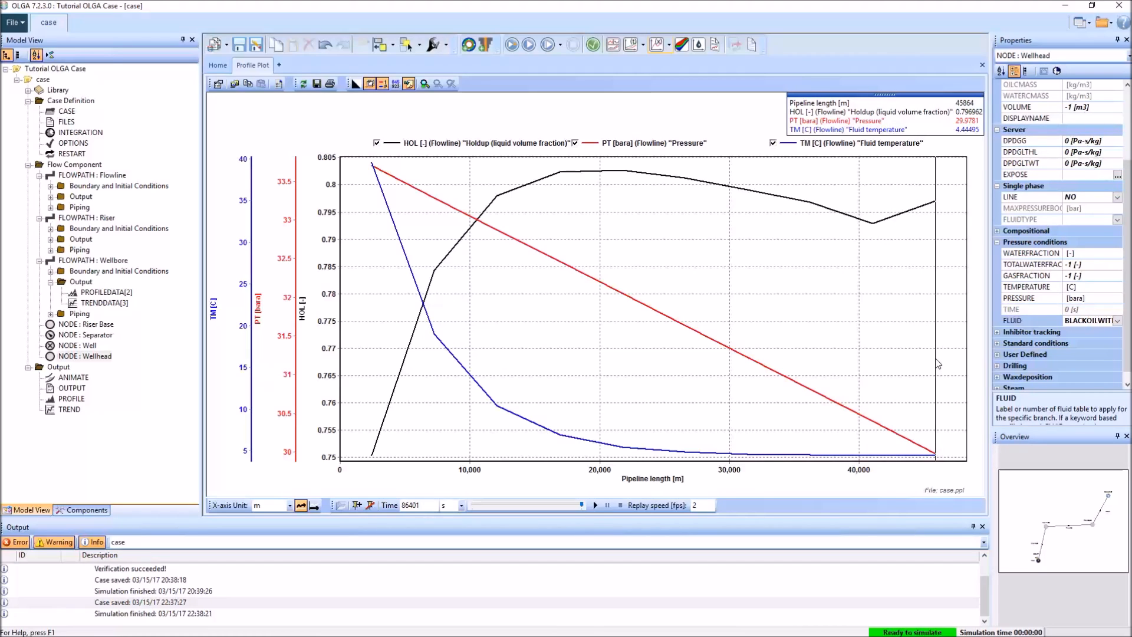
# Add the Flowline's flow regime variable (ID) to the existing profile plot.
pyautogui.rightClick(290, 115)
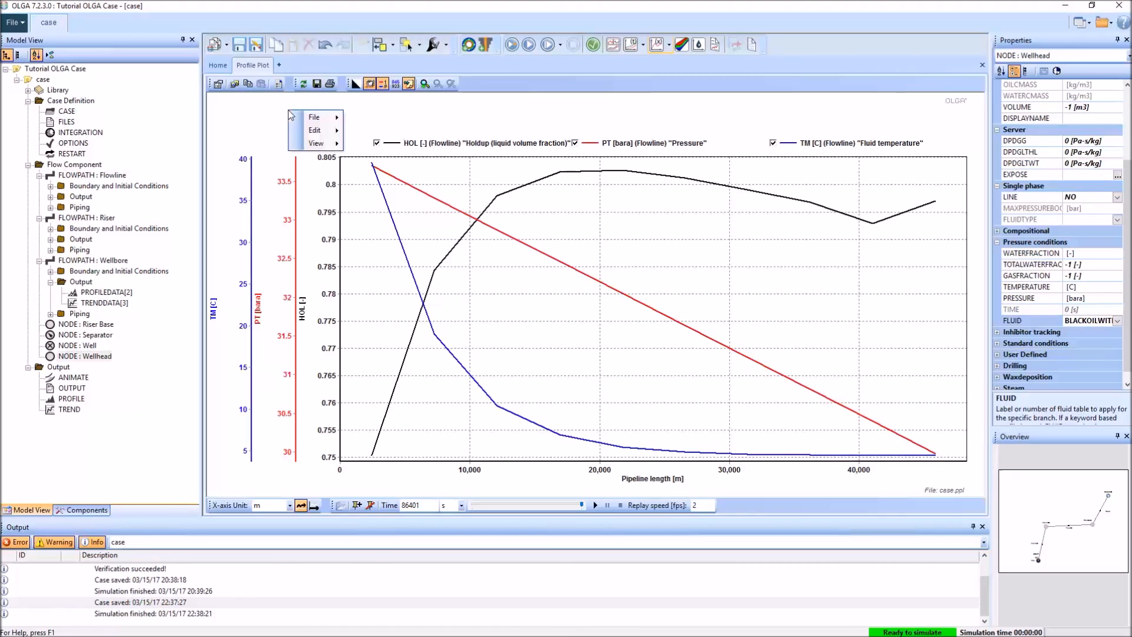
pyautogui.moveTo(316, 132)
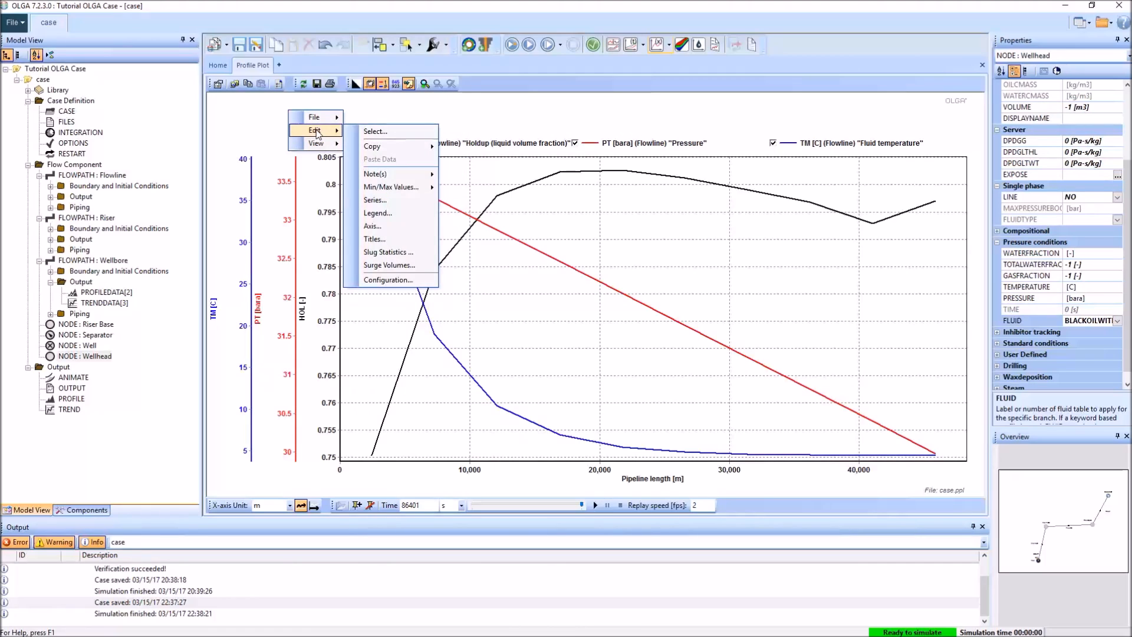
pyautogui.click(397, 133)
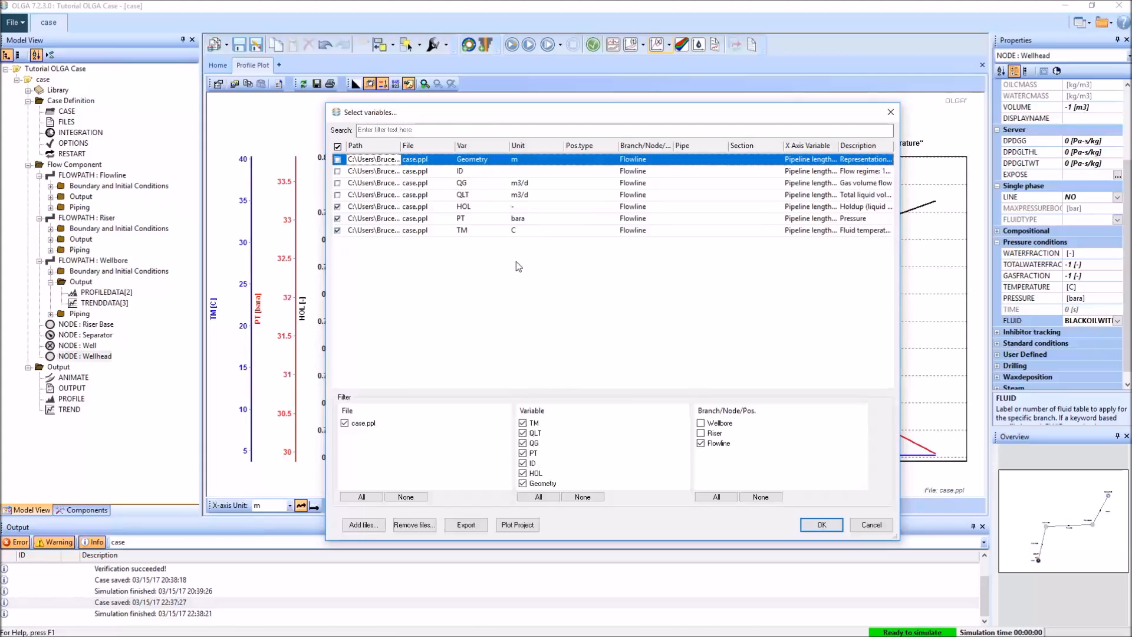
pyautogui.click(337, 171)
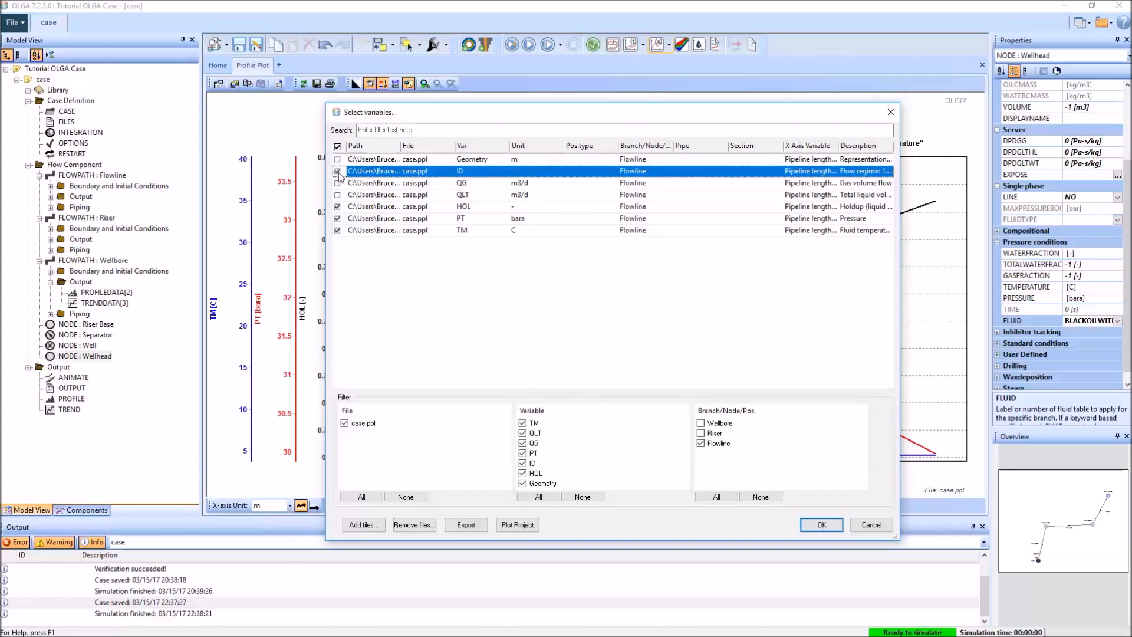
pyautogui.click(822, 525)
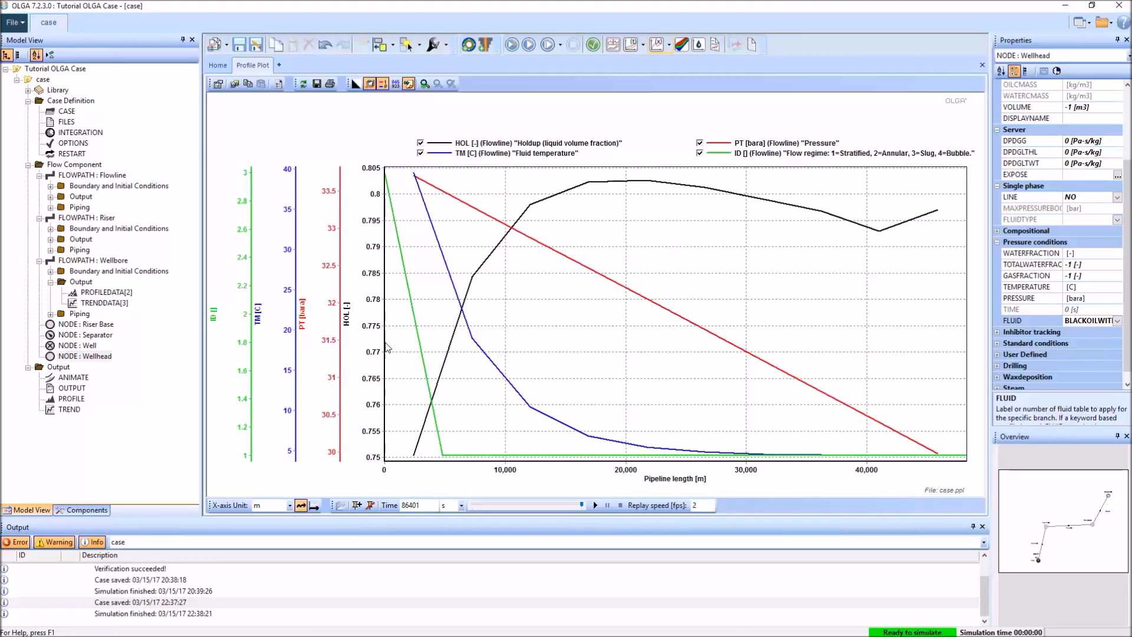
# Copy the profile plot's data and paste it into a blank Excel workbook starting at cell A1.
pyautogui.rightClick(288, 118)
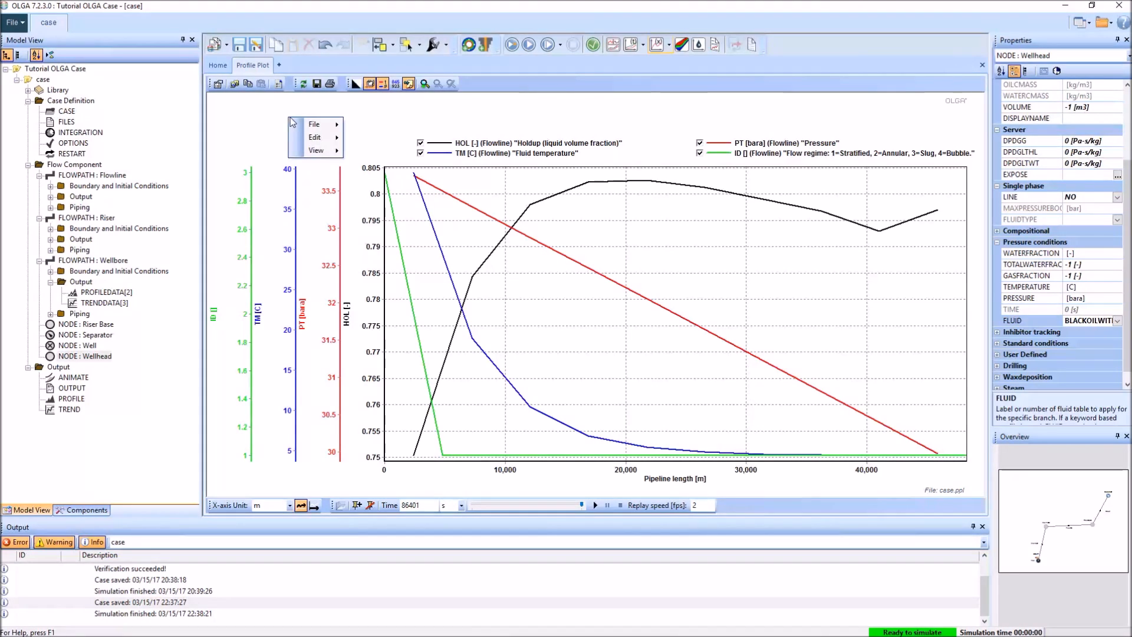
pyautogui.moveTo(316, 144)
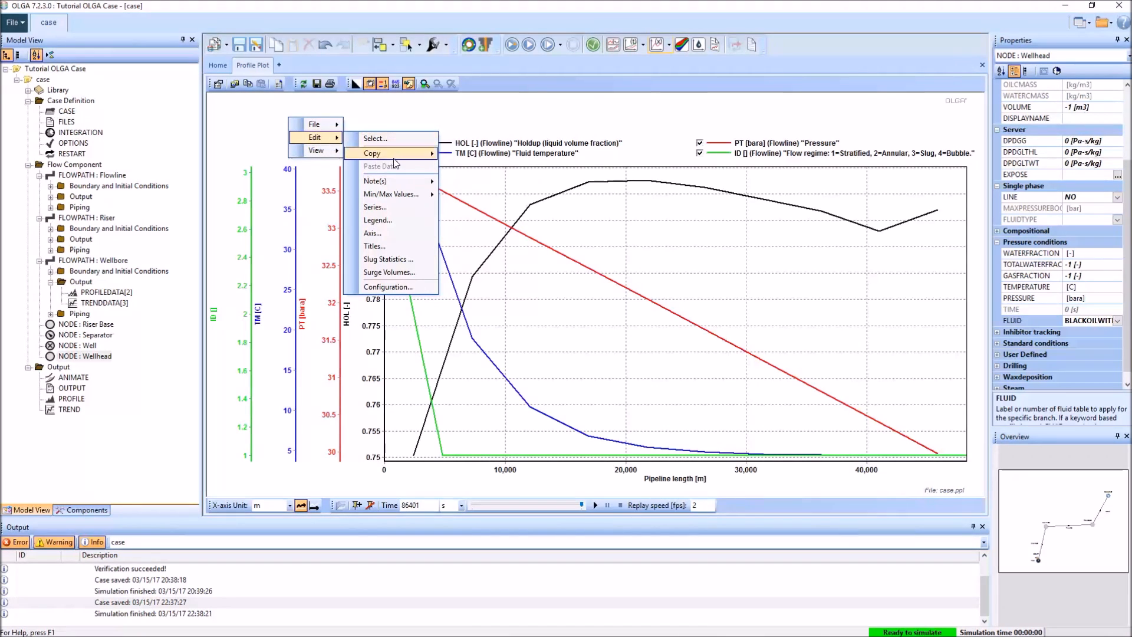
pyautogui.moveTo(405, 160)
pyautogui.click(478, 155)
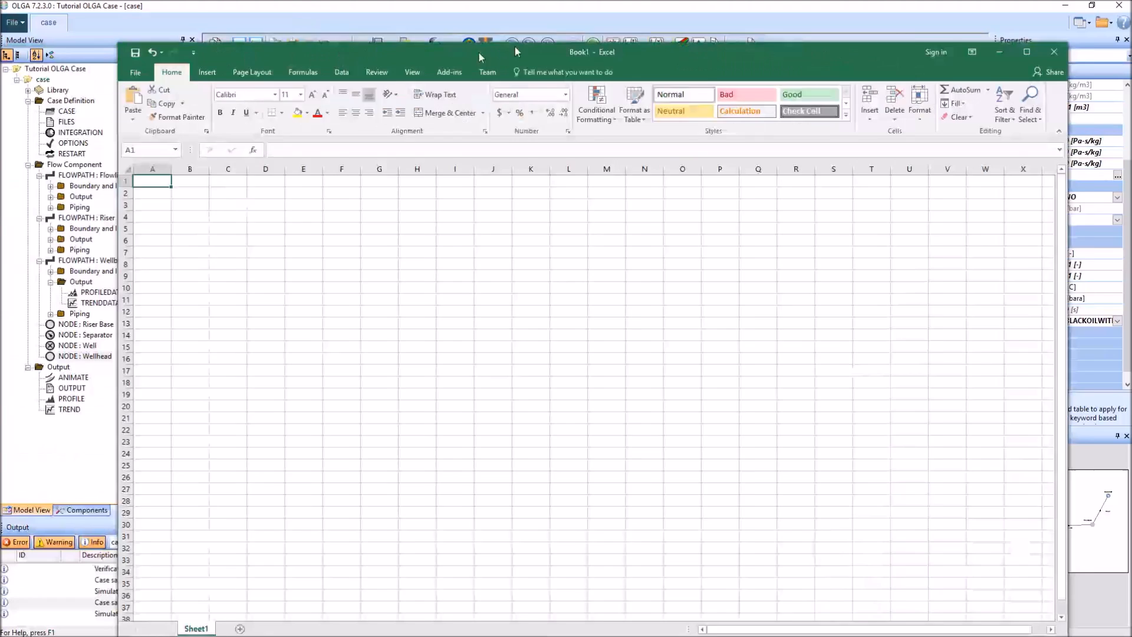
pyautogui.moveTo(515, 47); pyautogui.dragTo(563, 44)
pyautogui.doubleClick(563, 44)
pyautogui.hotkey('ctrl', 'v')
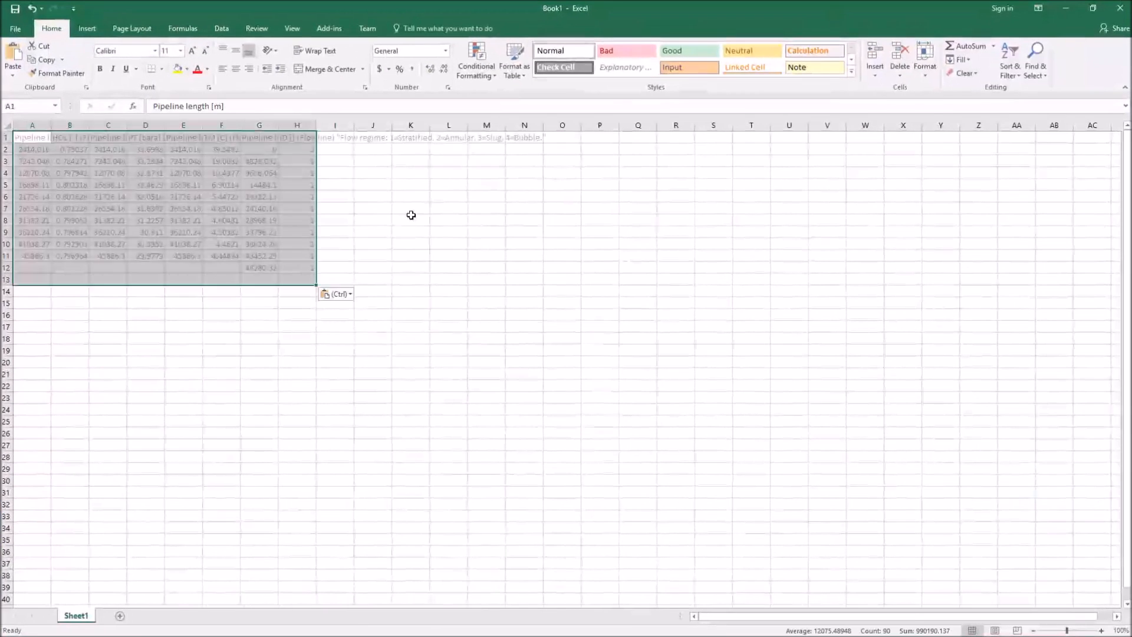
pyautogui.click(262, 383)
# Chart holdup against pipeline length from A2:B11 as a scatter with straight lines and no markers, and return to the OLGA case diagram.
pyautogui.moveTo(31, 153); pyautogui.dragTo(74, 255)
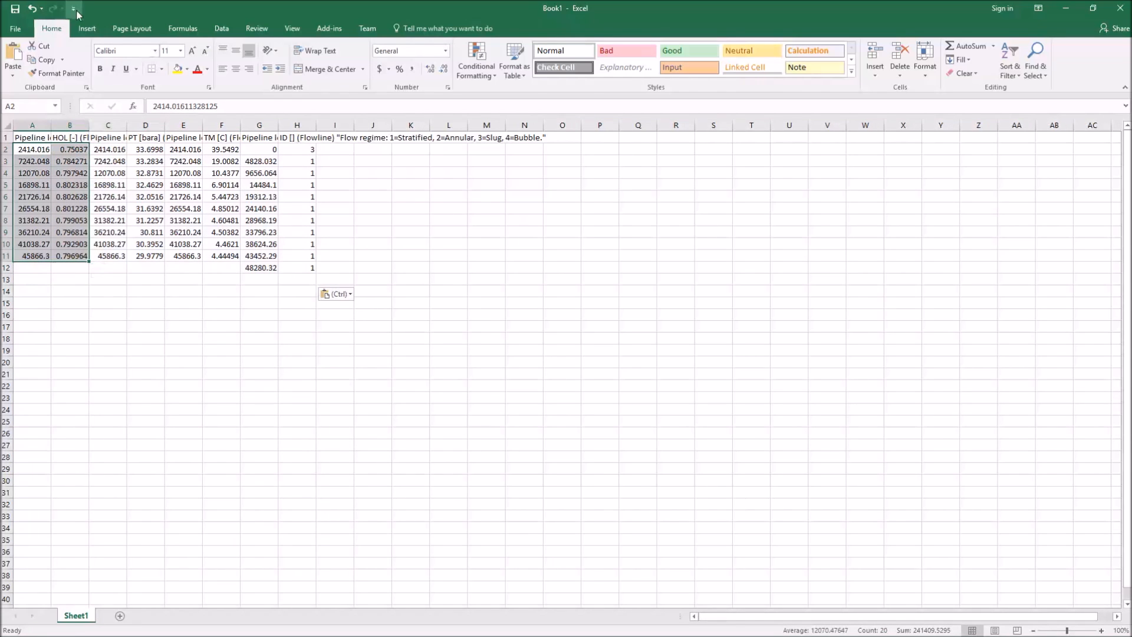
pyautogui.click(86, 28)
pyautogui.click(490, 73)
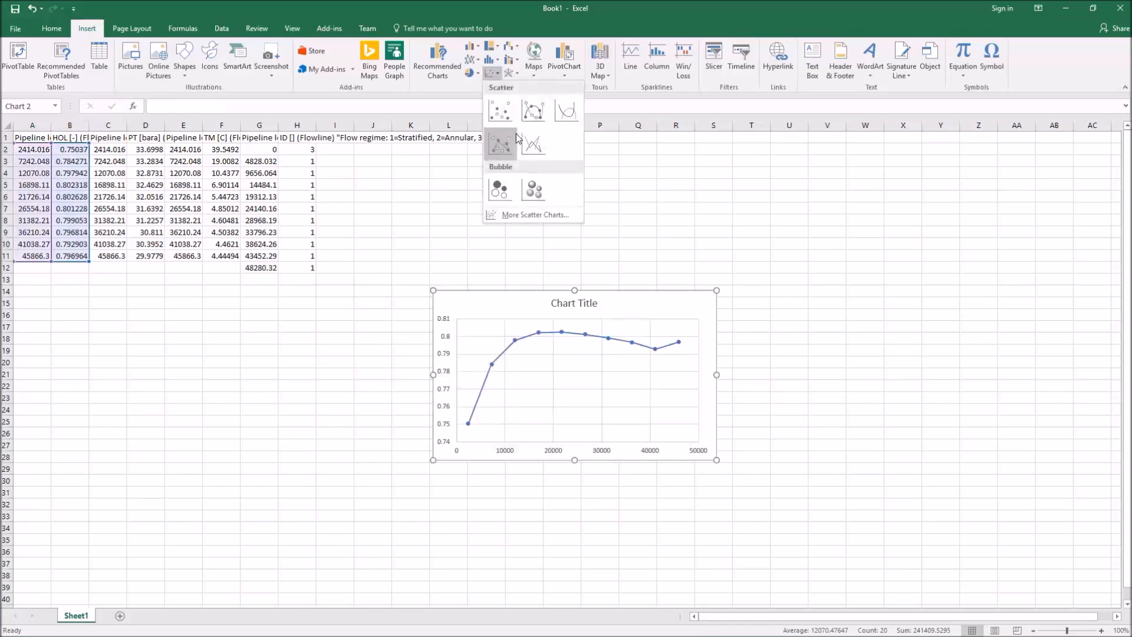
pyautogui.click(533, 144)
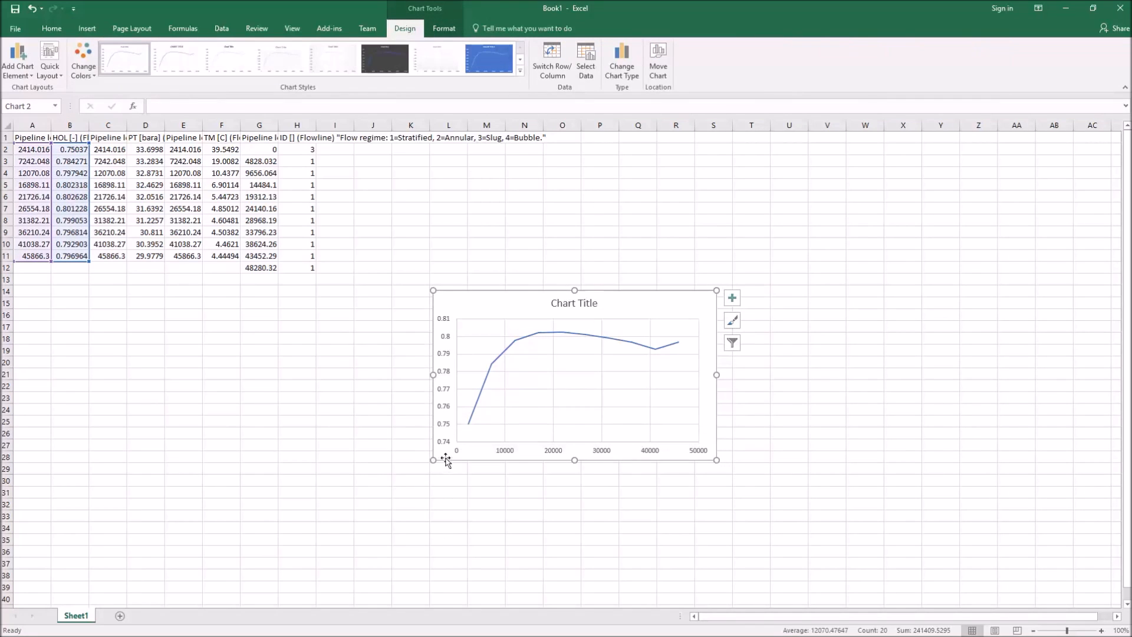
pyautogui.click(347, 489)
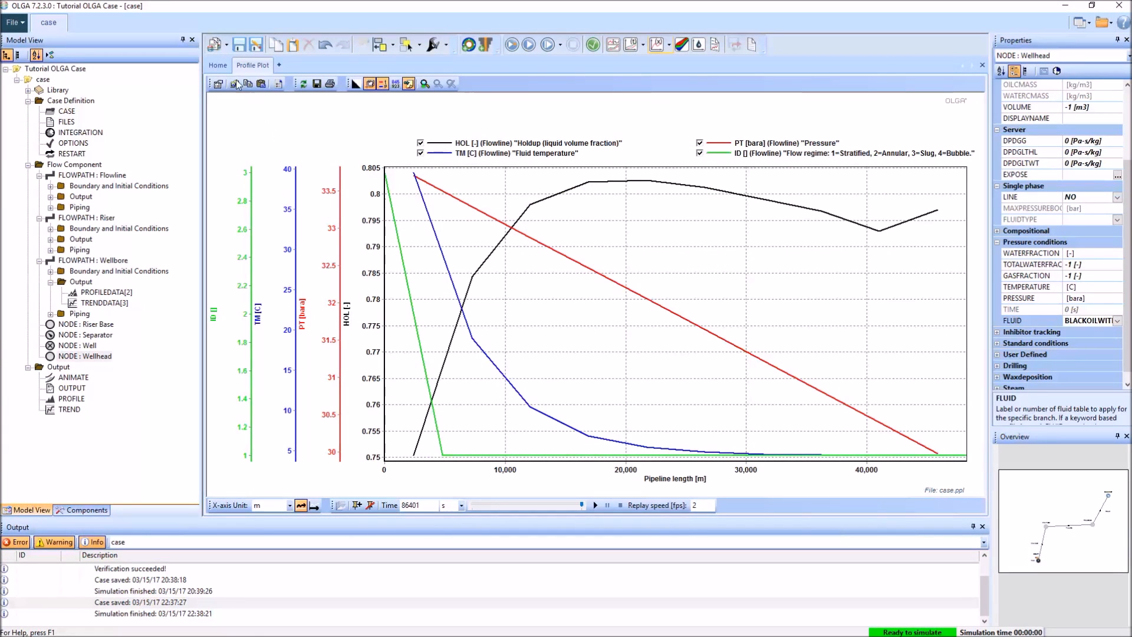
pyautogui.click(217, 65)
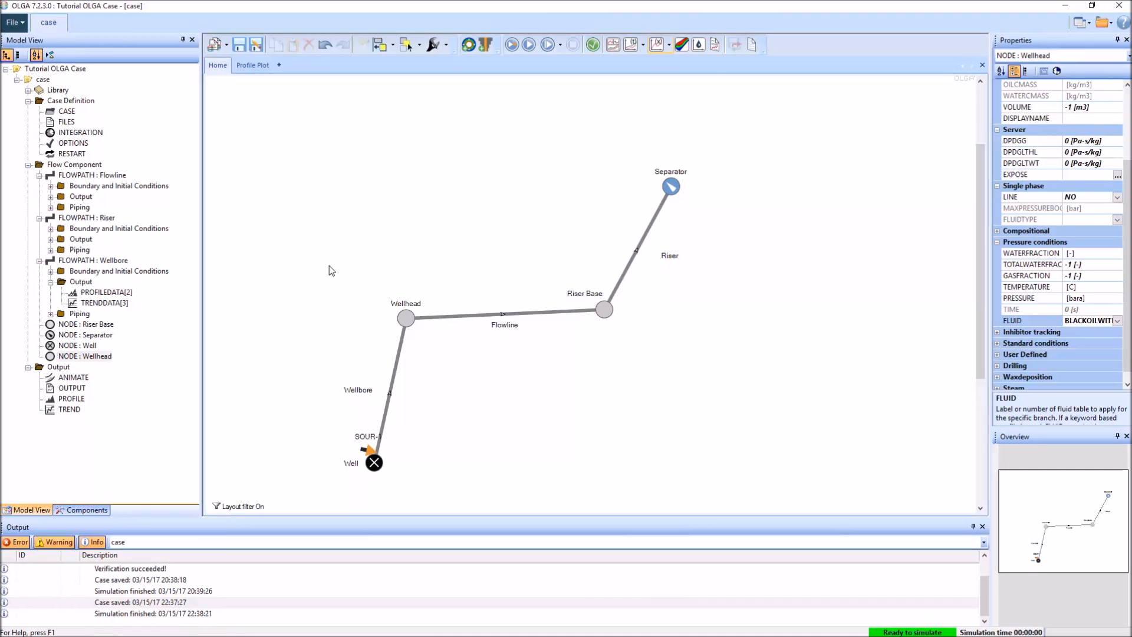